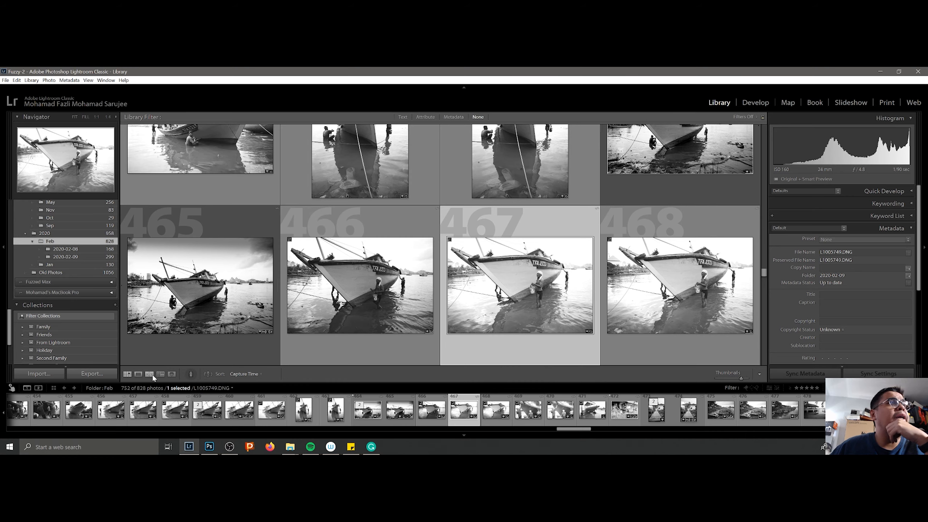
# Show the boat photo L1005749.DNG in Loupe view and inspect the area around the man and the hull lettering.
pyautogui.click(138, 374)
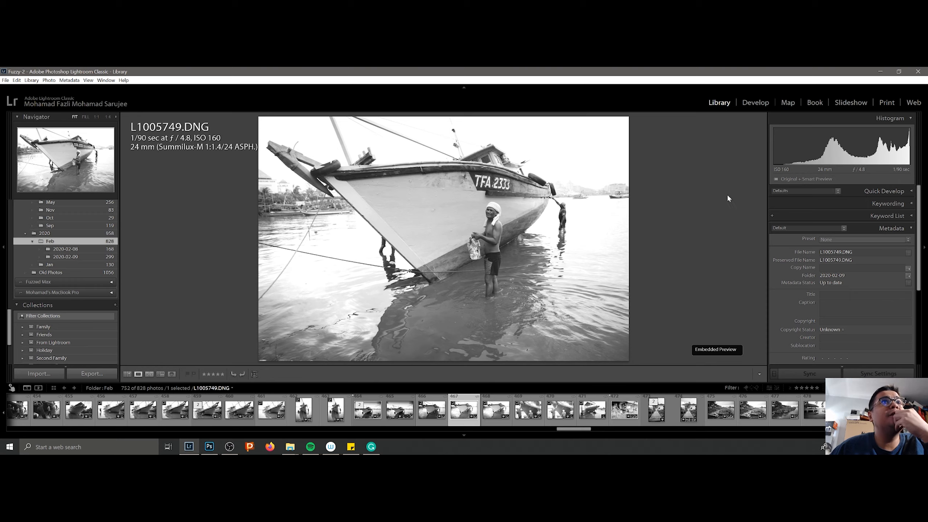
pyautogui.click(476, 202)
pyautogui.click(477, 201)
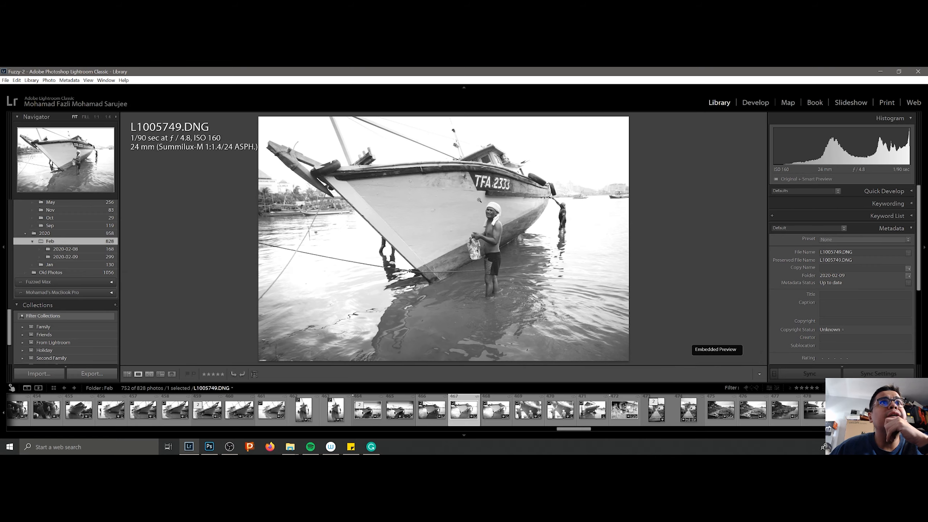
pyautogui.click(479, 200)
pyautogui.click(479, 200)
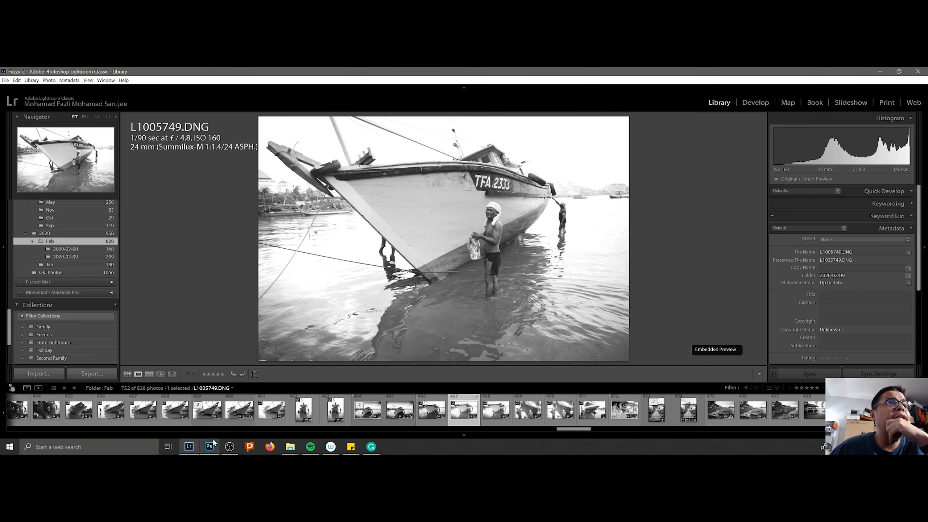
# Take the boat photo into the Develop module, lower its exposure to -1.00 and check the man's face.
pyautogui.click(755, 102)
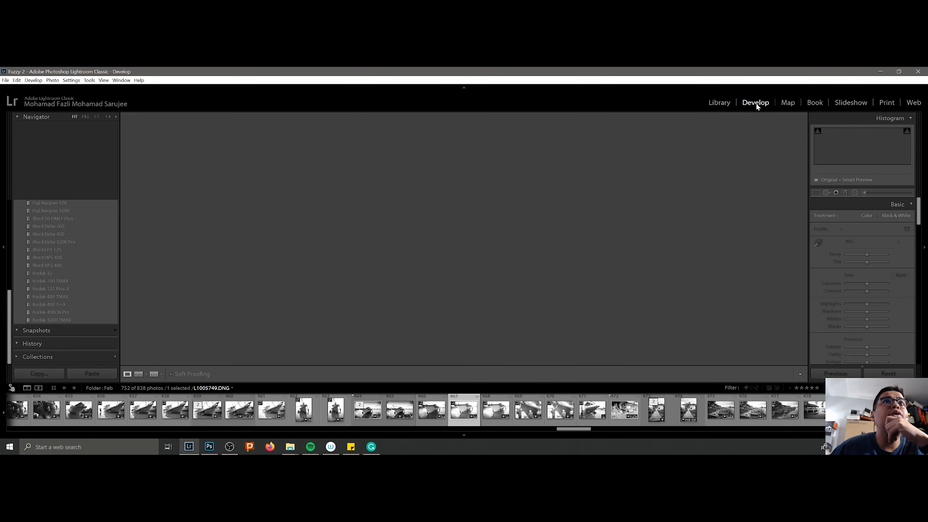
pyautogui.moveTo(908, 136)
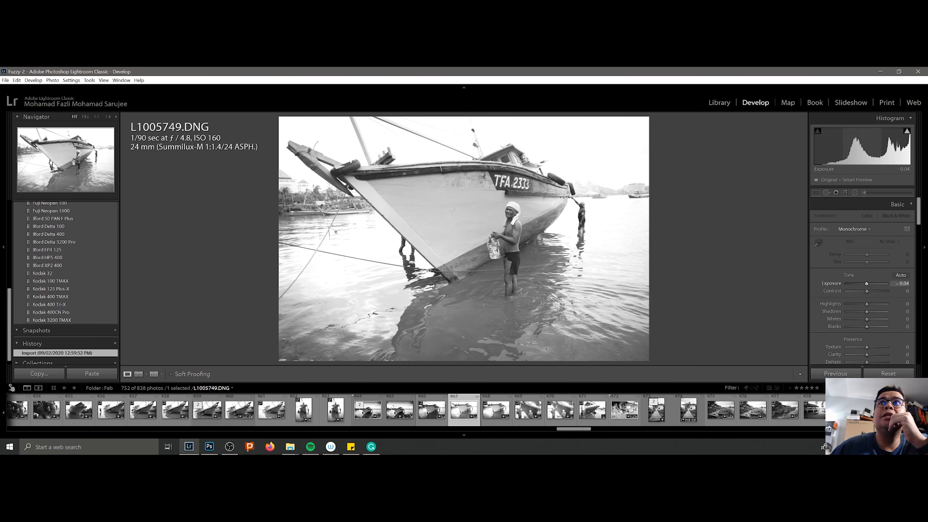
pyautogui.moveTo(873, 146); pyautogui.dragTo(839, 146)
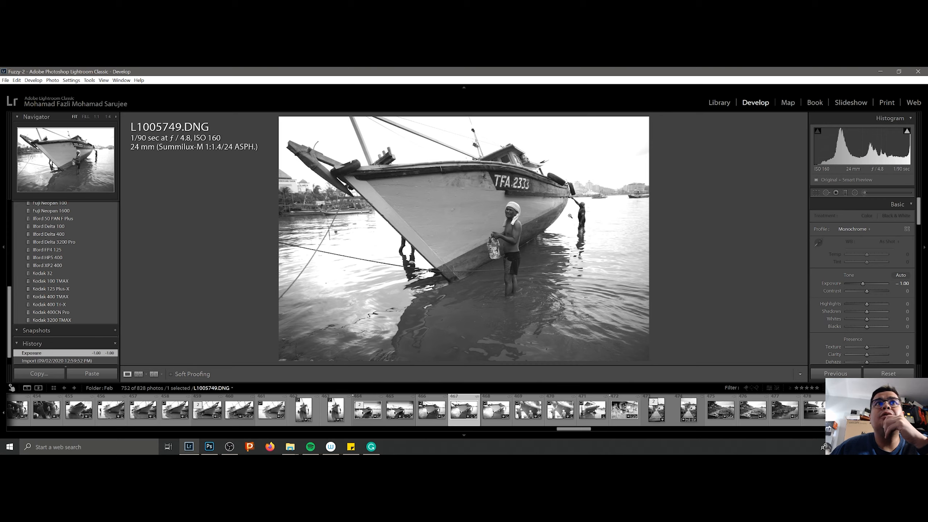
pyautogui.click(511, 213)
pyautogui.click(511, 213)
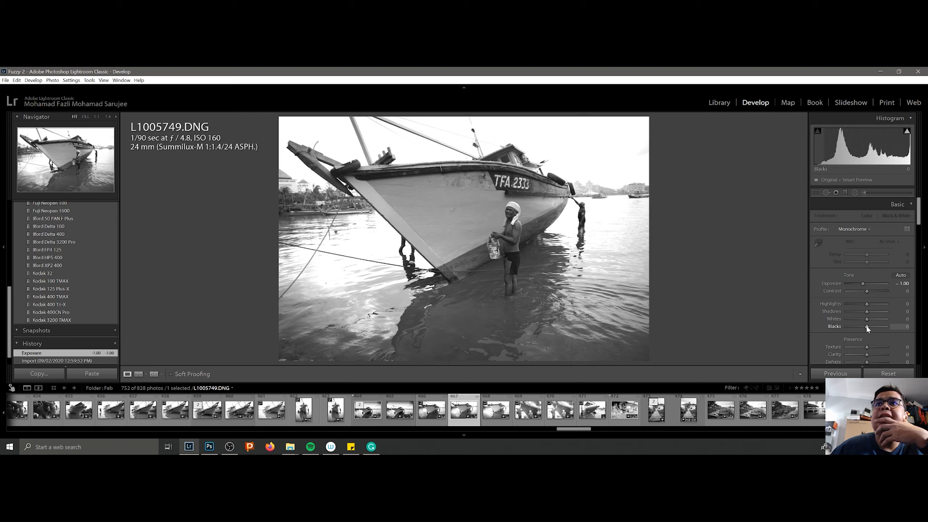
# Set Blacks to -37 and Highlights to -10, checking the result on the man's face.
pyautogui.moveTo(868, 327)
pyautogui.mouseDown()
pyautogui.moveTo(847, 328)
pyautogui.moveTo(862, 333)
pyautogui.mouseUp()
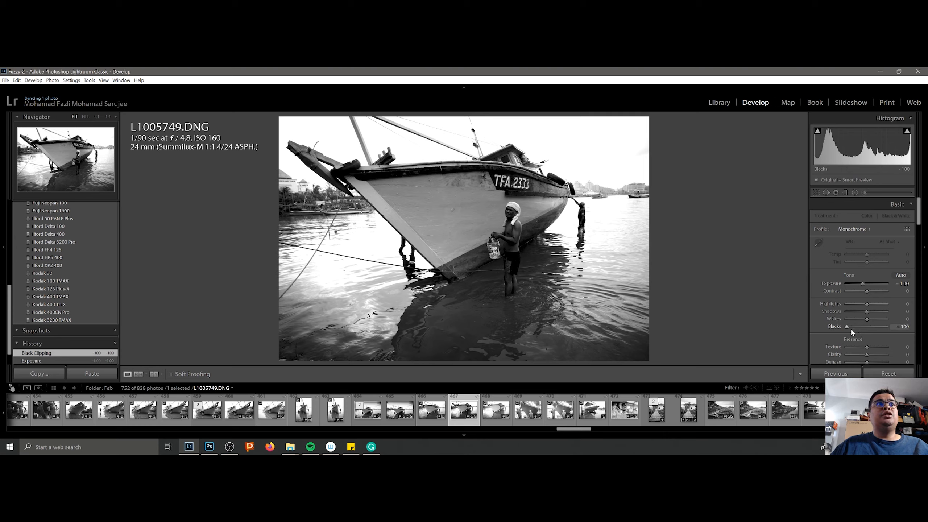
pyautogui.moveTo(847, 327); pyautogui.dragTo(859, 327)
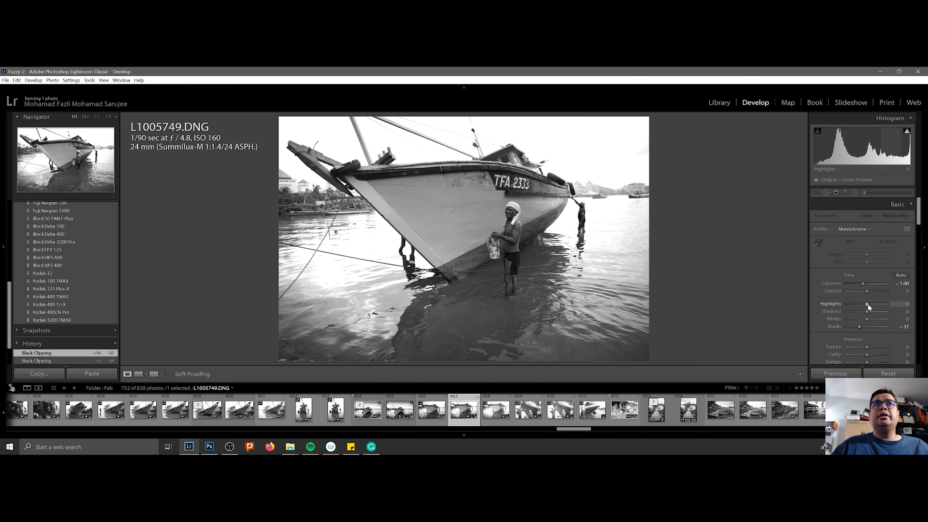
pyautogui.moveTo(868, 306); pyautogui.dragTo(866, 306)
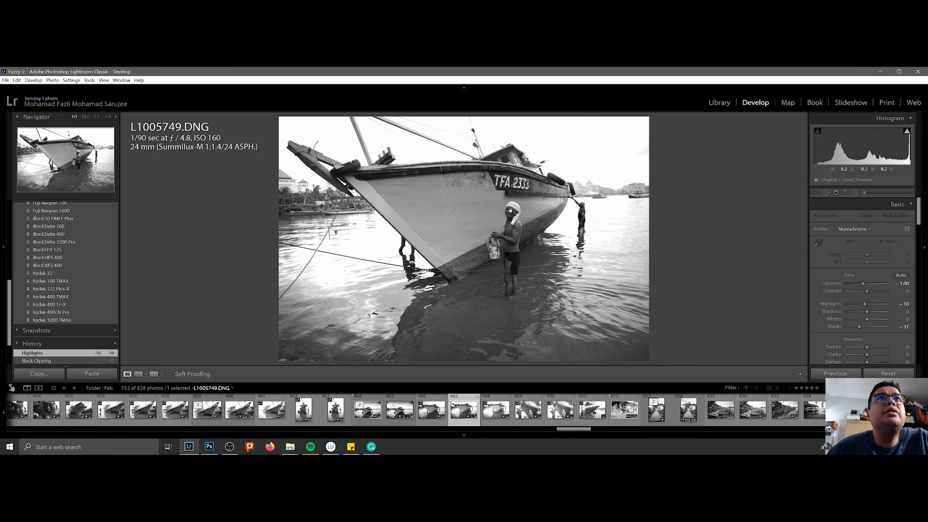
pyautogui.click(513, 219)
pyautogui.click(513, 218)
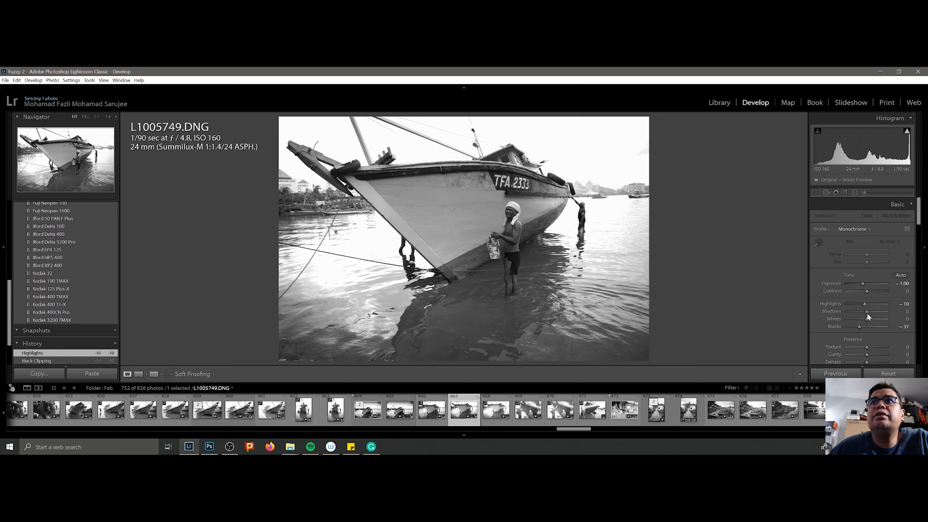
# Set the basic adjustments to Shadows +100, Blacks -59, Texture +9 and Contrast +25, and inspect the man close up.
pyautogui.moveTo(868, 312); pyautogui.dragTo(889, 313)
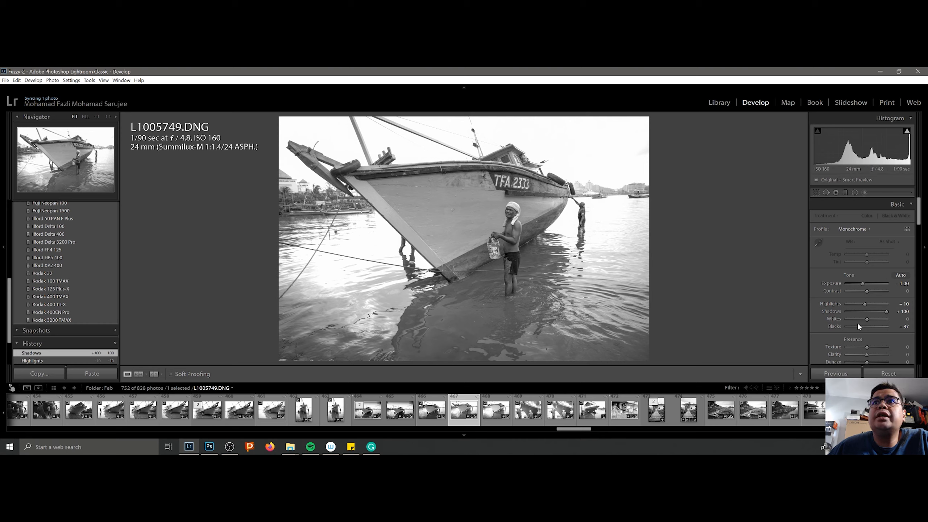
pyautogui.moveTo(859, 327); pyautogui.dragTo(868, 348)
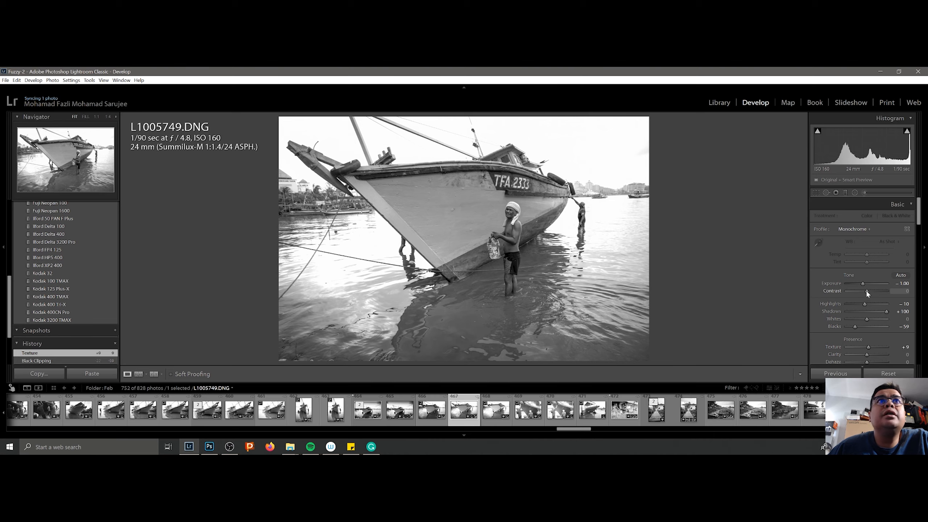
pyautogui.moveTo(866, 291); pyautogui.dragTo(872, 291)
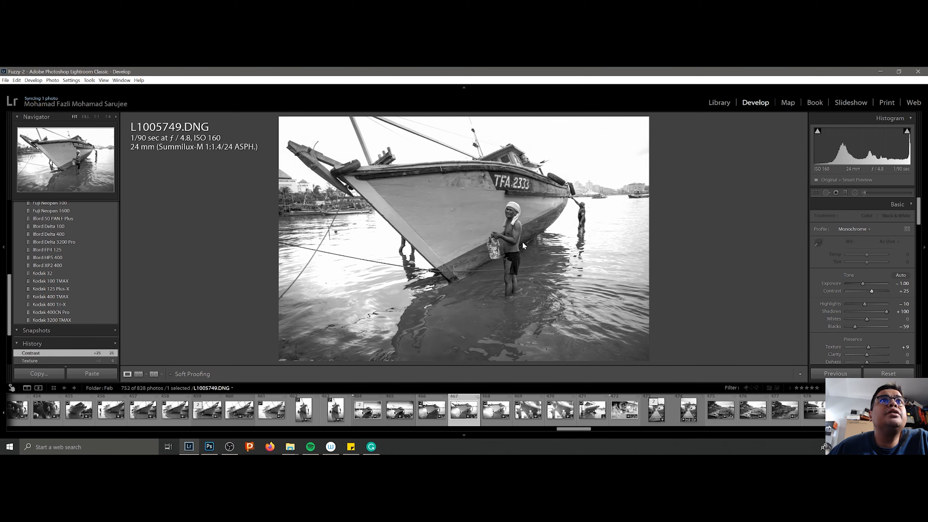
pyautogui.click(511, 206)
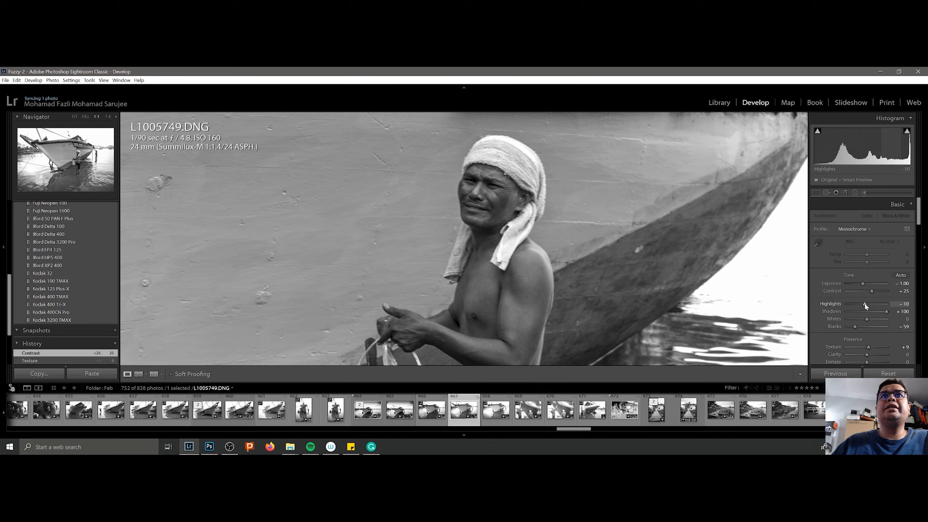
pyautogui.click(577, 294)
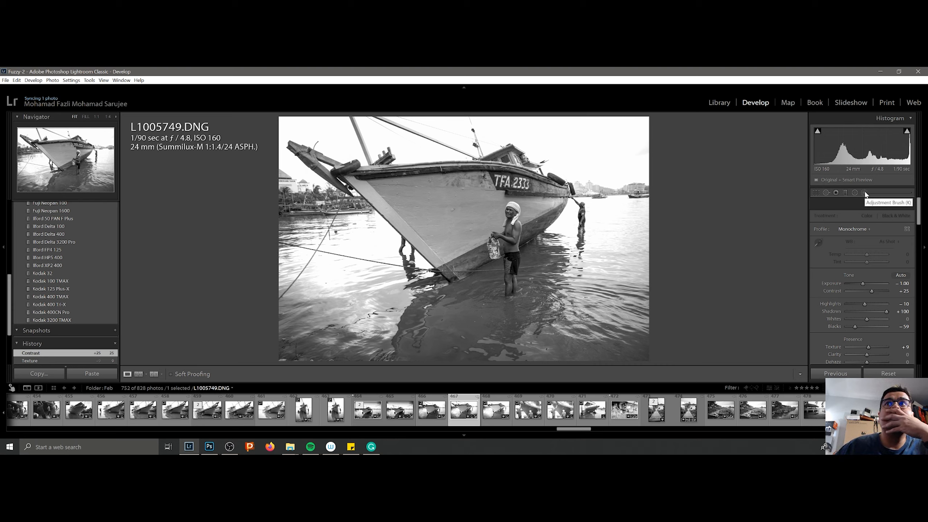
# Activate the Adjustment Brush for a new mask and hide its edit pins.
pyautogui.press('t')
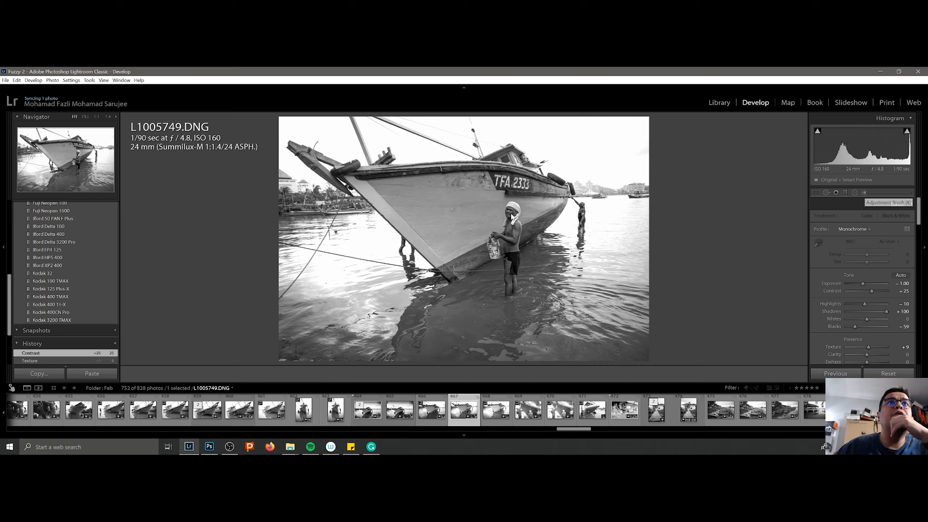
pyautogui.press('k')
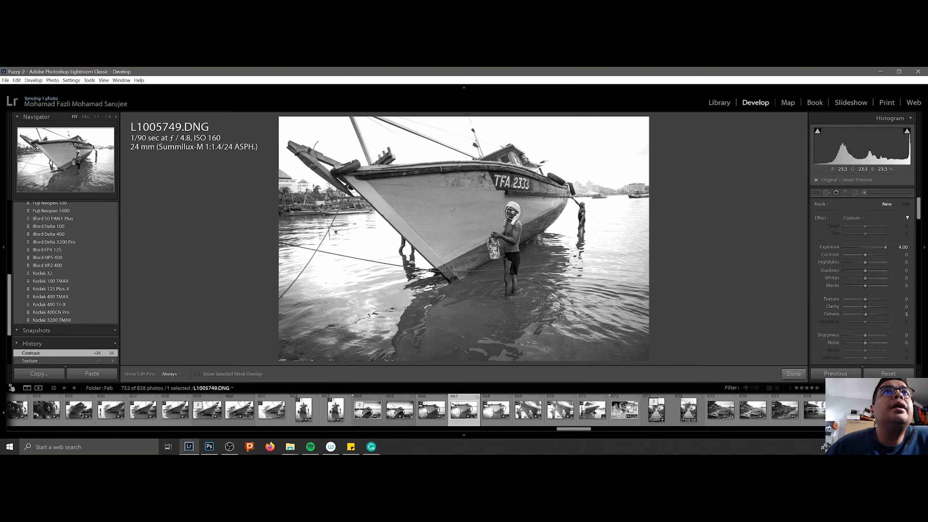
pyautogui.press('h')
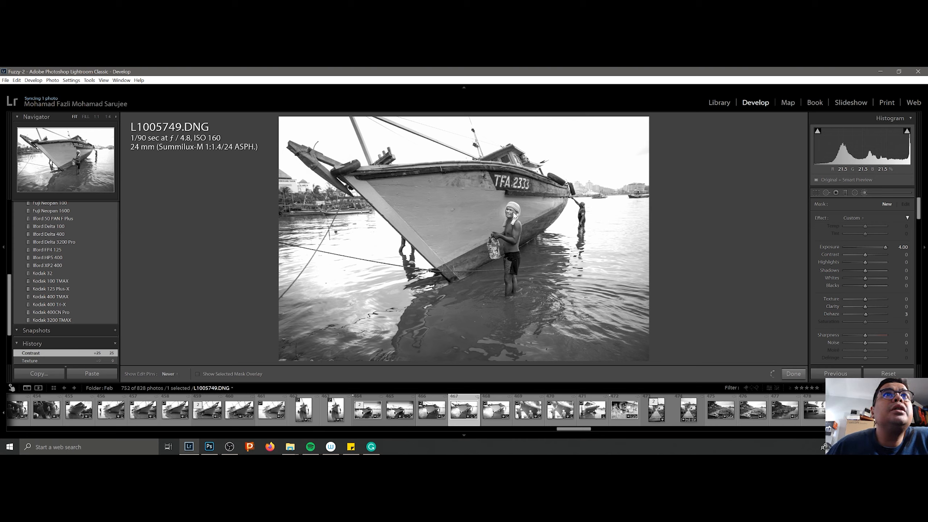
# Try to brighten the man's face and torso with brush strokes at exposure 4.00, erasing where the mask spills over.
pyautogui.click(513, 213)
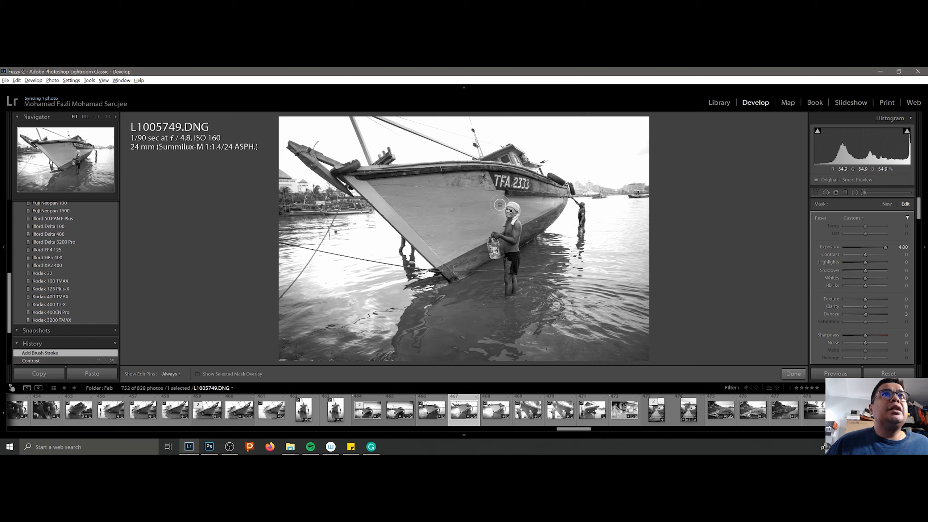
pyautogui.press('h')
pyautogui.click(516, 208)
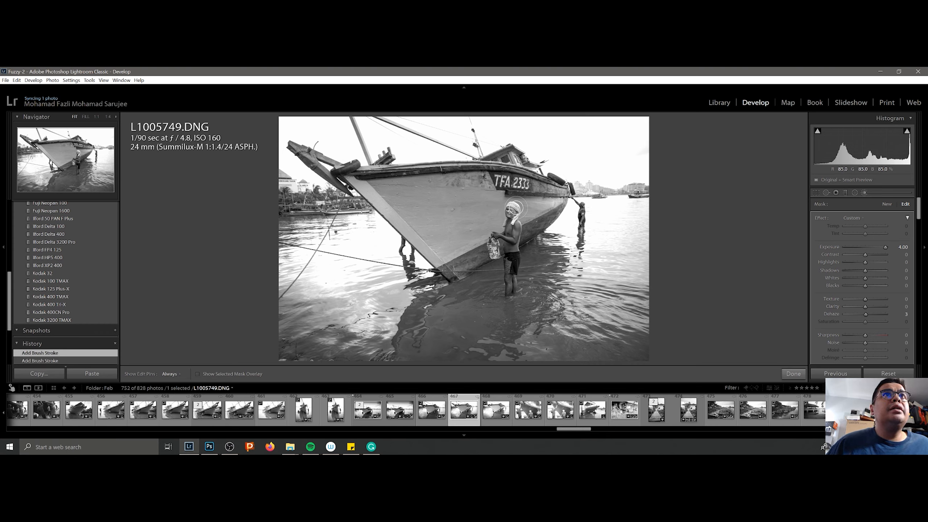
pyautogui.moveTo(510, 215); pyautogui.dragTo(512, 212)
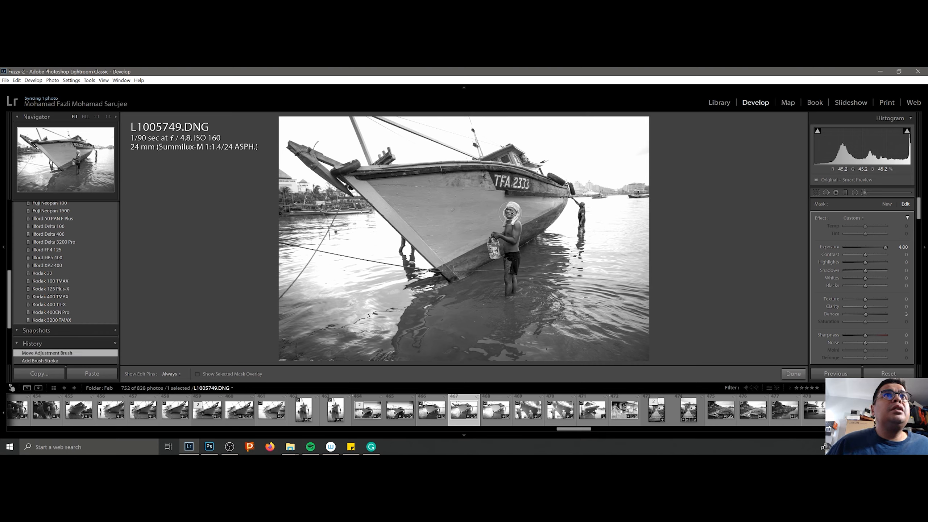
pyautogui.keyDown('alt'); pyautogui.click(511, 210); pyautogui.keyUp('alt')
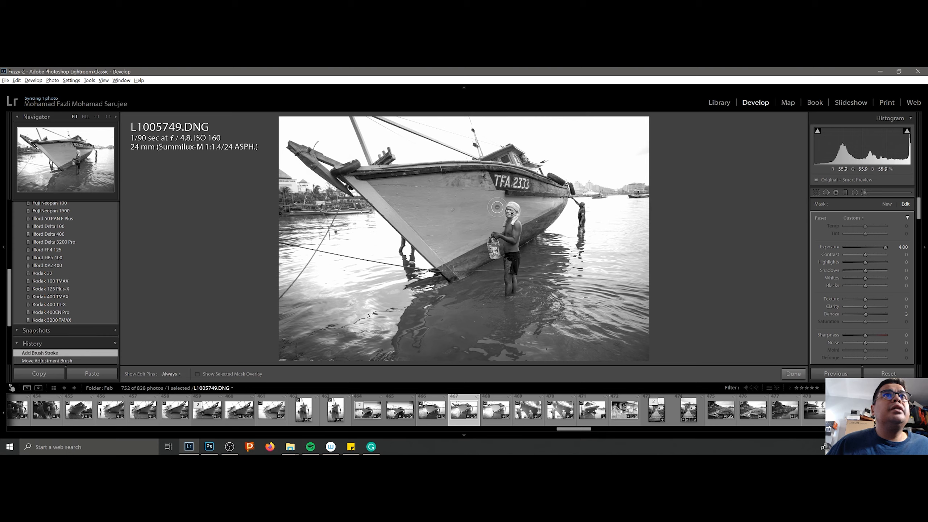
pyautogui.moveTo(497, 219); pyautogui.dragTo(510, 222)
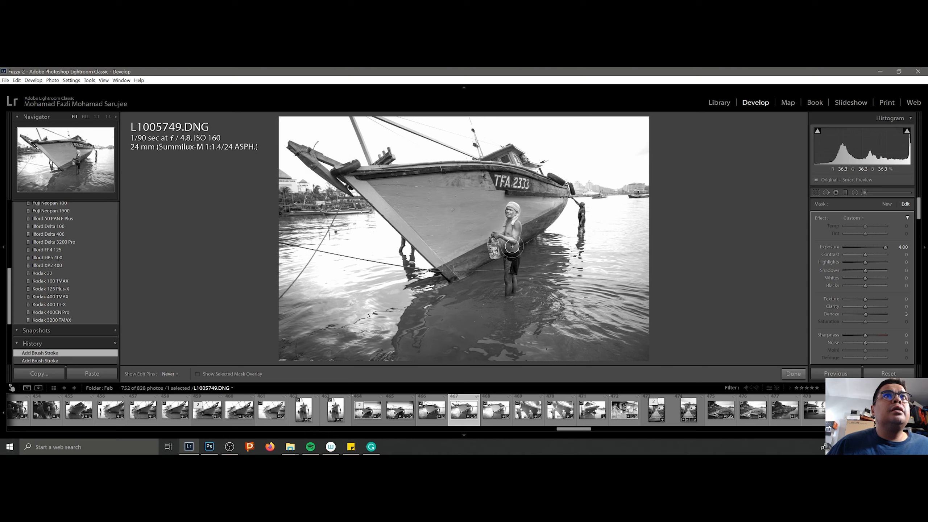
pyautogui.moveTo(514, 249); pyautogui.dragTo(513, 233)
pyautogui.press('alt')
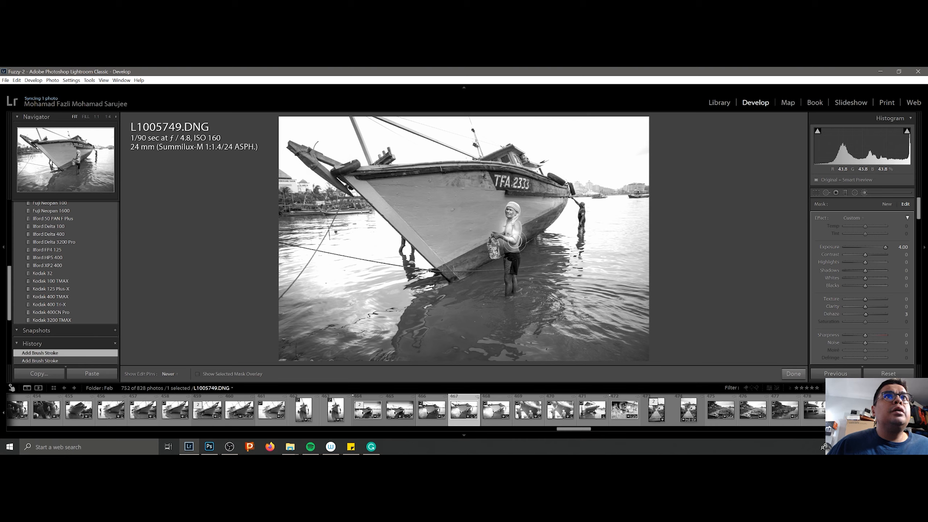
pyautogui.press('alt')
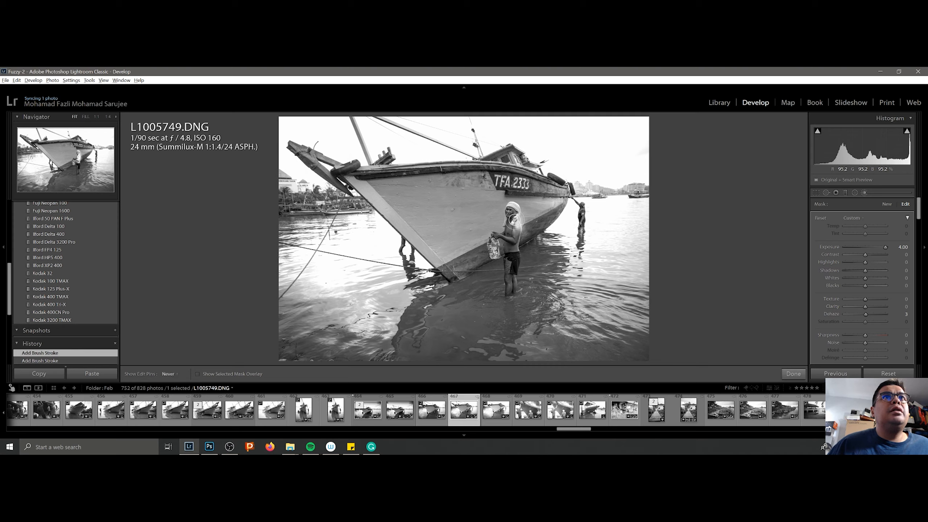
# Try further brushwork on the man's upper body, then delete the brush adjustment.
pyautogui.press('h')
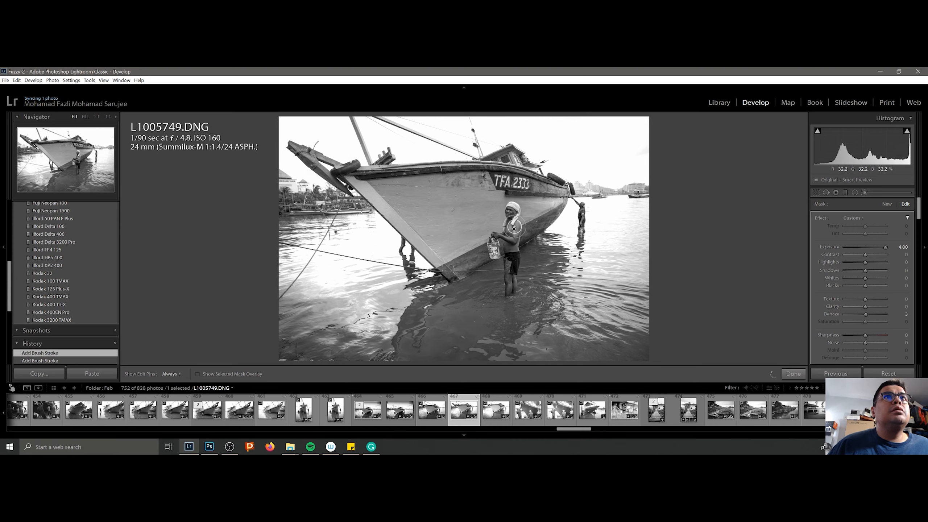
pyautogui.moveTo(515, 243)
pyautogui.mouseDown()
pyautogui.moveTo(569, 241)
pyautogui.moveTo(560, 249)
pyautogui.moveTo(511, 223)
pyautogui.moveTo(507, 205)
pyautogui.moveTo(518, 205)
pyautogui.moveTo(515, 214)
pyautogui.mouseUp()
pyautogui.press('h')
pyautogui.press('h')
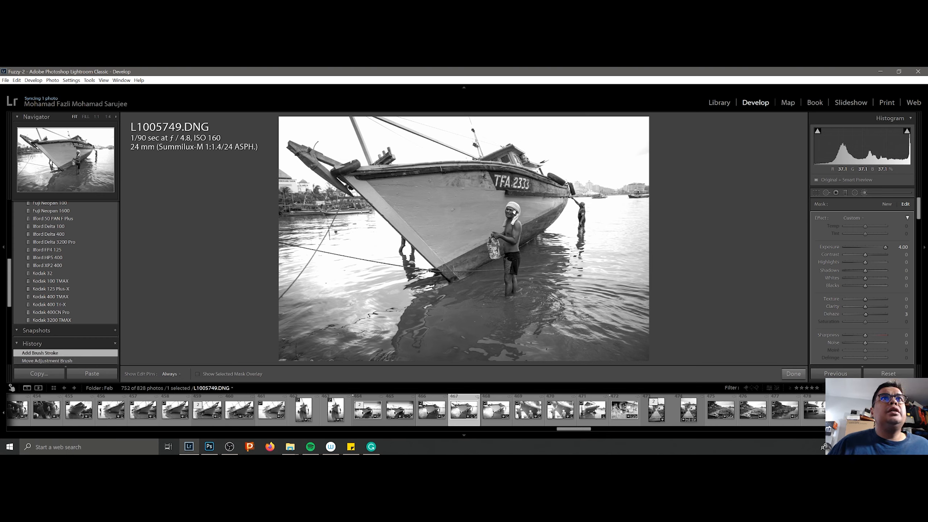
pyautogui.press('Delete')
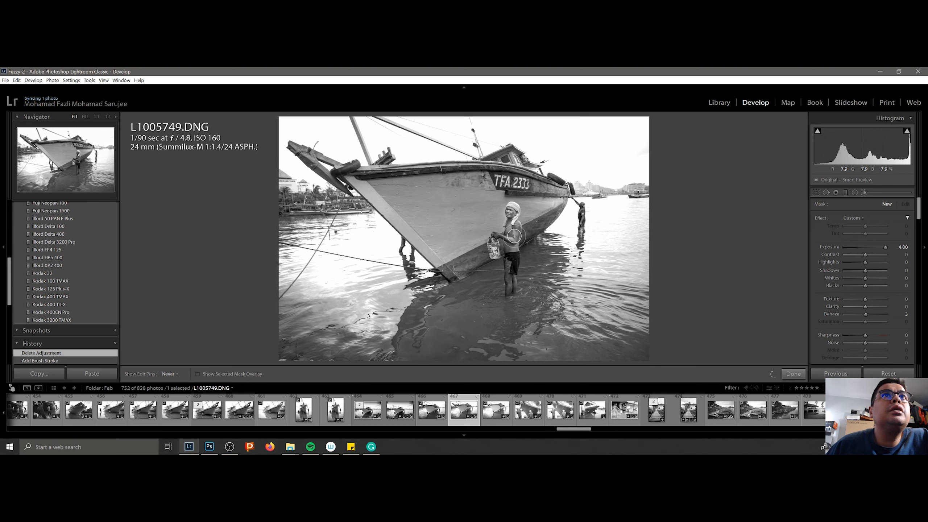
# Paint a new brush adjustment over the man's torso and arm at exposure 4.00, and check his legs with the edit pins toggled.
pyautogui.moveTo(514, 235); pyautogui.dragTo(516, 222)
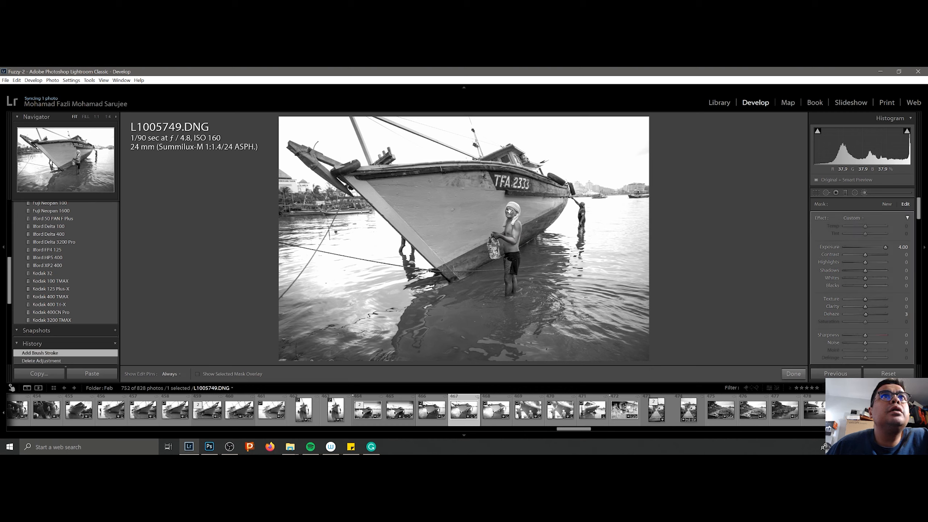
pyautogui.moveTo(509, 211)
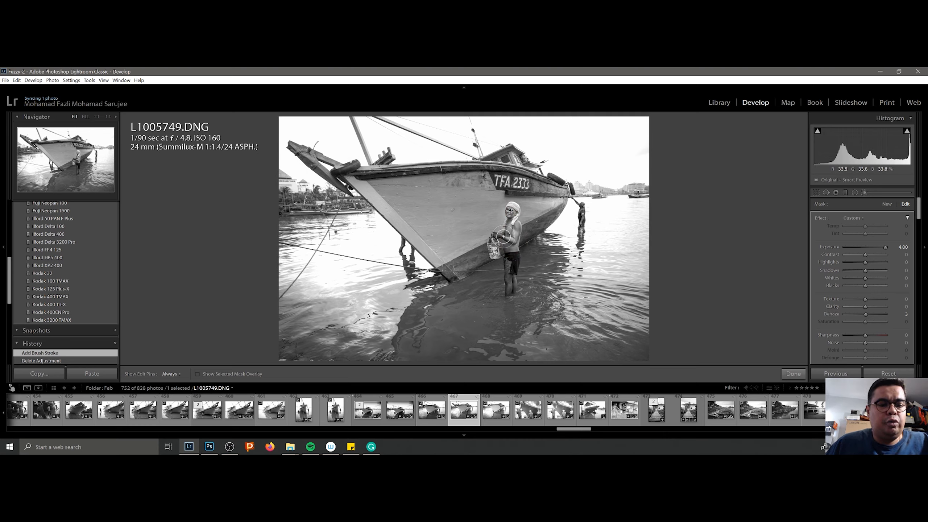
pyautogui.scroll(-5, 503, 237)
pyautogui.press('h')
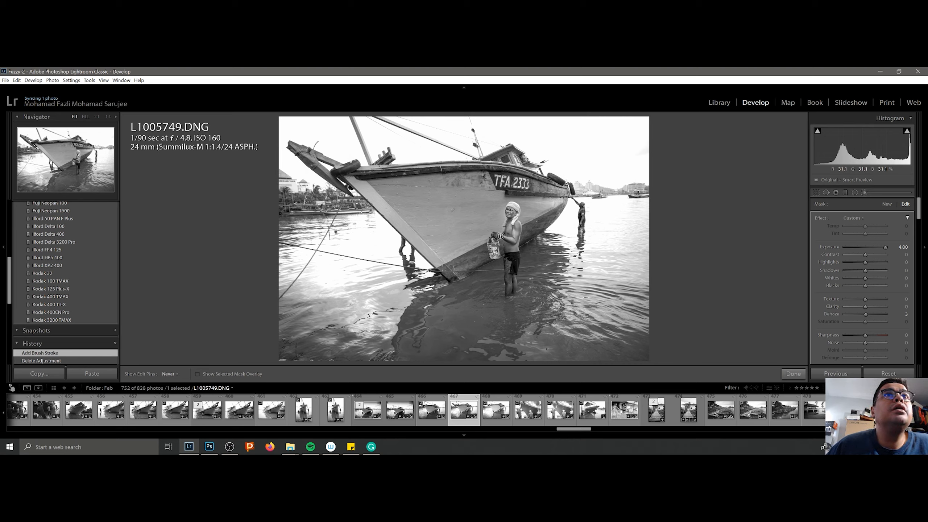
pyautogui.moveTo(502, 237); pyautogui.dragTo(512, 237)
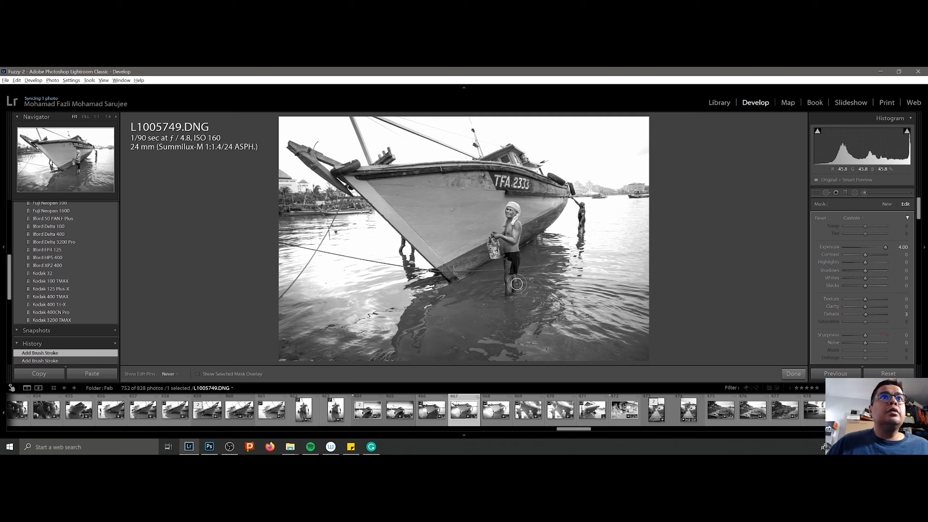
pyautogui.press('h')
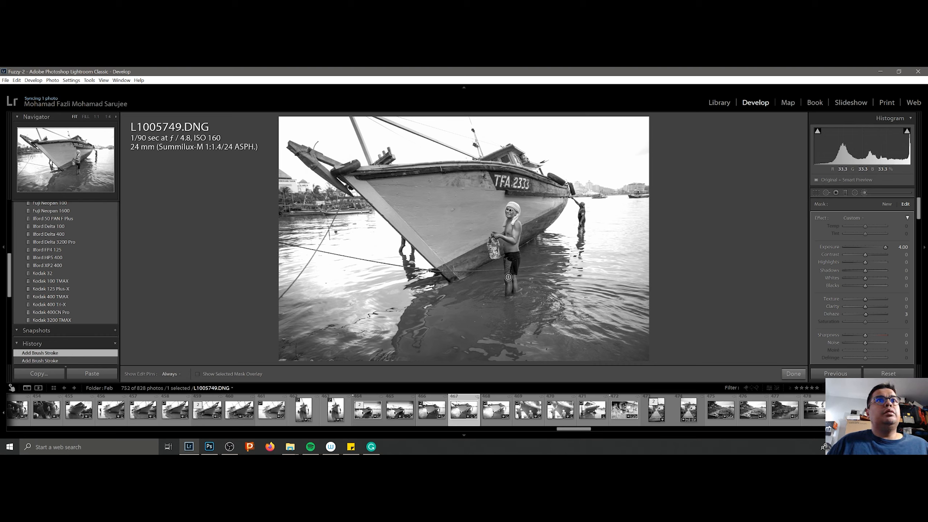
pyautogui.press('h')
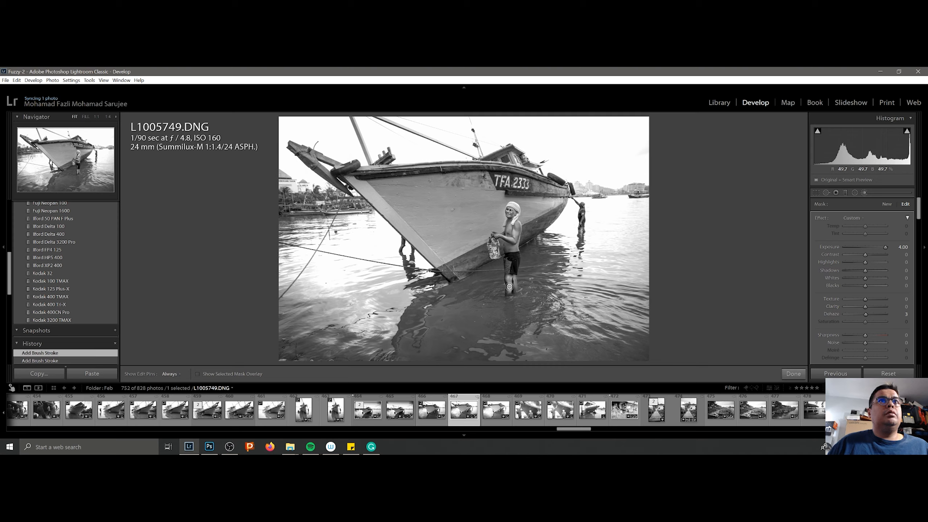
pyautogui.press('alt')
pyautogui.press('h')
pyautogui.press('h')
pyautogui.press('h')
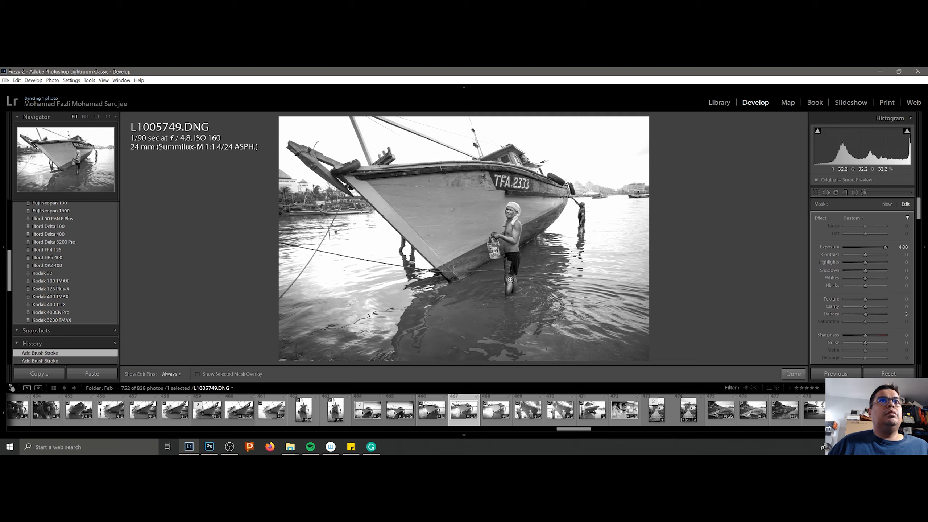
pyautogui.press('alt')
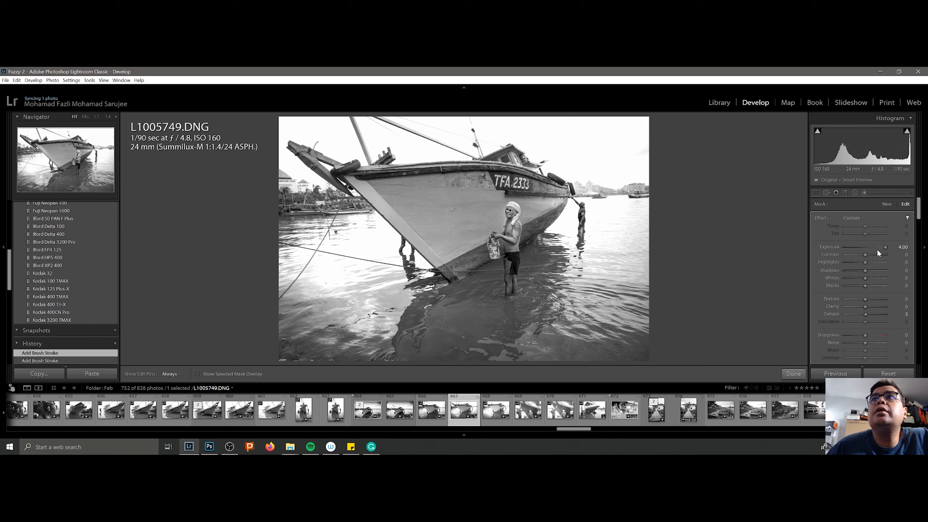
# Set the brush adjustment on the man to Exposure 2.67, Shadows 69 and Blacks -55.
pyautogui.moveTo(884, 248); pyautogui.dragTo(878, 249)
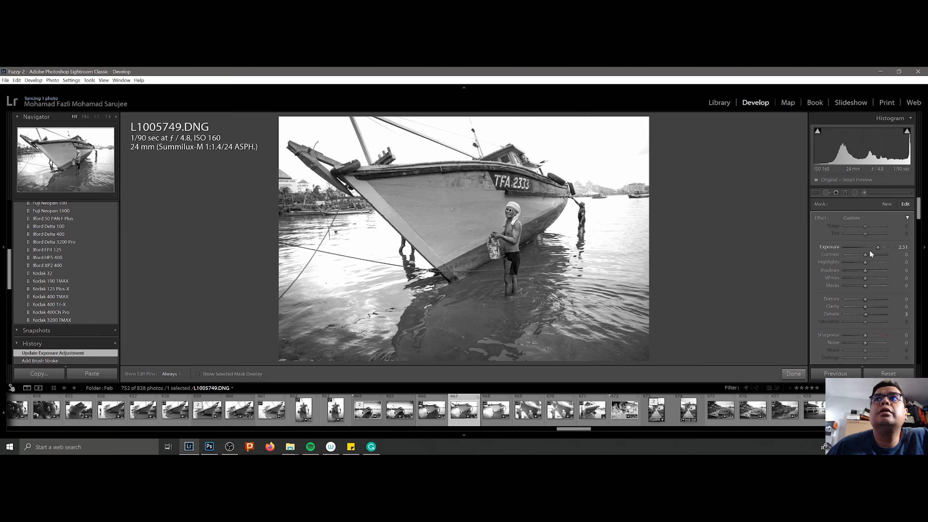
pyautogui.moveTo(865, 286); pyautogui.dragTo(853, 287)
pyautogui.moveTo(878, 248)
pyautogui.mouseDown()
pyautogui.moveTo(879, 271)
pyautogui.moveTo(879, 247)
pyautogui.mouseUp()
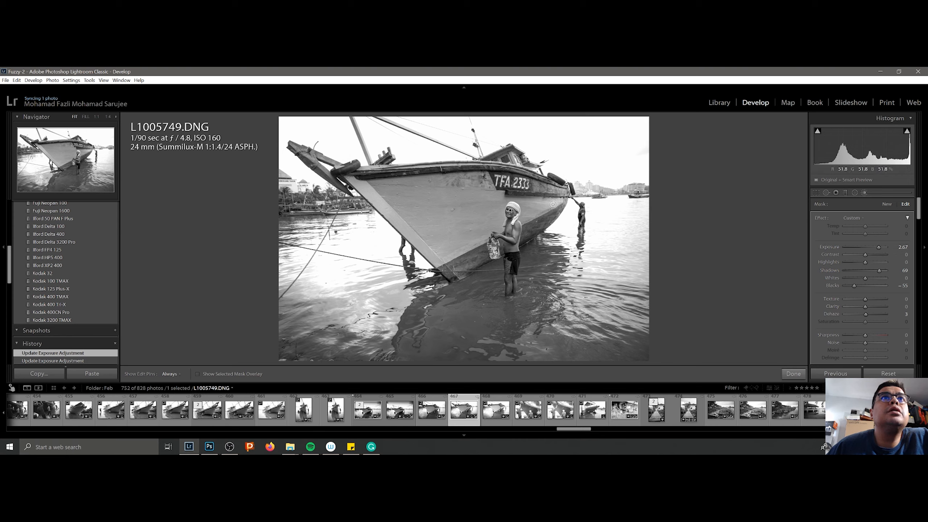
pyautogui.moveTo(510, 210)
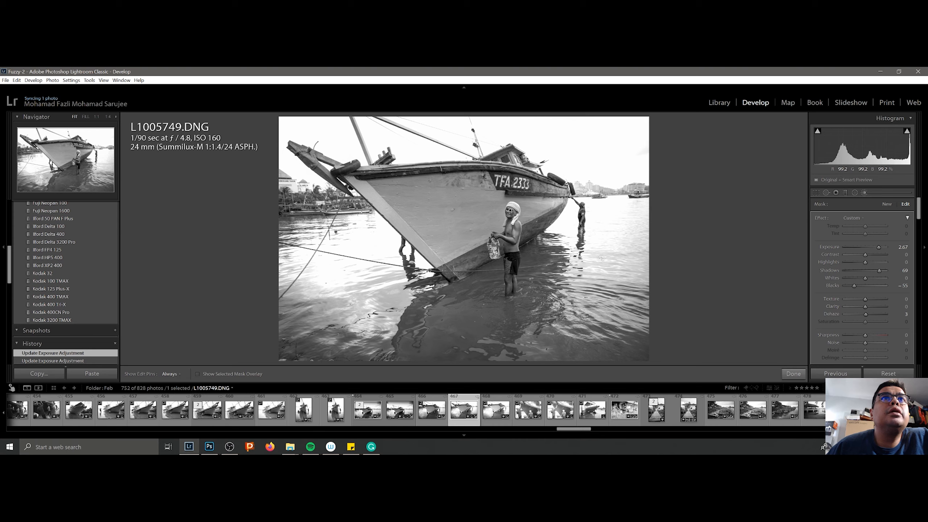
# Finish the brush adjustment and set the photo's overall Blacks to -88.
pyautogui.click(794, 373)
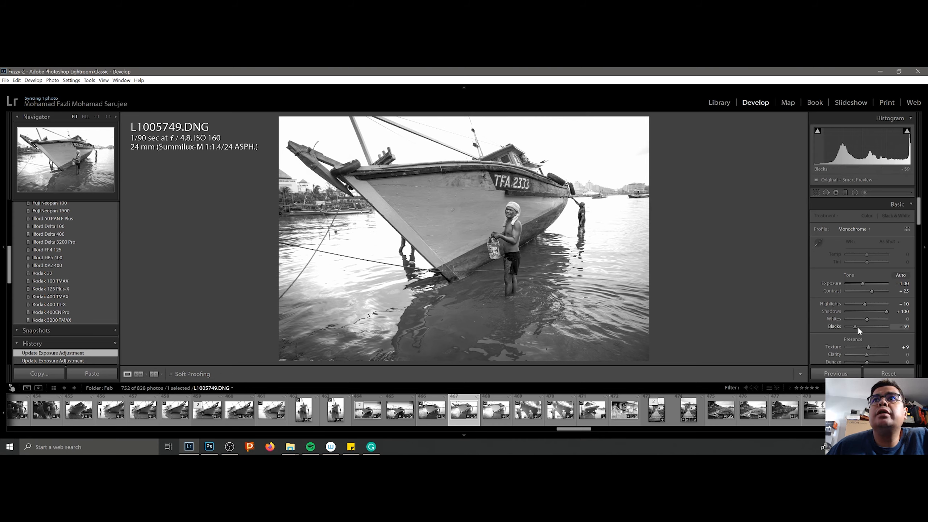
pyautogui.moveTo(856, 327); pyautogui.dragTo(850, 325)
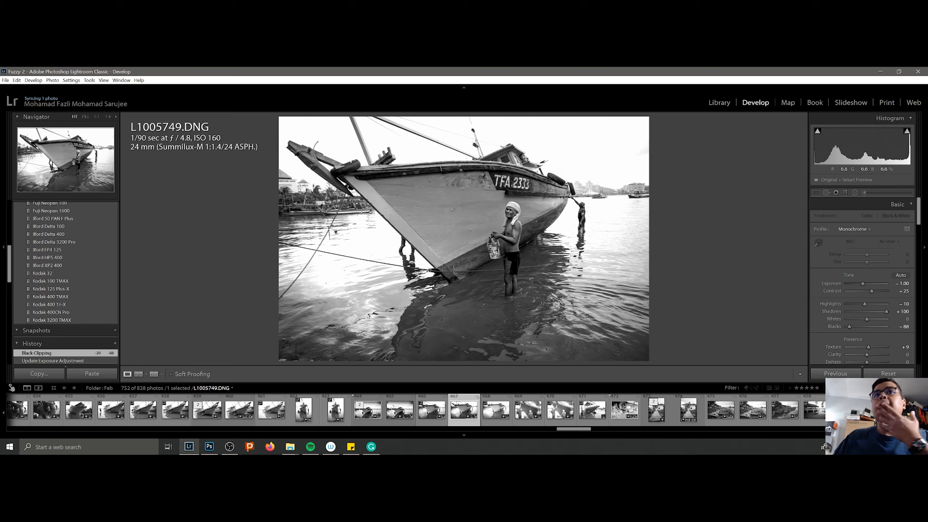
pyautogui.click(16, 80)
pyautogui.click(49, 172)
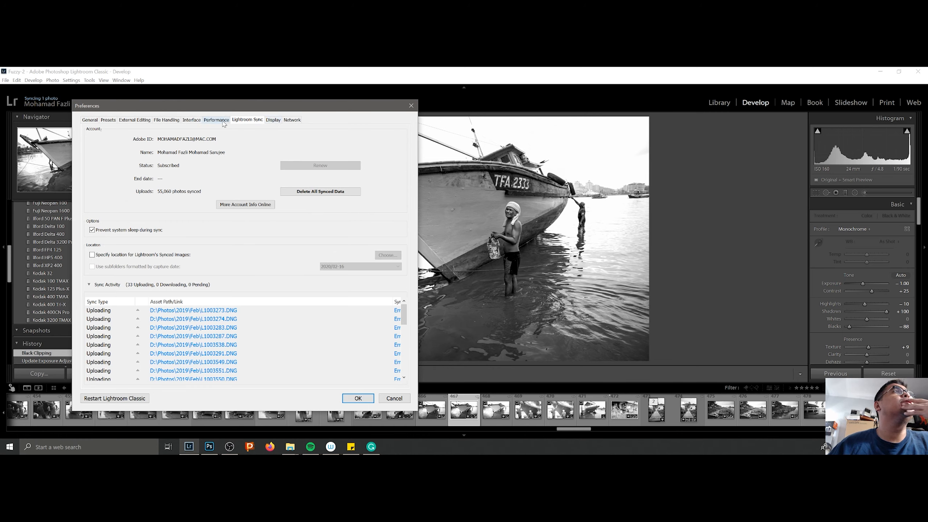
pyautogui.click(273, 120)
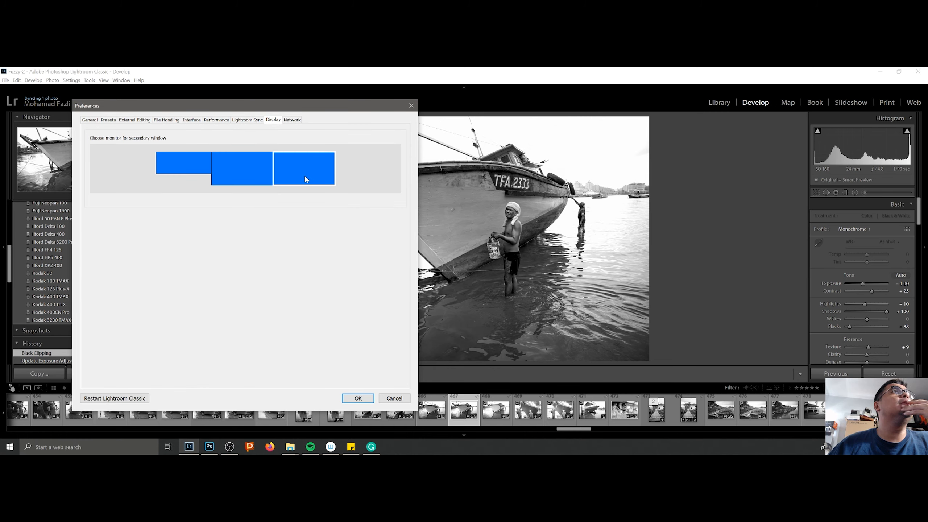
pyautogui.click(257, 177)
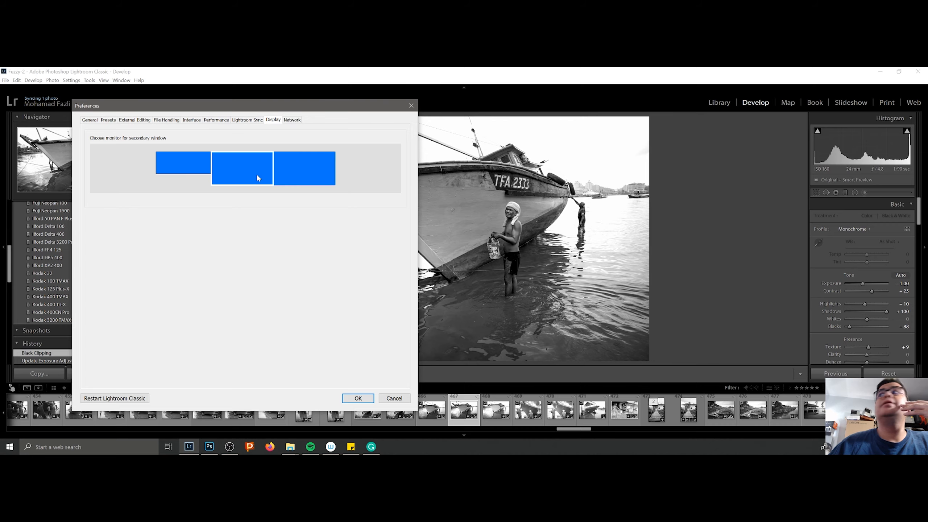
pyautogui.click(410, 106)
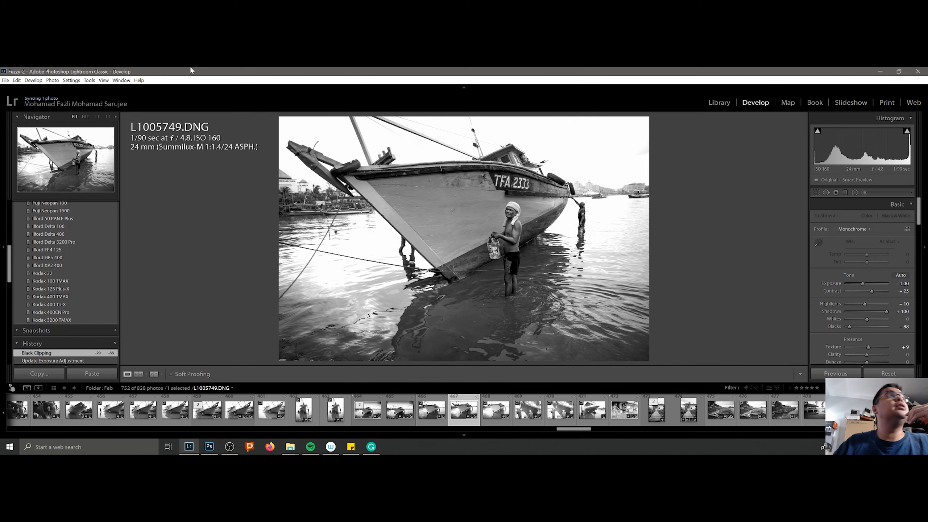
# Choose the middle monitor for the secondary window in the display preferences and apply the setting.
pyautogui.click(104, 80)
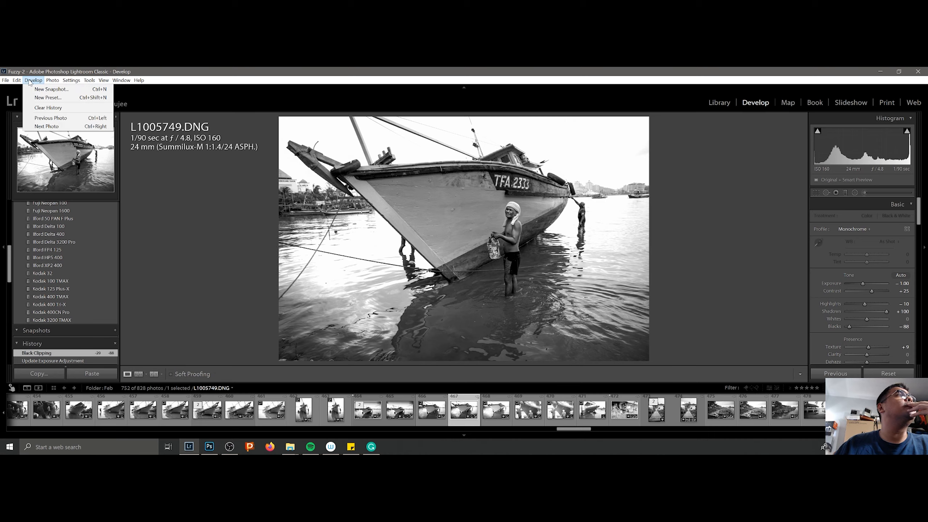
pyautogui.moveTo(15, 83)
pyautogui.click(44, 170)
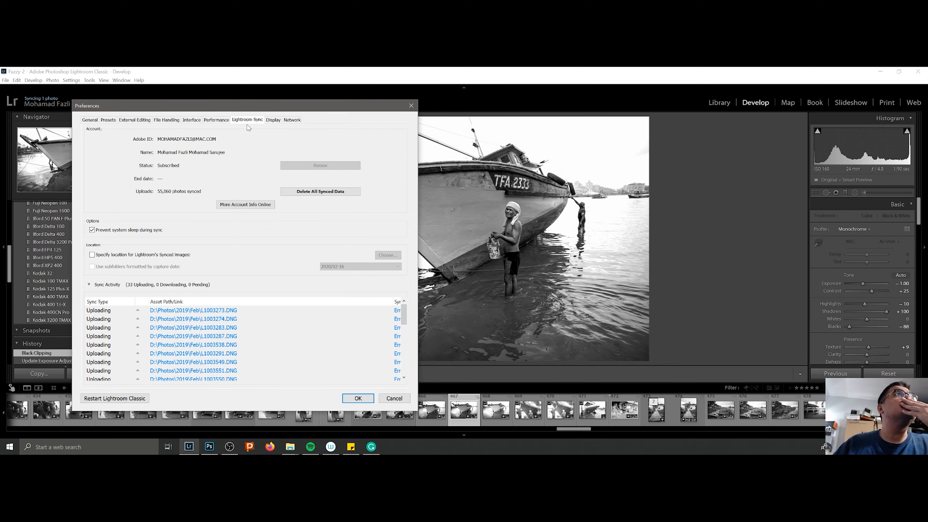
pyautogui.click(274, 121)
pyautogui.click(251, 175)
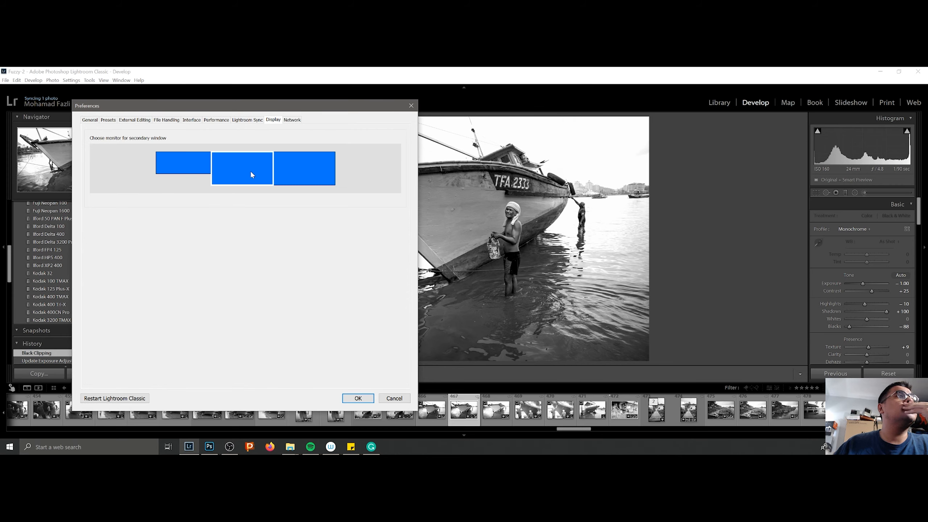
pyautogui.click(358, 398)
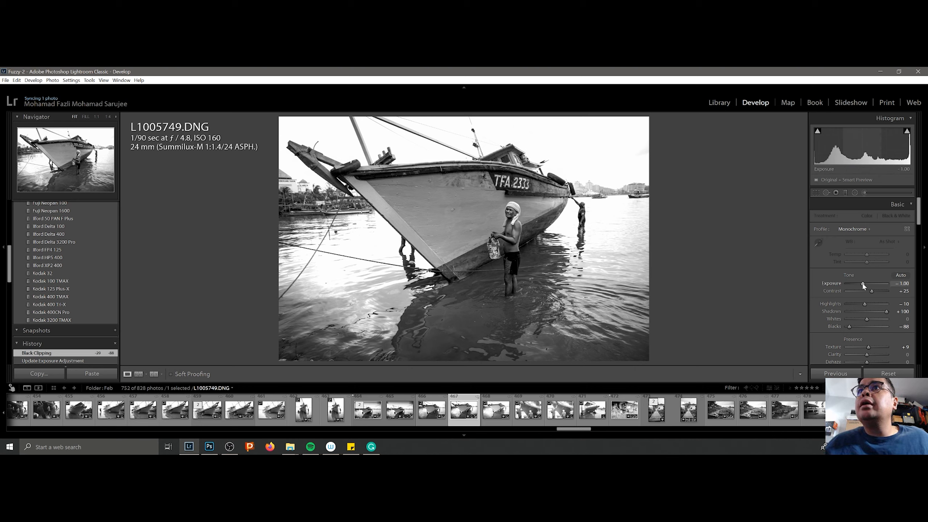
# Set the photo's Exposure to -1.19 and the tone curve's Lights to +59 and Darks to -10.
pyautogui.moveTo(864, 284); pyautogui.dragTo(863, 284)
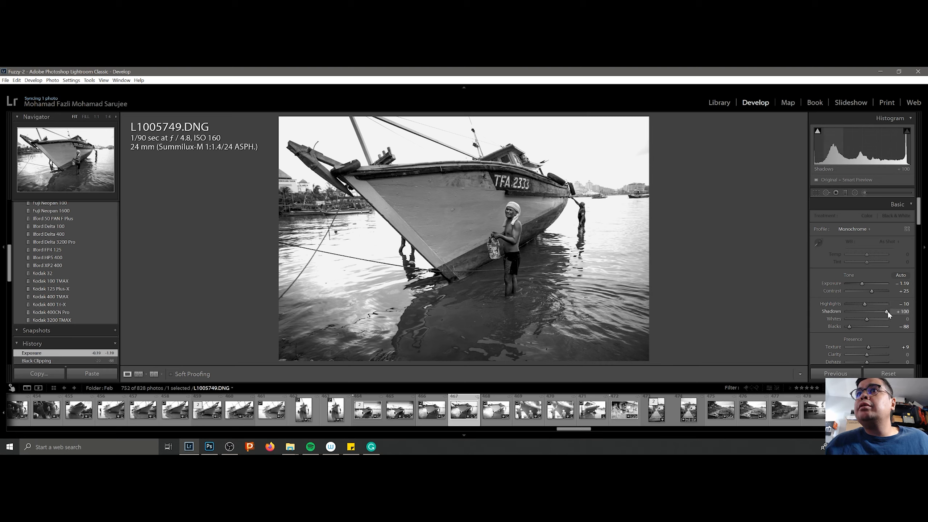
pyautogui.scroll(-5, 877, 352)
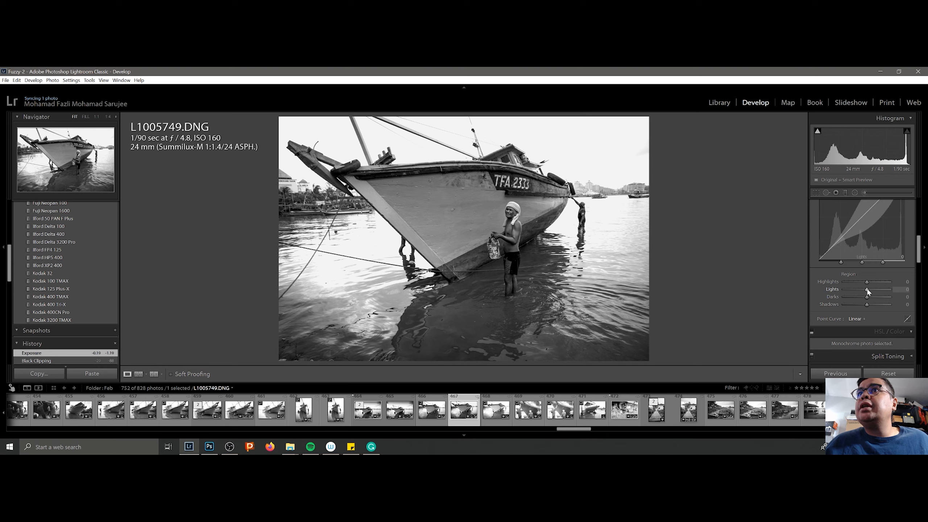
pyautogui.moveTo(869, 290); pyautogui.dragTo(873, 288)
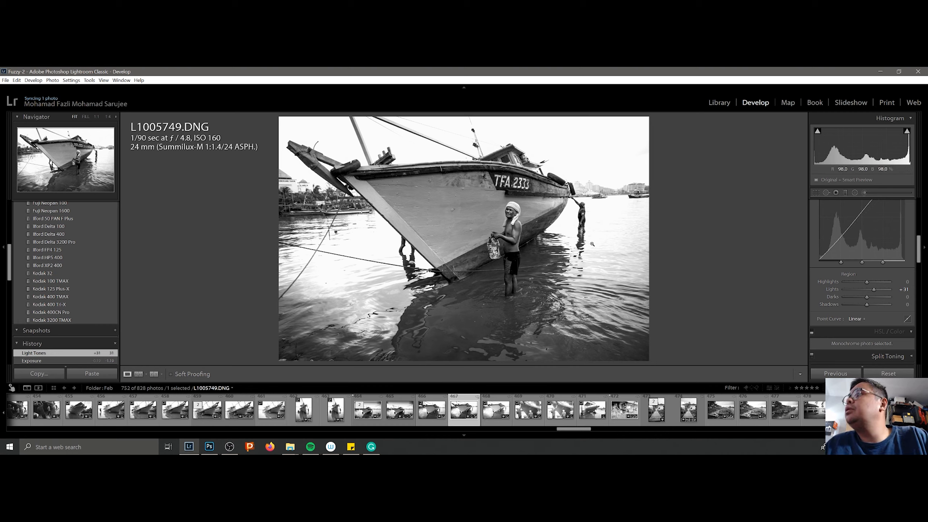
pyautogui.click(864, 297)
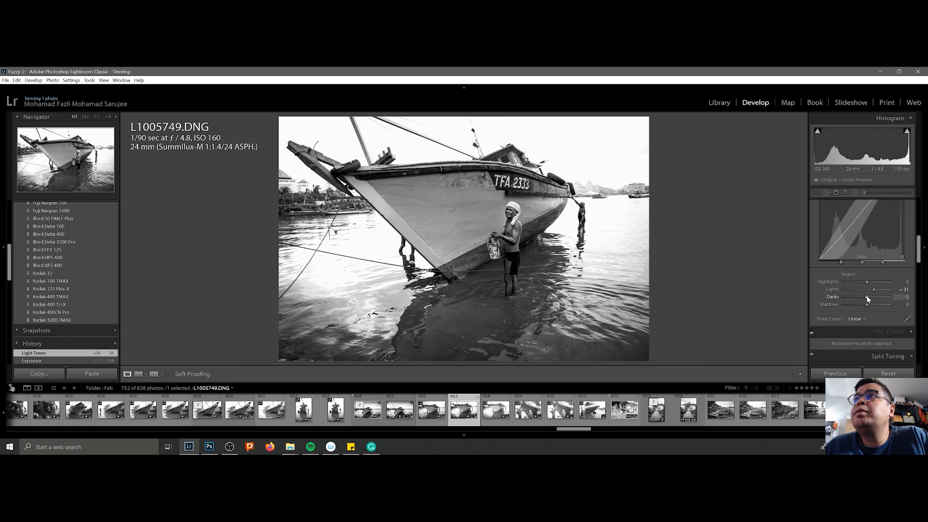
pyautogui.moveTo(863, 297)
pyautogui.mouseDown()
pyautogui.moveTo(879, 288)
pyautogui.moveTo(864, 297)
pyautogui.mouseUp()
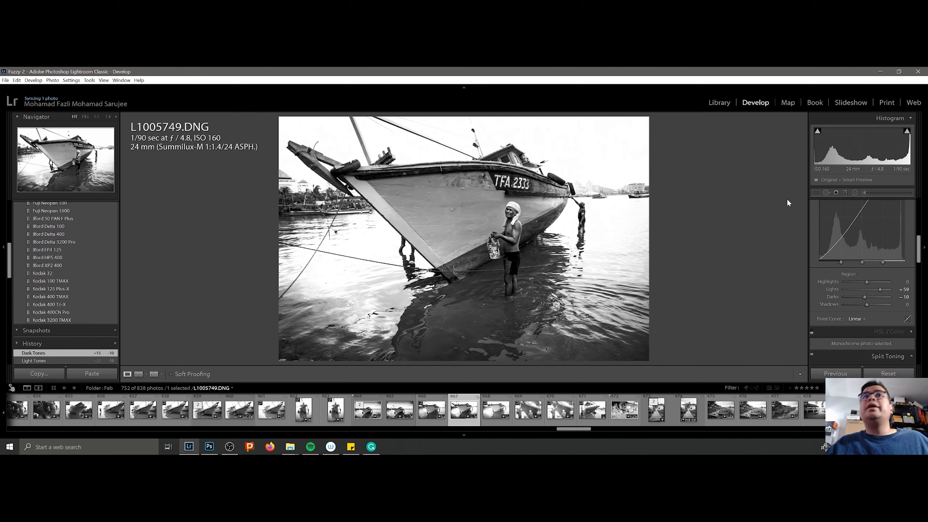
# Inspect the man's face at full magnification, then flag L1005749.DNG as a pick and reselect it.
pyautogui.click(511, 211)
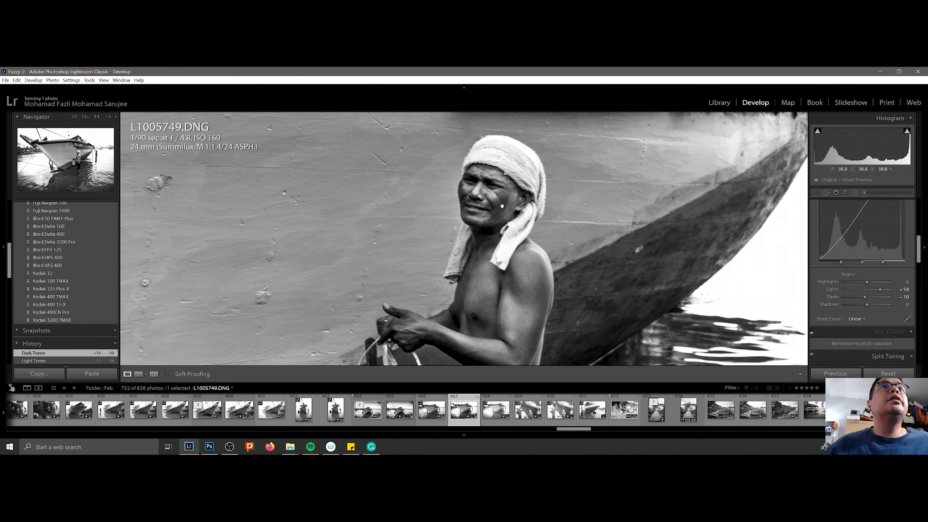
pyautogui.moveTo(486, 188); pyautogui.dragTo(499, 225)
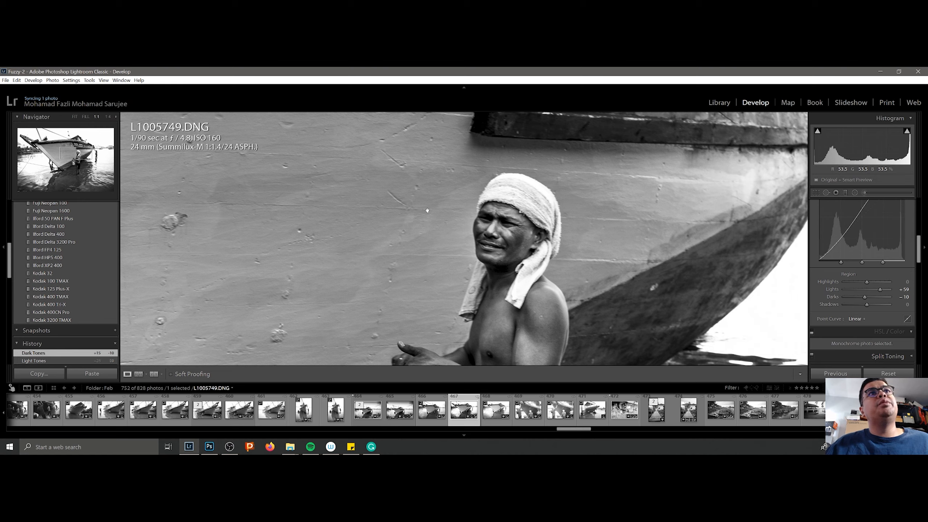
pyautogui.click(515, 232)
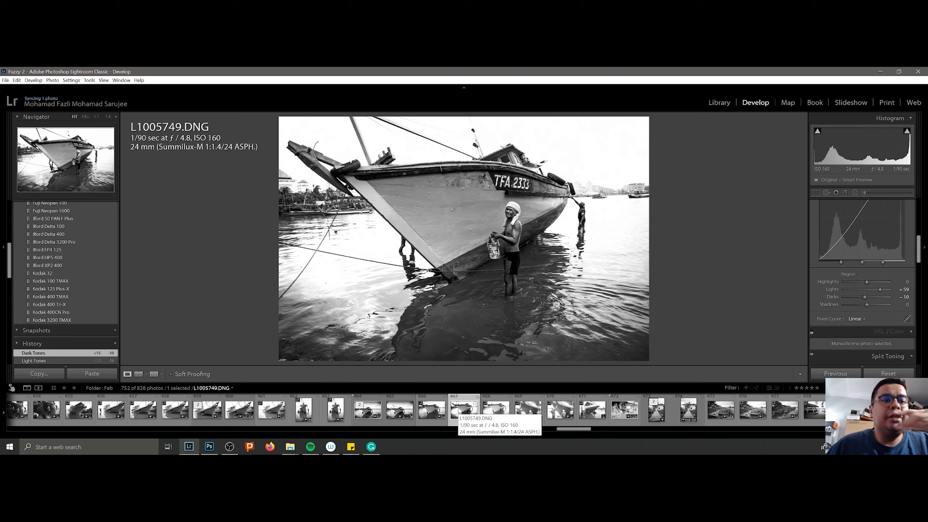
pyautogui.press('p')
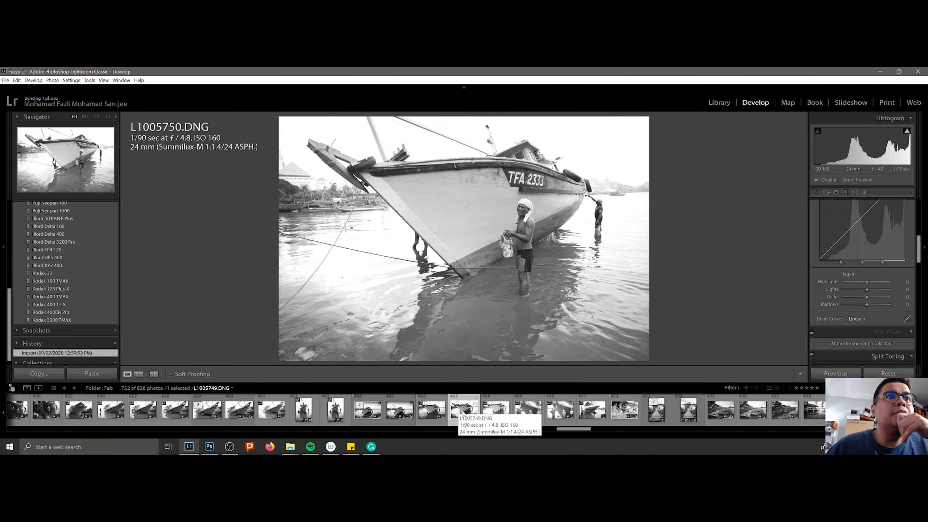
pyautogui.click(462, 413)
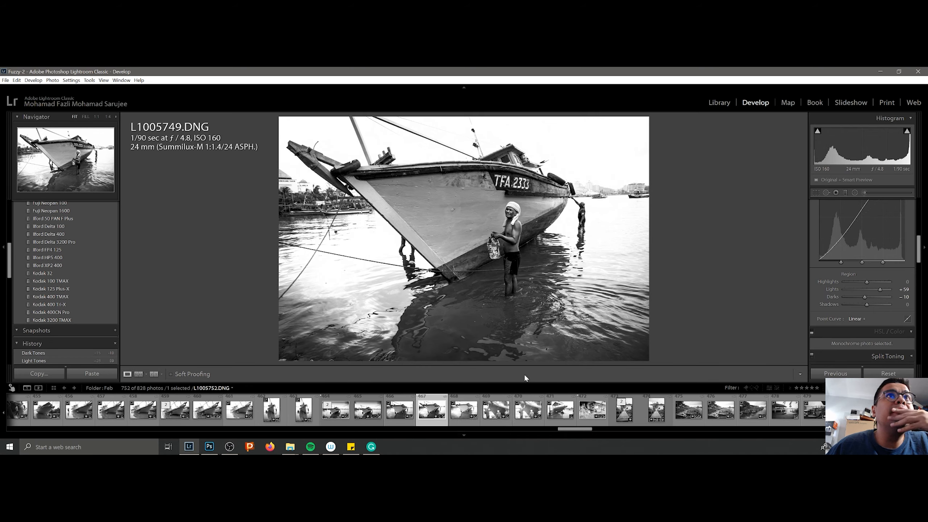
# Open L1005749.DNG in Photoshop for editing and close the document without saving.
pyautogui.rightClick(433, 416)
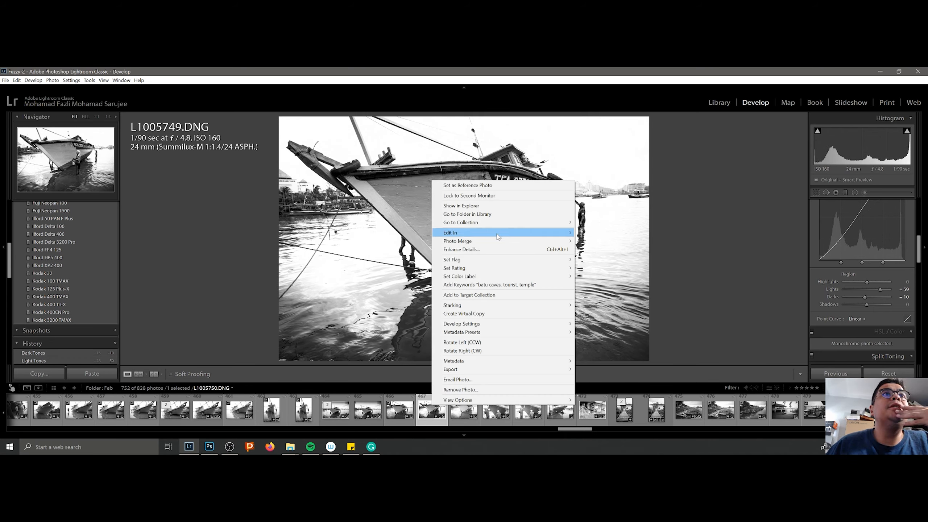
pyautogui.moveTo(497, 234)
pyautogui.click(610, 234)
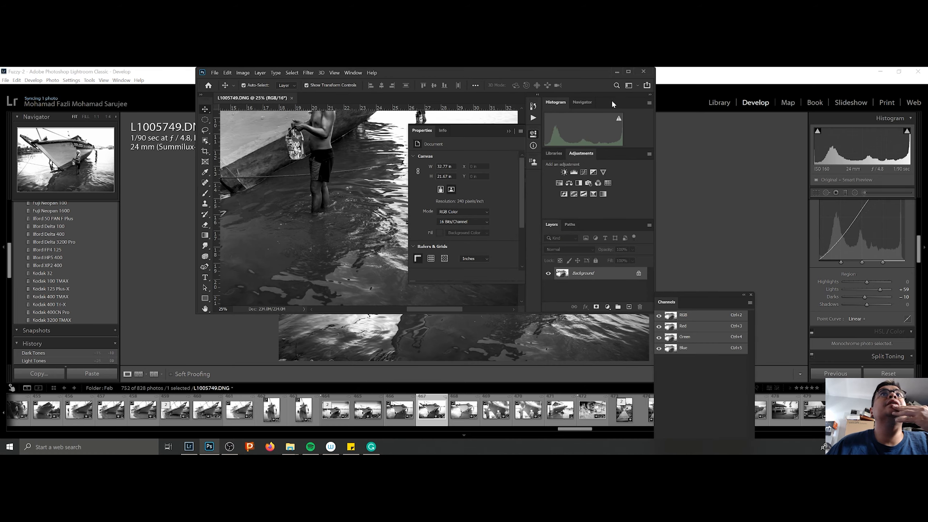
pyautogui.click(292, 97)
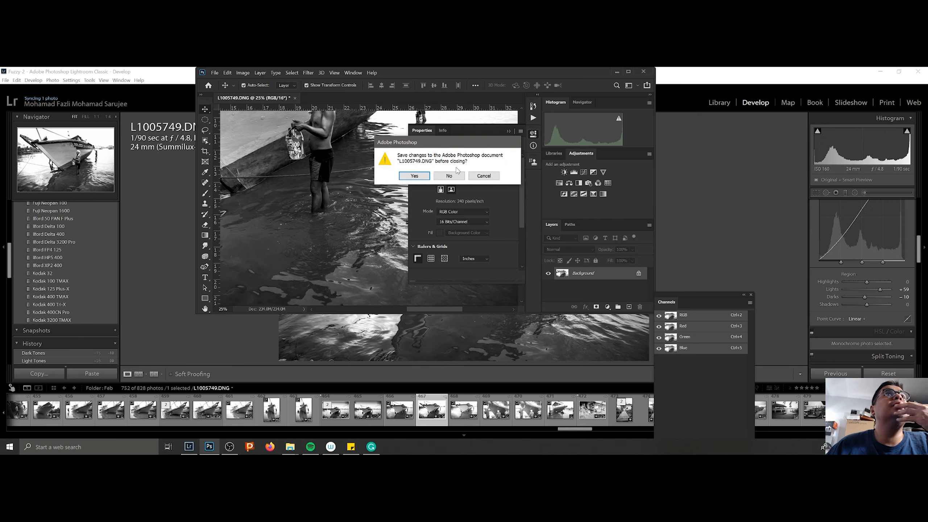
pyautogui.click(454, 172)
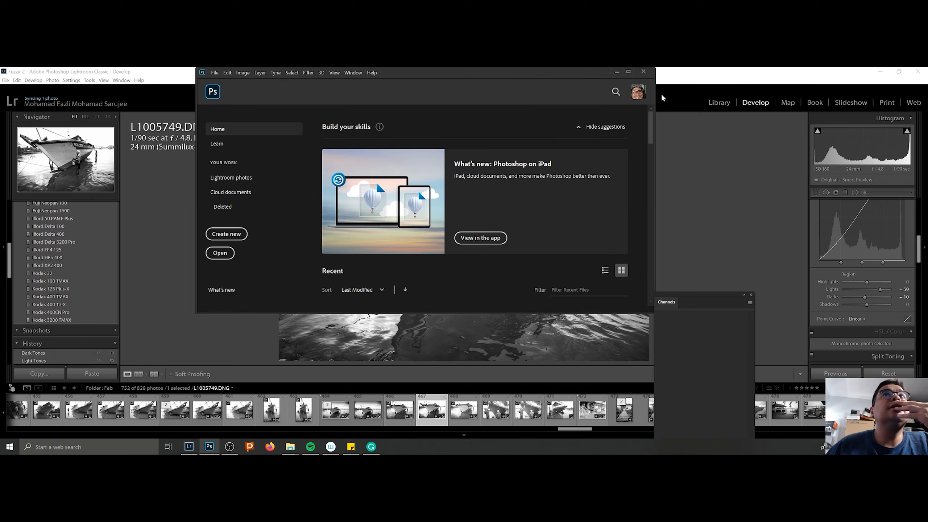
# Return to Lightroom and try straightening the boat photo automatically and with crop angles of 3.63 and 1.84, undoing the last angle change.
pyautogui.click(617, 72)
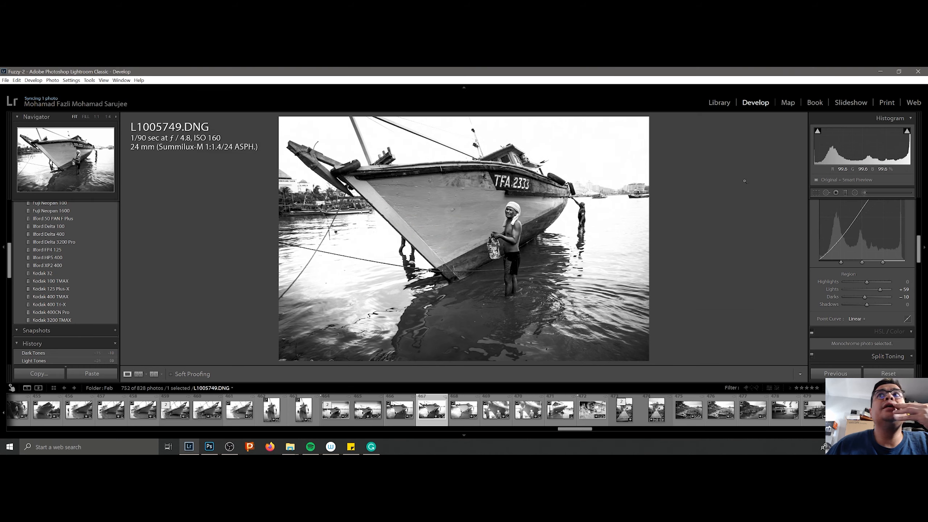
pyautogui.click(818, 192)
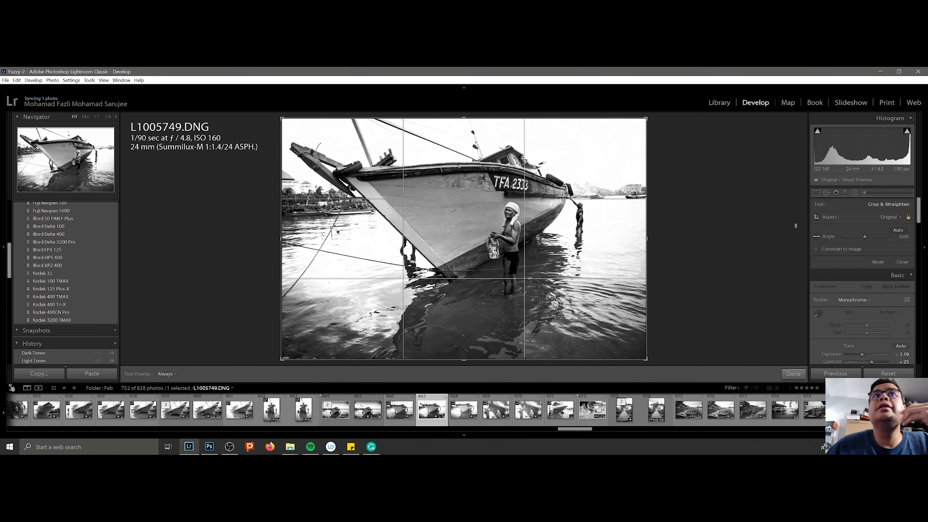
pyautogui.click(901, 229)
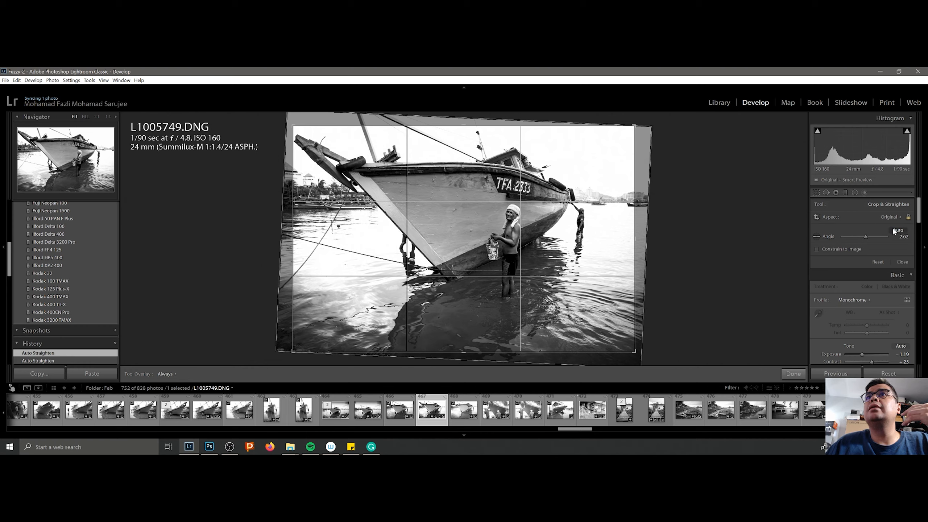
pyautogui.moveTo(866, 237); pyautogui.dragTo(865, 235)
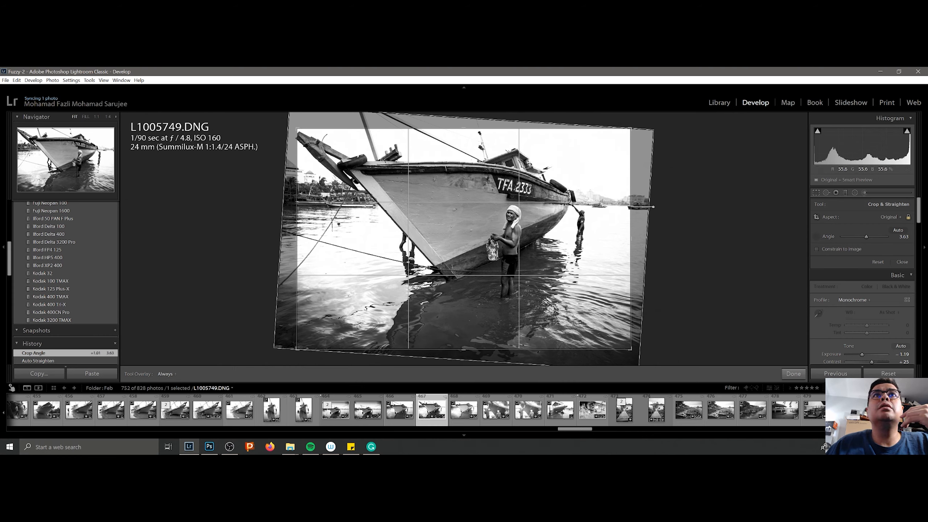
pyautogui.moveTo(656, 206); pyautogui.dragTo(656, 207)
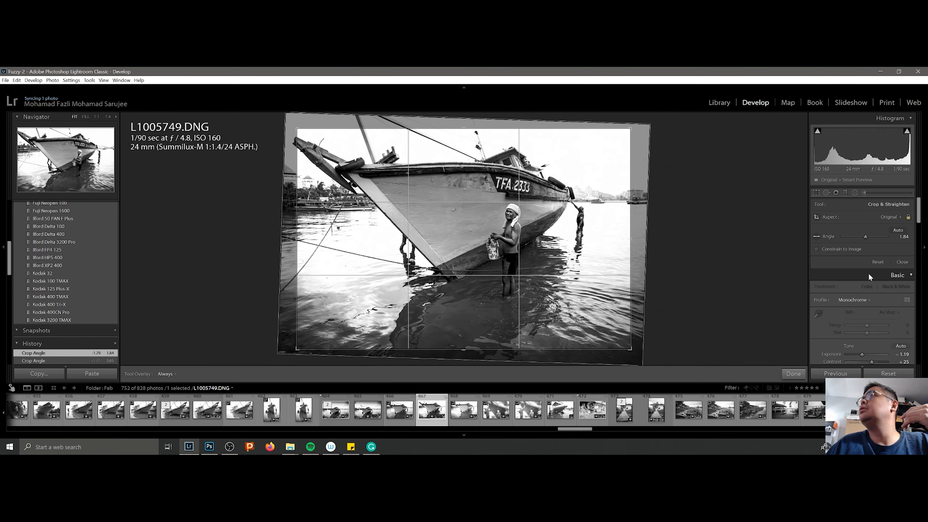
pyautogui.click(793, 373)
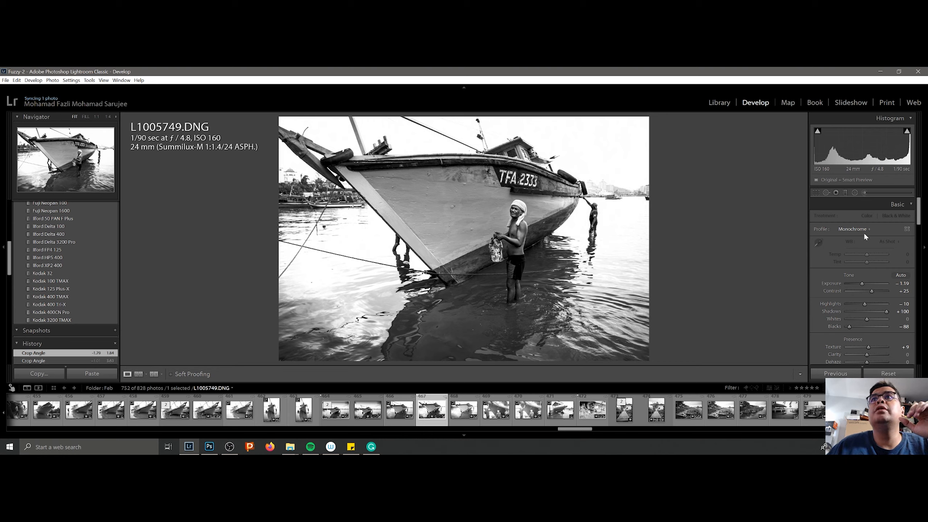
pyautogui.hotkey('ctrl', 'z')
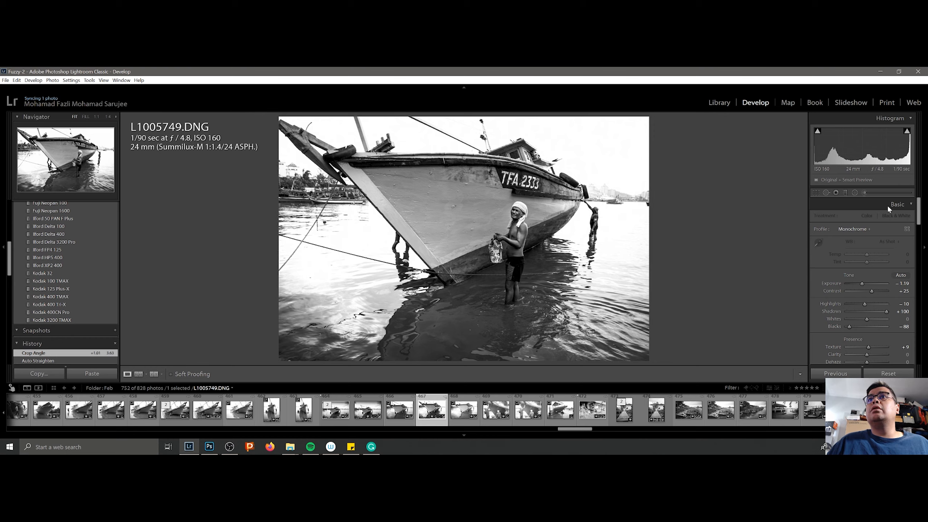
# Reset the crop angle to 0.00 and extend the crop rectangle back to the photo's full frame.
pyautogui.click(819, 191)
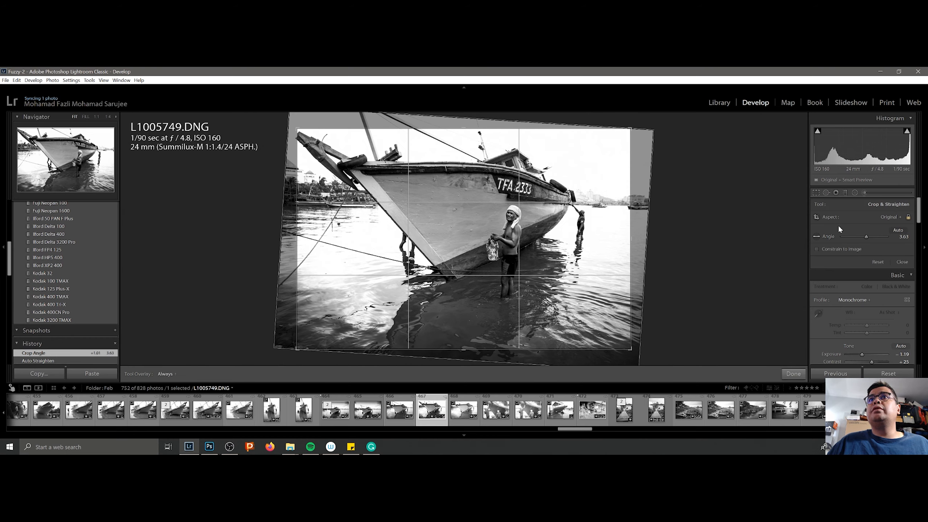
pyautogui.doubleClick(867, 236)
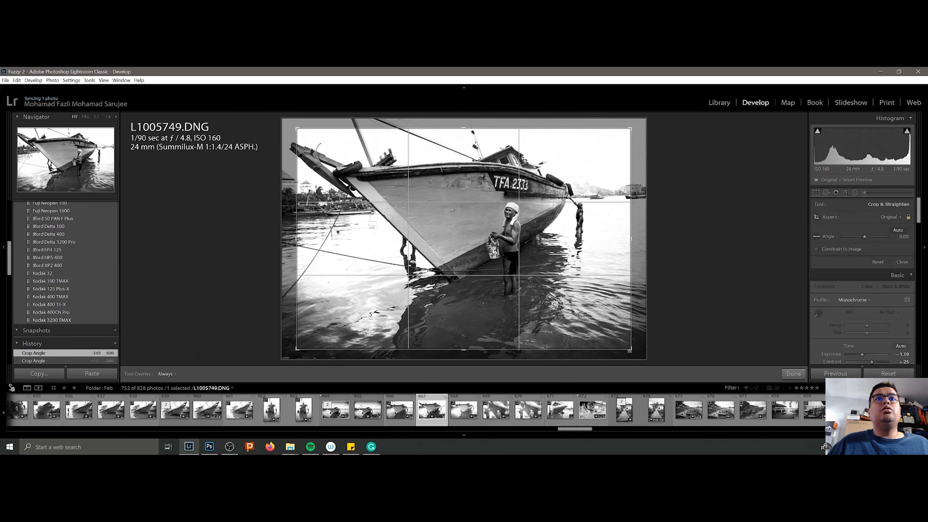
pyautogui.moveTo(631, 350); pyautogui.dragTo(646, 359)
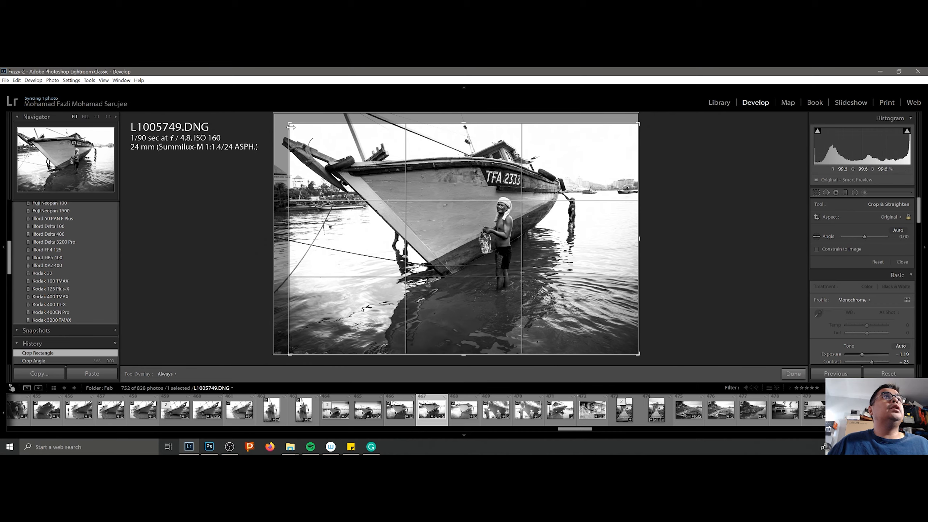
pyautogui.moveTo(290, 124); pyautogui.dragTo(282, 117)
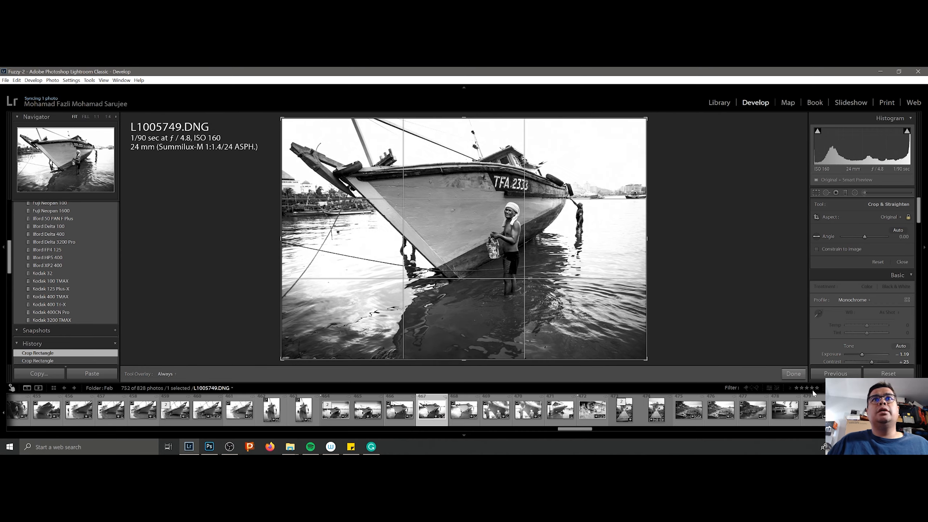
pyautogui.click(791, 375)
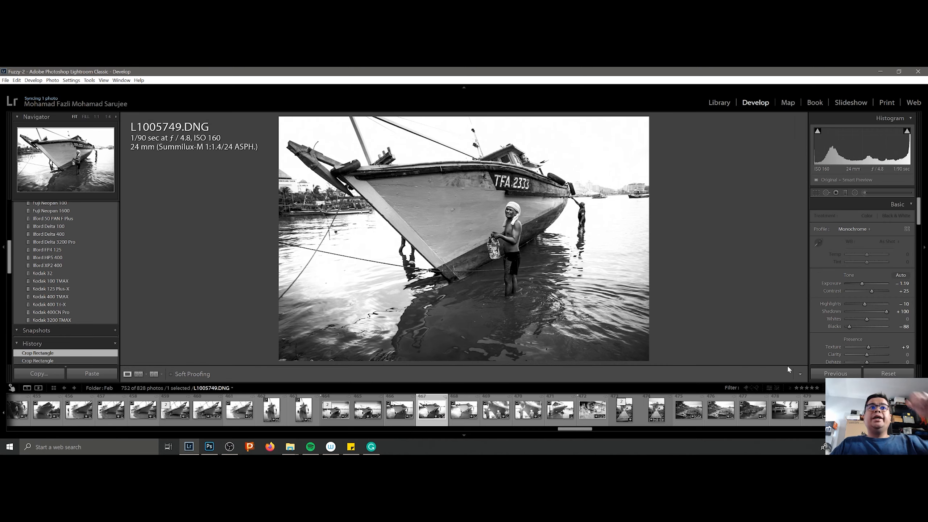
# Open L1005749.DNG as a smart object in Photoshop and maximize the Photoshop window.
pyautogui.rightClick(431, 410)
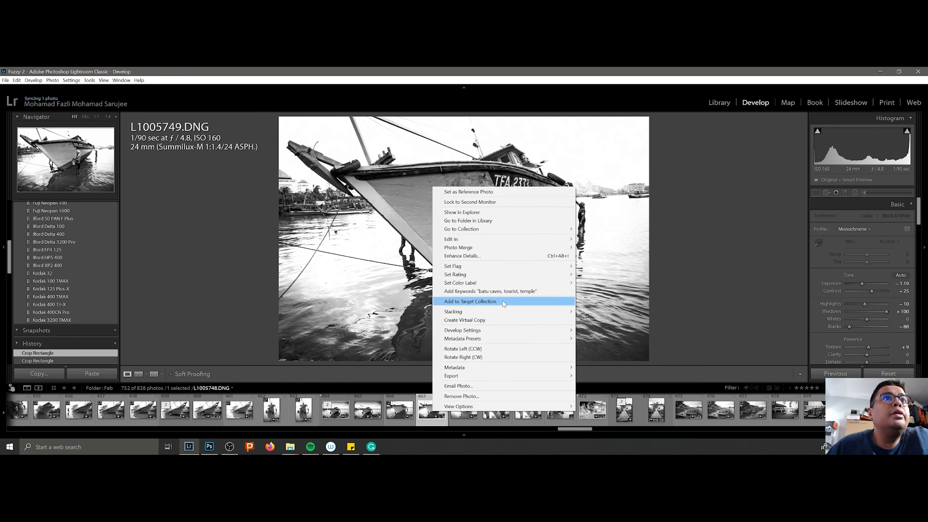
pyautogui.moveTo(519, 240)
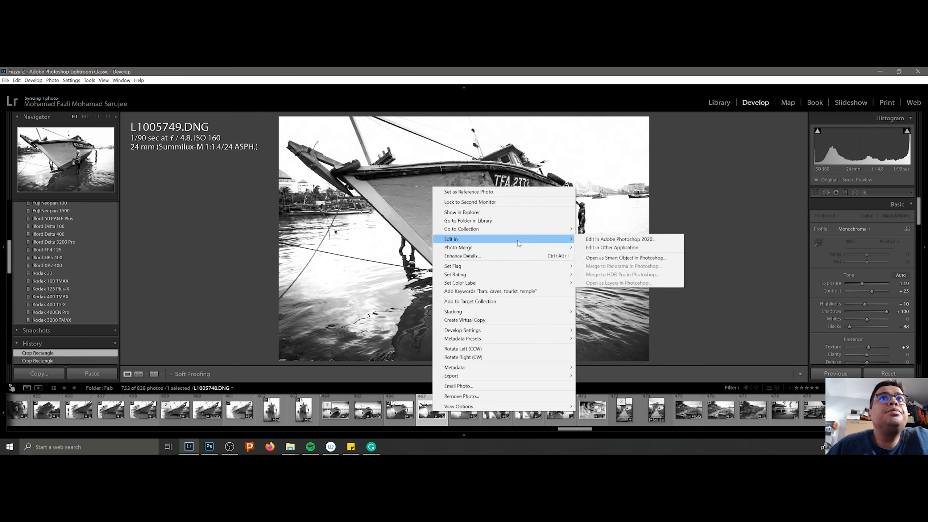
pyautogui.click(620, 258)
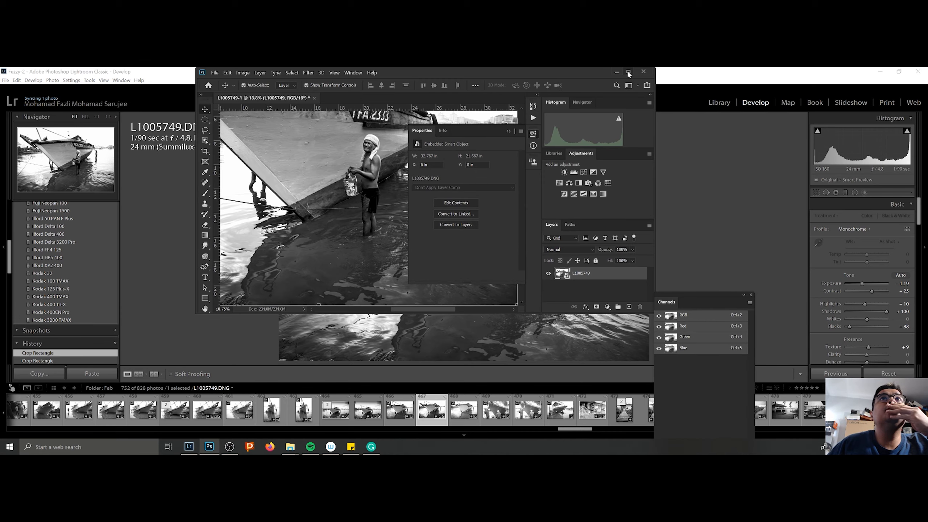
pyautogui.click(629, 73)
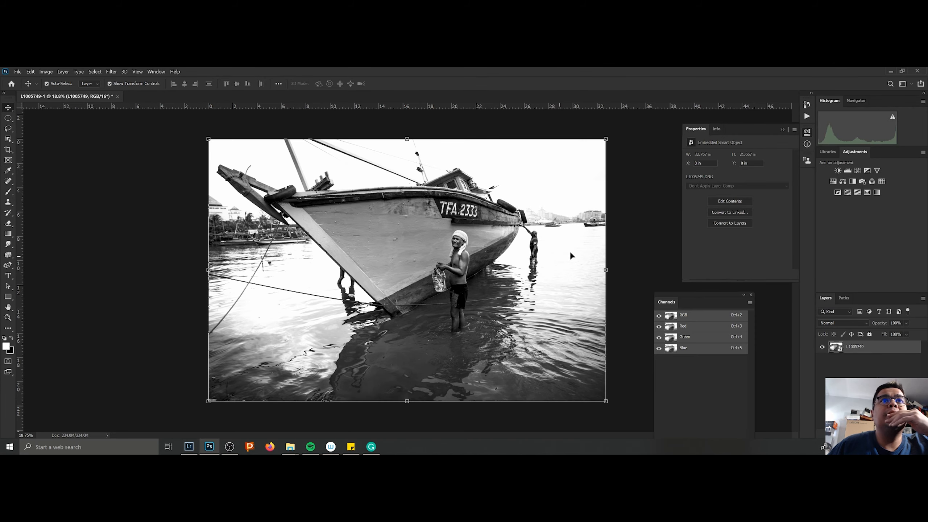
pyautogui.click(669, 236)
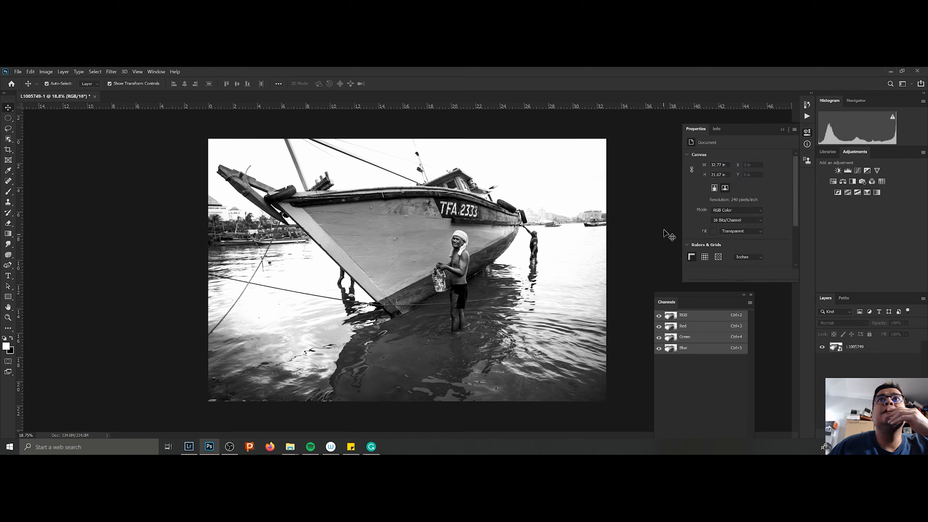
pyautogui.click(756, 214)
pyautogui.click(738, 223)
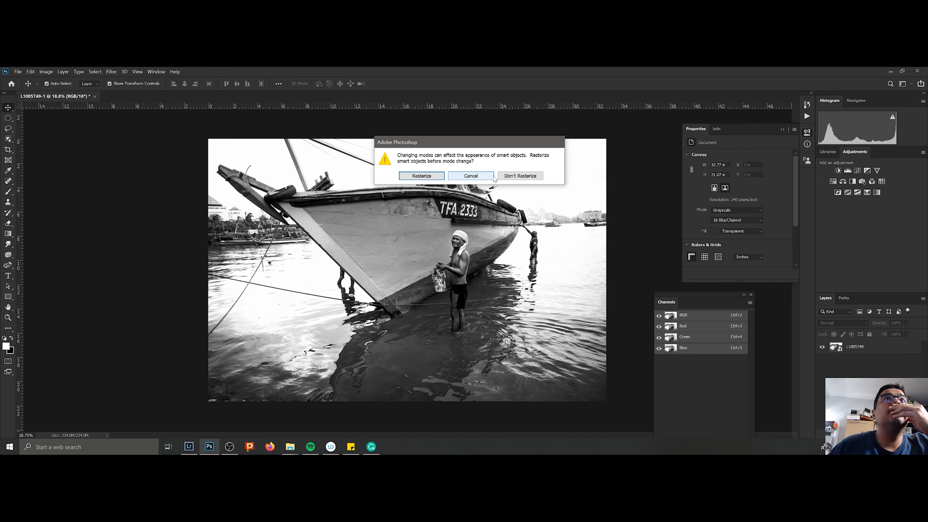
pyautogui.click(472, 177)
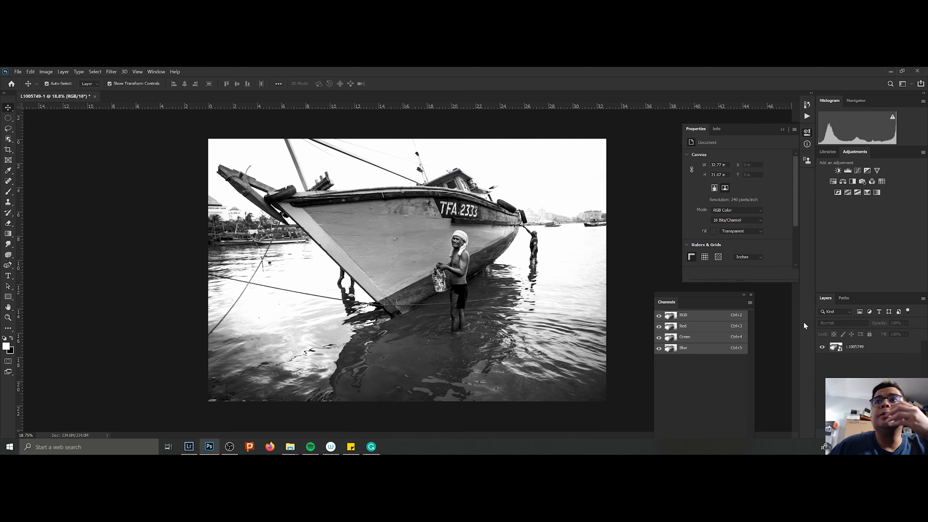
pyautogui.click(861, 349)
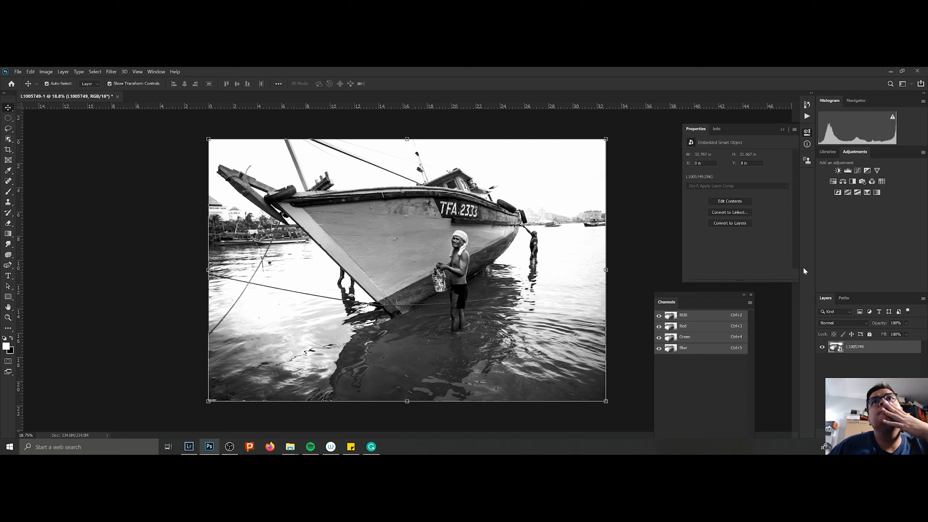
pyautogui.click(716, 128)
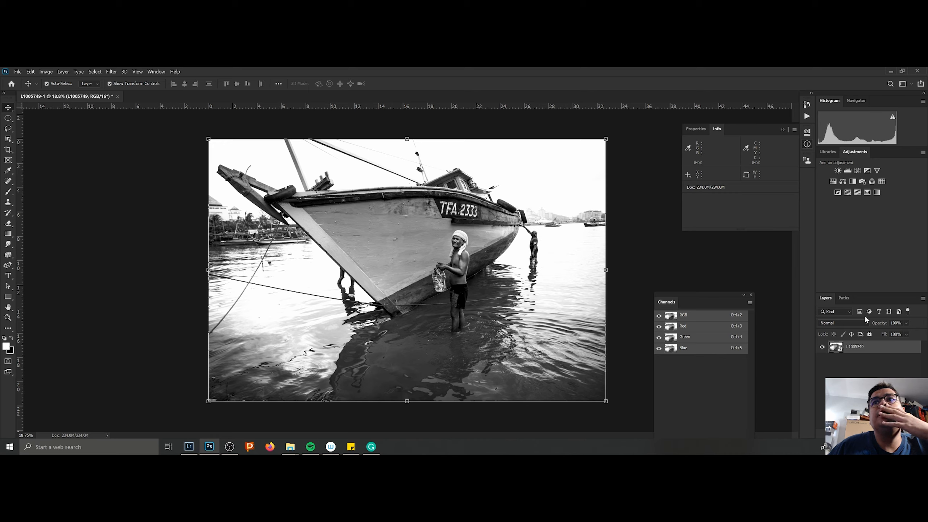
pyautogui.rightClick(863, 349)
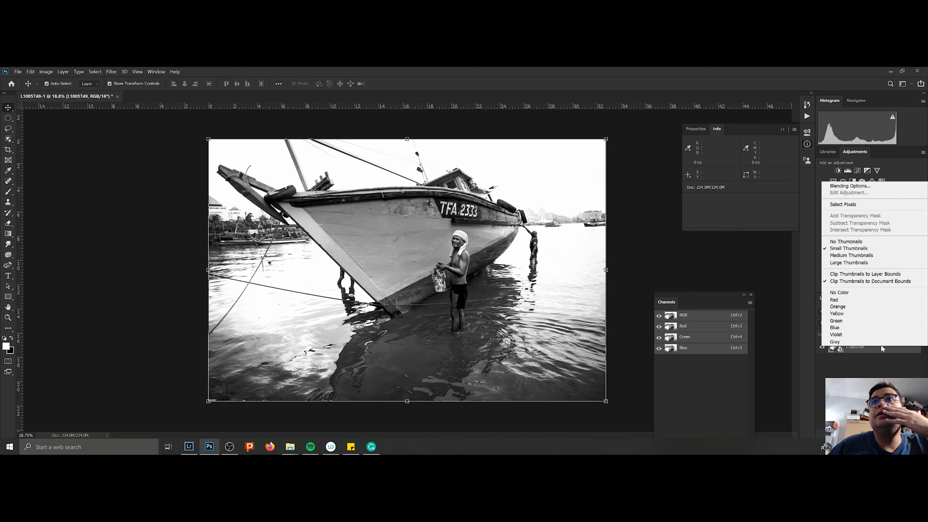
pyautogui.click(884, 360)
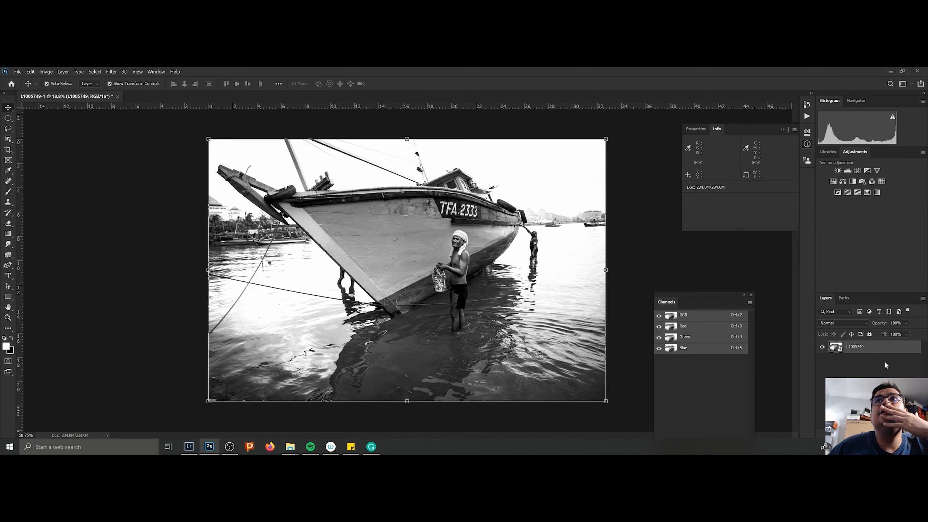
# Convert the document's color mode to Grayscale, rasterizing the smart object.
pyautogui.click(696, 129)
pyautogui.click(736, 214)
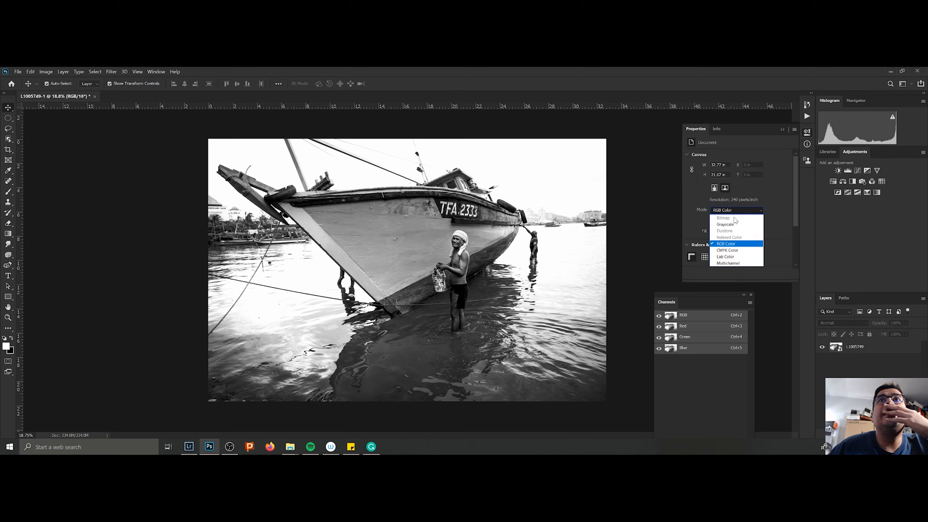
pyautogui.click(732, 224)
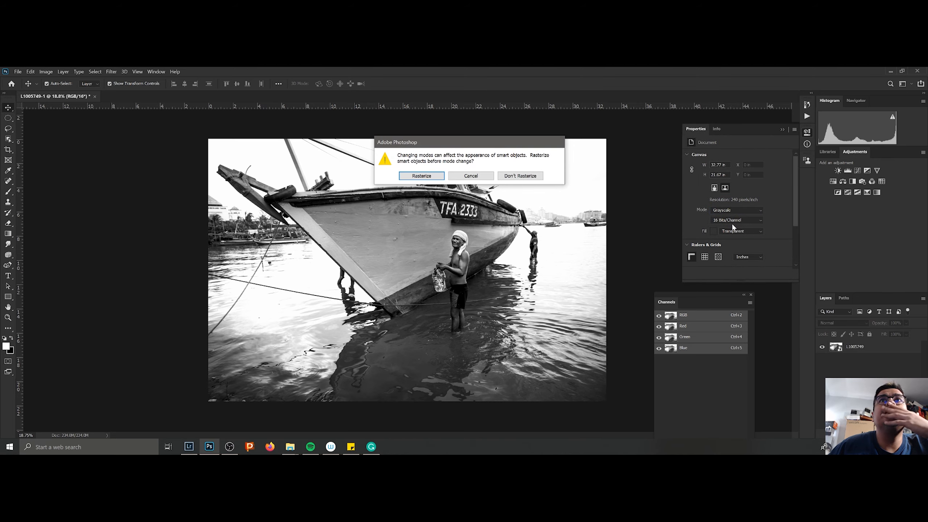
pyautogui.click(421, 177)
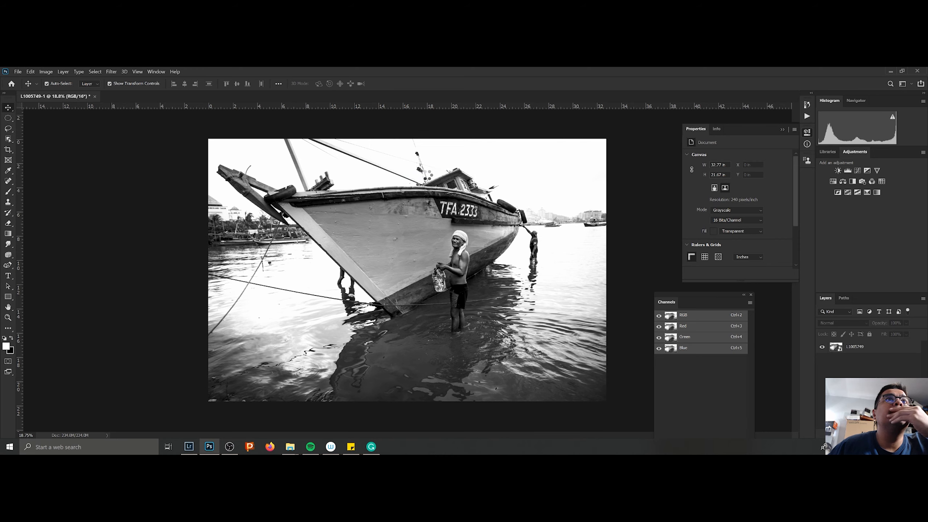
# Duplicate the L1005749 layer.
pyautogui.click(882, 349)
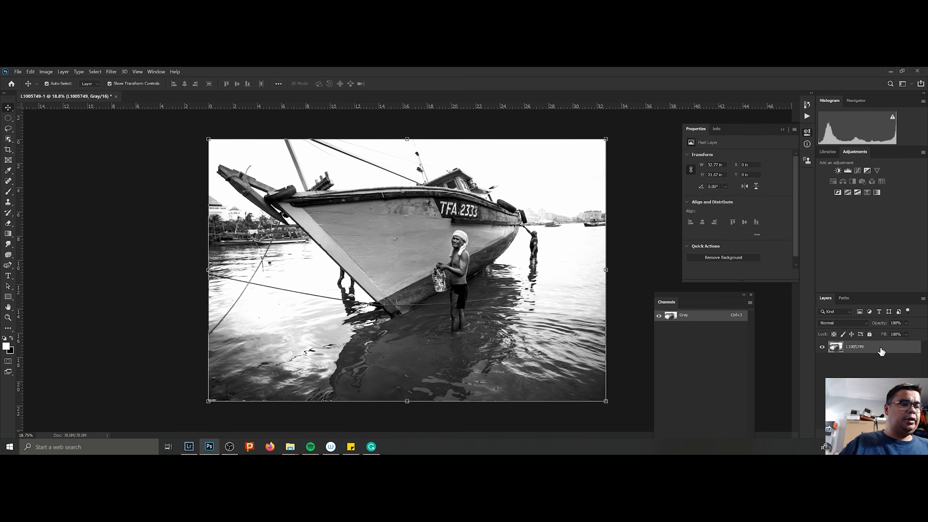
pyautogui.hotkey('ctrl', 'j')
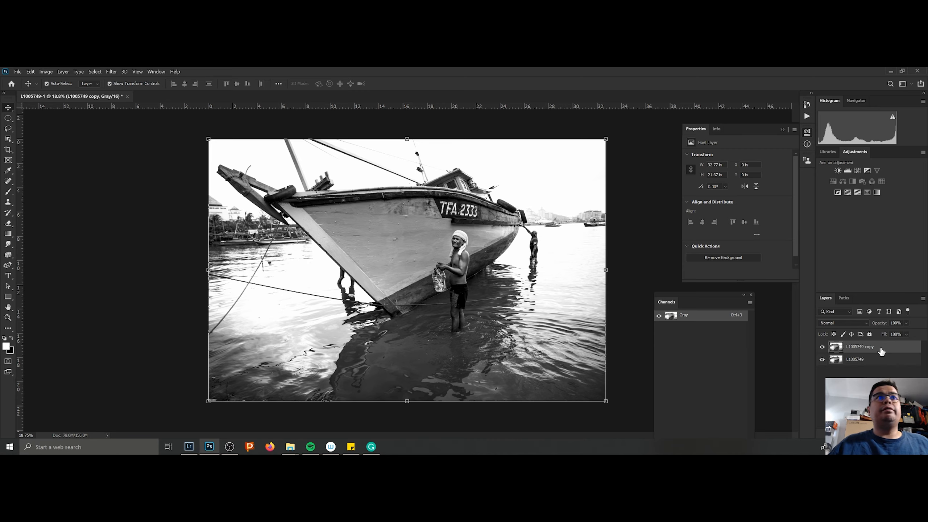
pyautogui.click(46, 83)
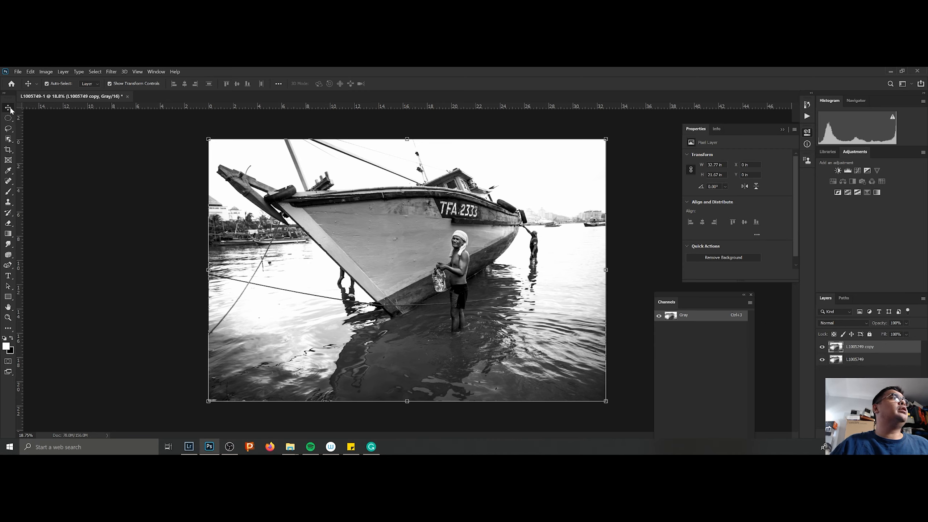
# Try the automatic Subject selection on the duplicated layer, check its outline around the man and boat, and deselect it.
pyautogui.scroll(3, 449, 243)
pyautogui.scroll(1, 464, 239)
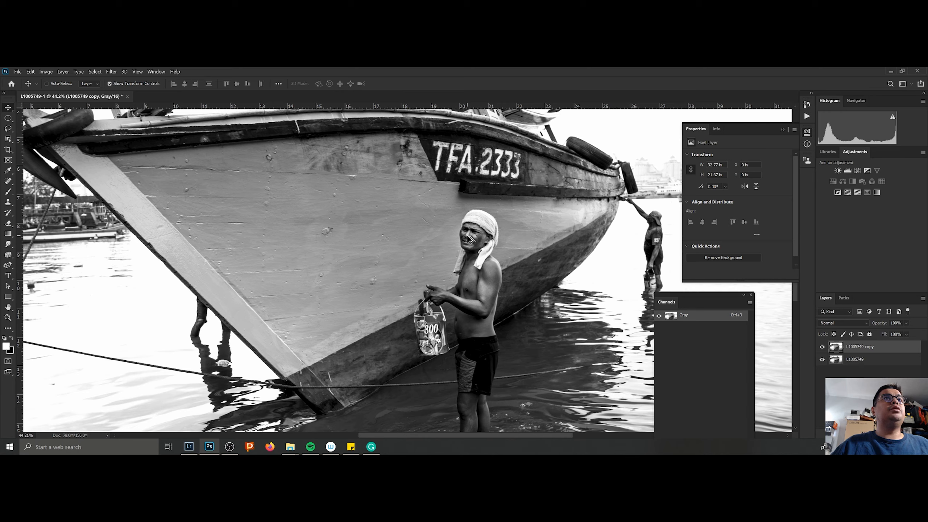
pyautogui.click(94, 72)
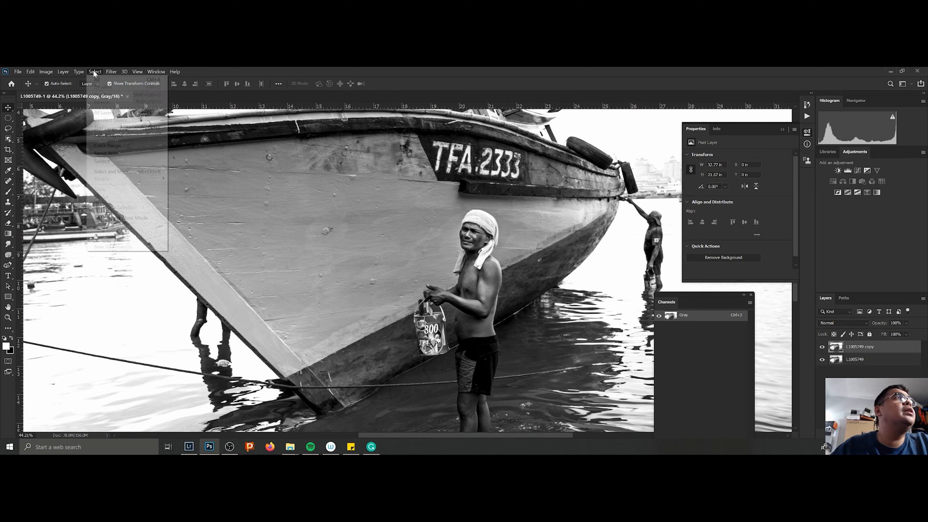
pyautogui.click(120, 162)
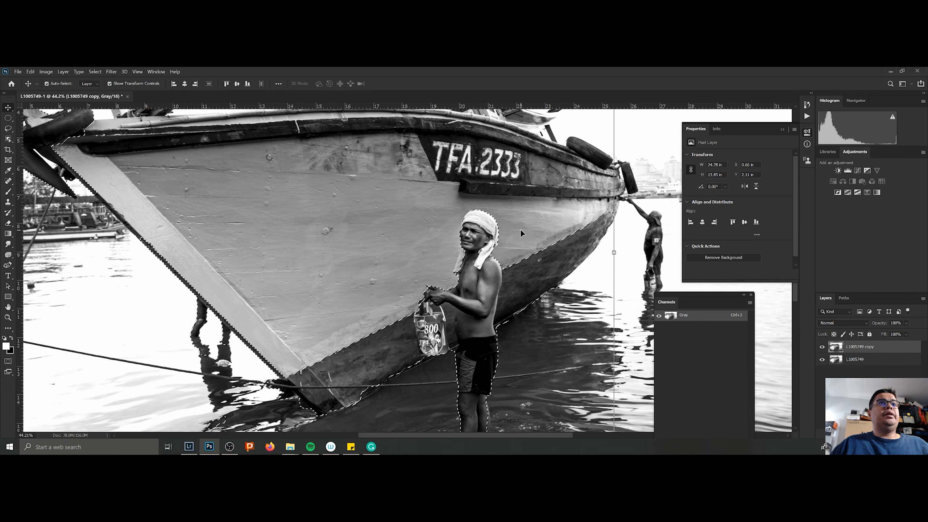
pyautogui.scroll(-2, 521, 230)
pyautogui.scroll(-3, 523, 234)
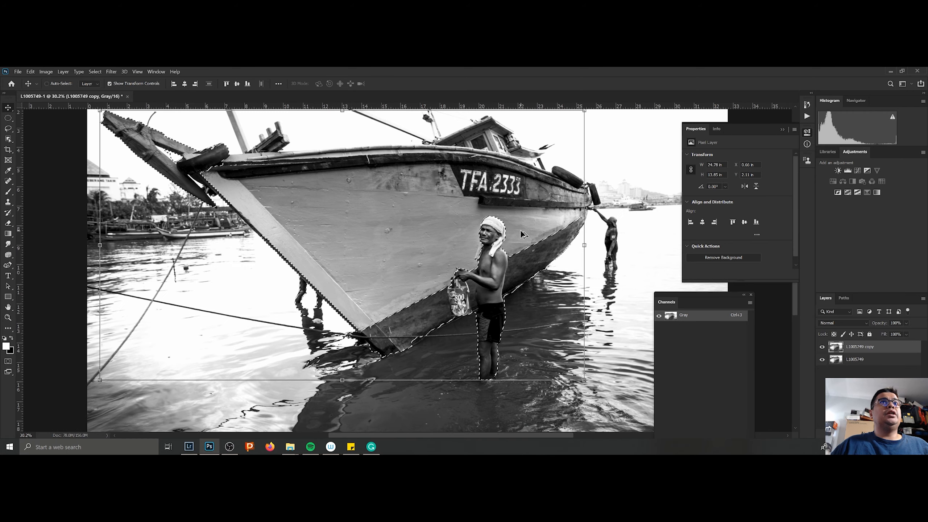
pyautogui.hotkey('ctrl', 'd')
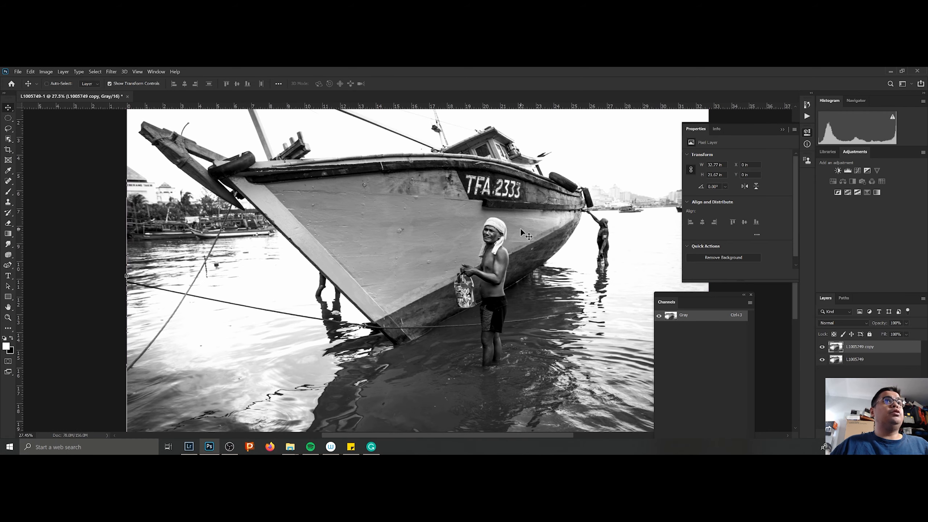
pyautogui.click(96, 72)
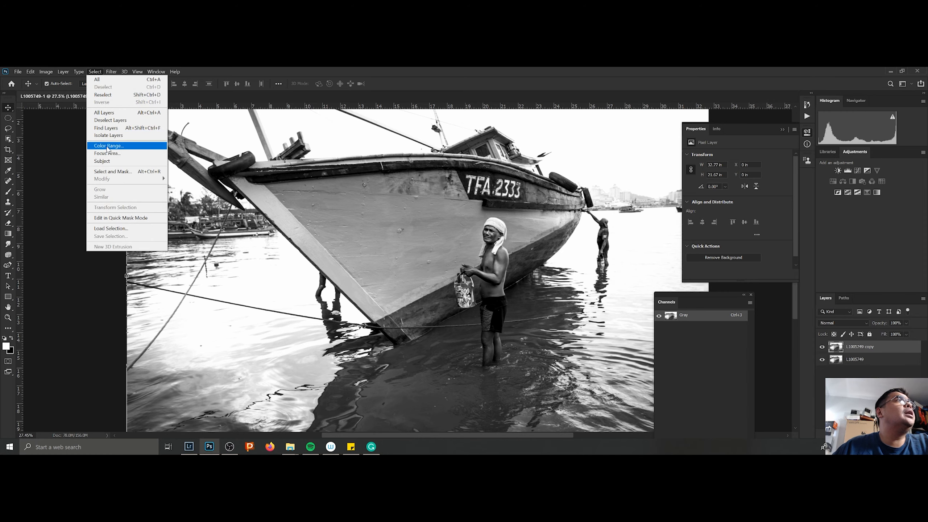
pyautogui.click(122, 172)
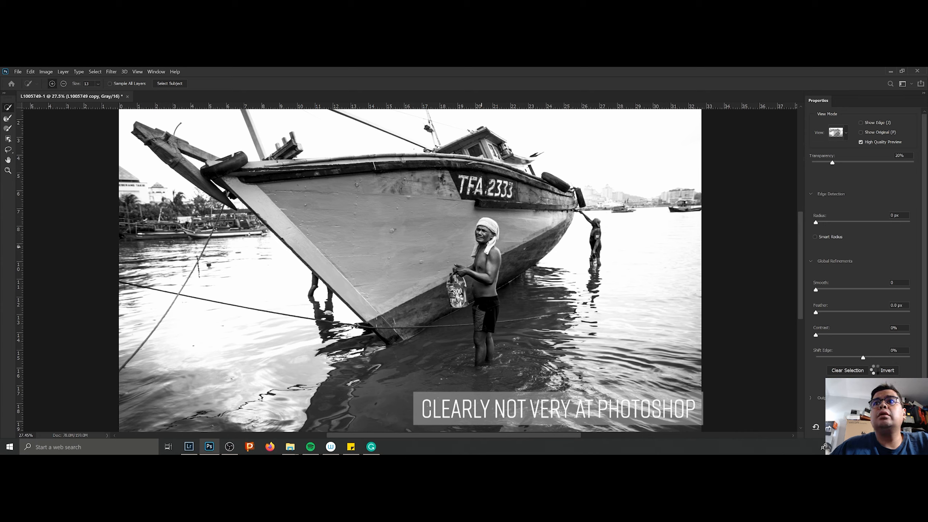
pyautogui.click(847, 370)
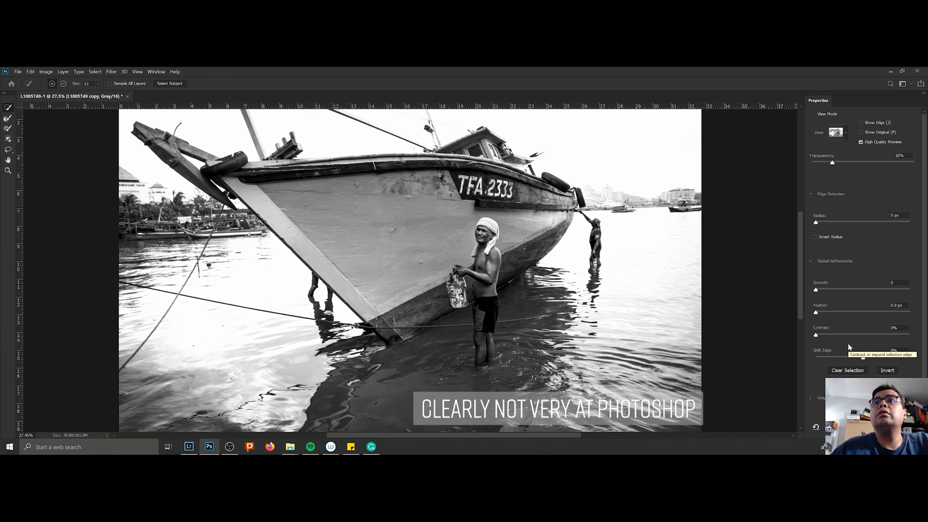
pyautogui.press('Escape')
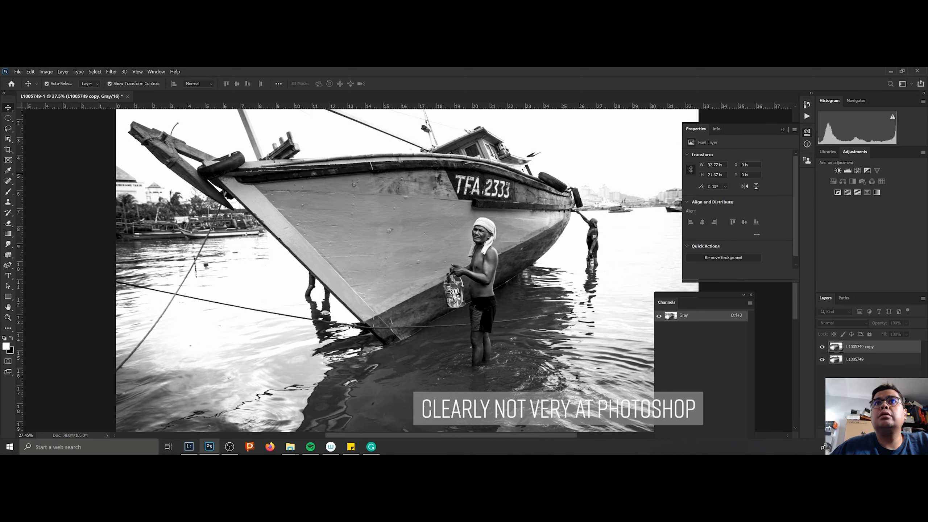
pyautogui.click(8, 131)
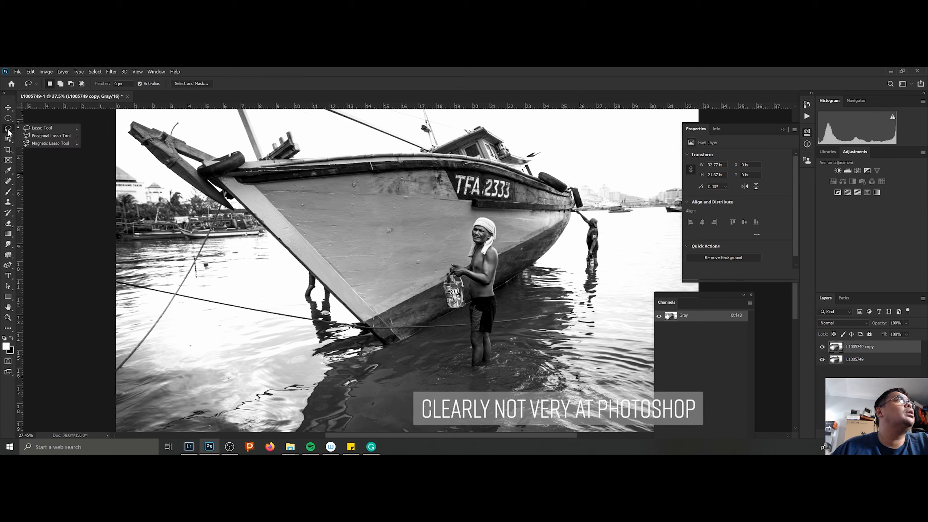
pyautogui.click(9, 183)
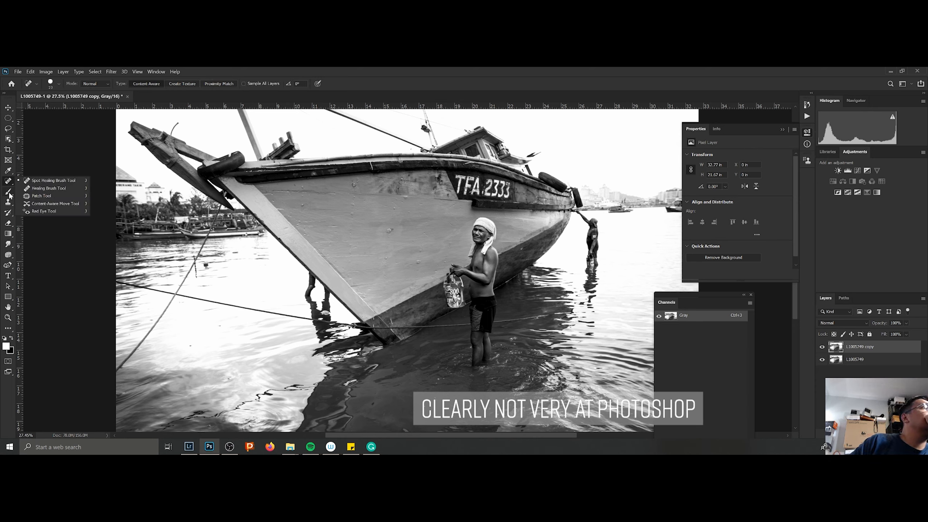
pyautogui.click(9, 224)
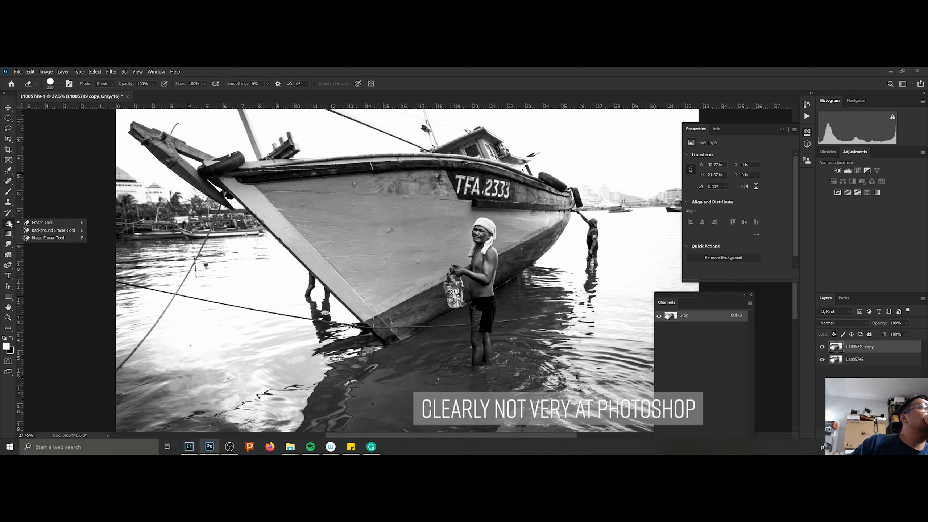
pyautogui.click(9, 203)
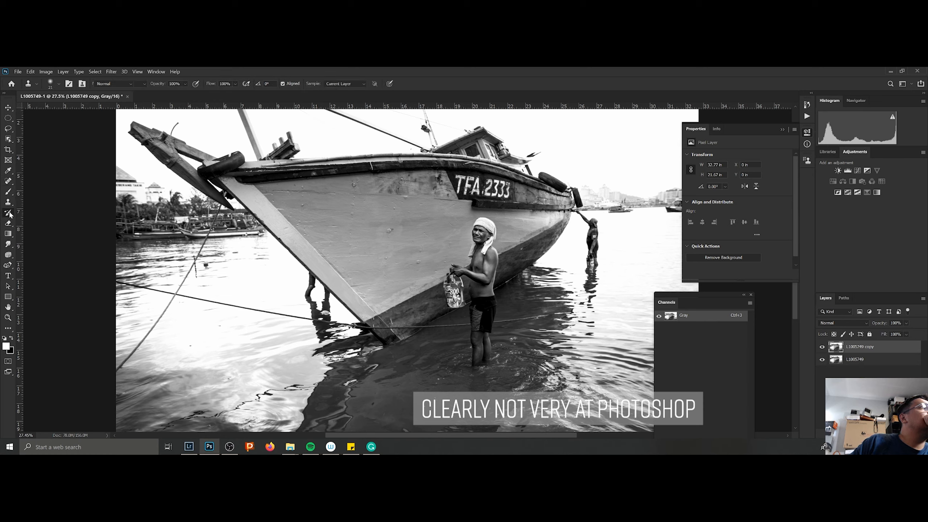
pyautogui.click(9, 212)
pyautogui.click(9, 183)
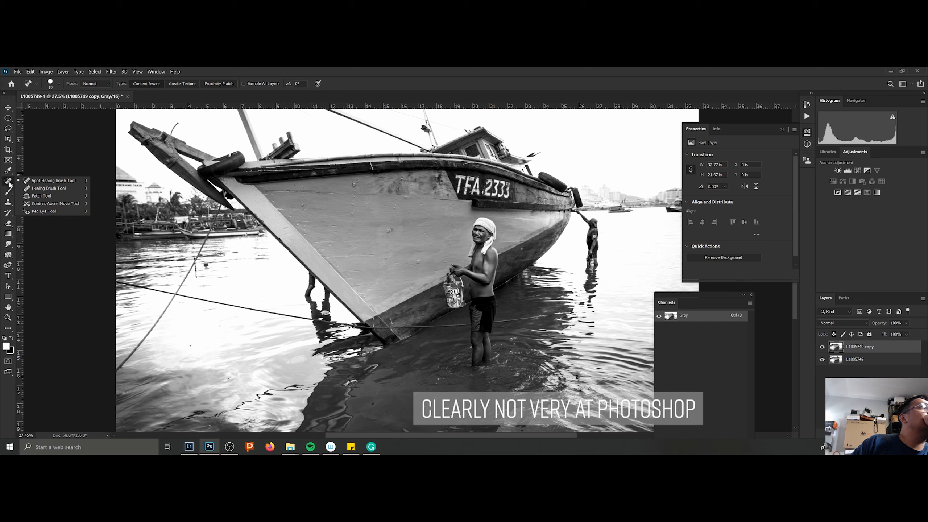
pyautogui.click(9, 130)
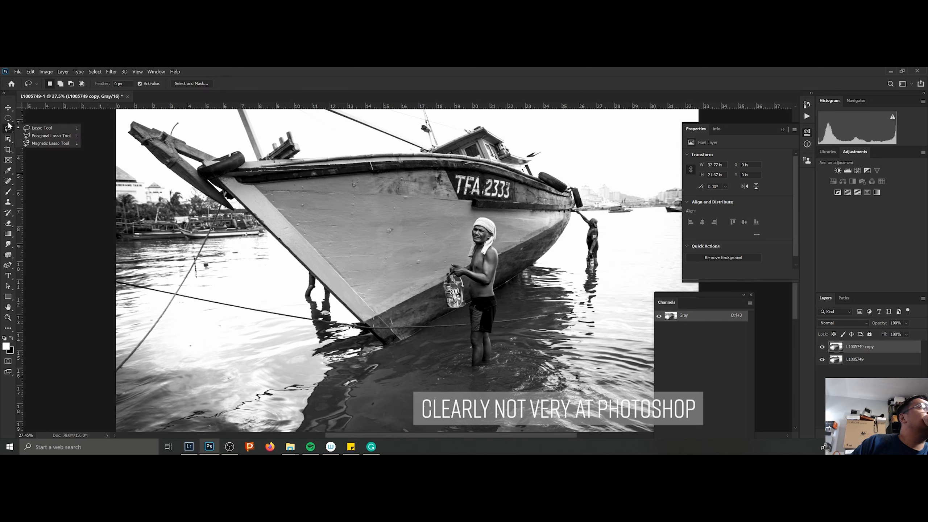
pyautogui.click(8, 120)
# Select the man standing in front of the boat using the Object Selection tool in Rectangle mode.
pyautogui.click(10, 141)
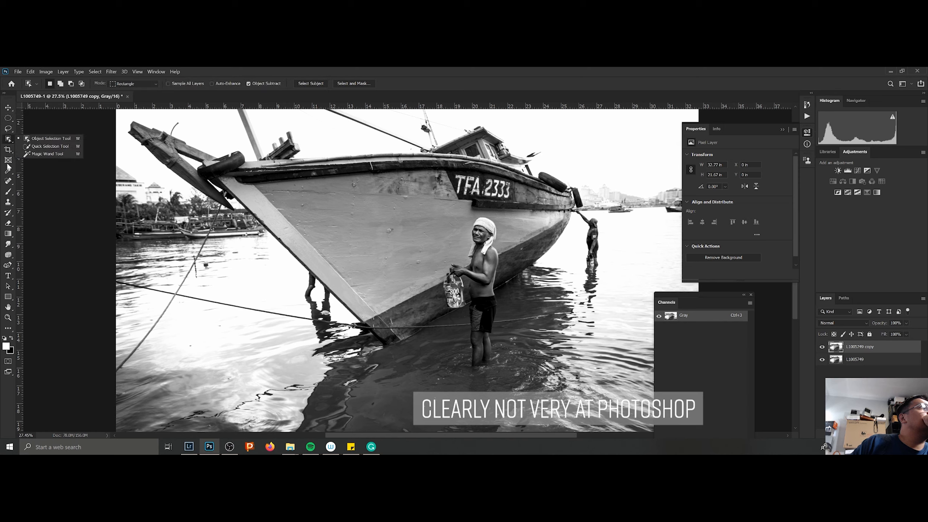
pyautogui.click(48, 136)
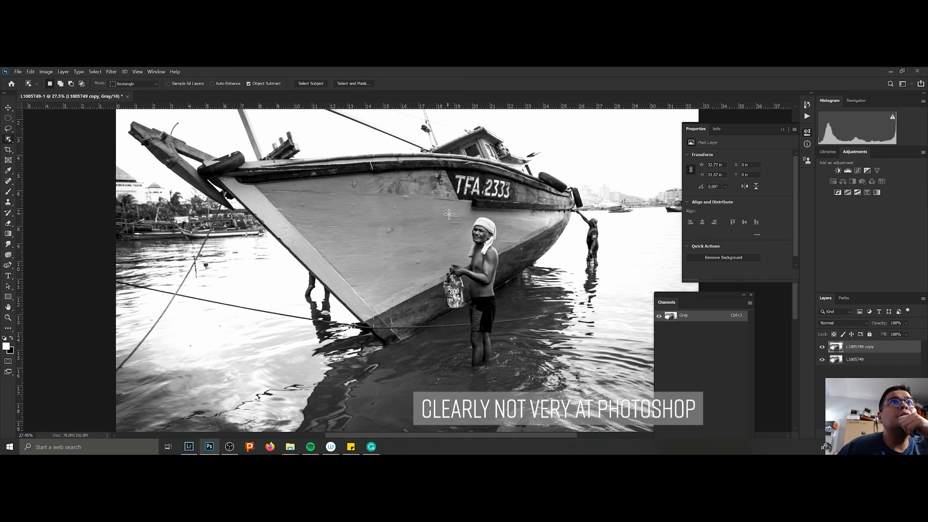
pyautogui.moveTo(447, 214); pyautogui.dragTo(503, 375)
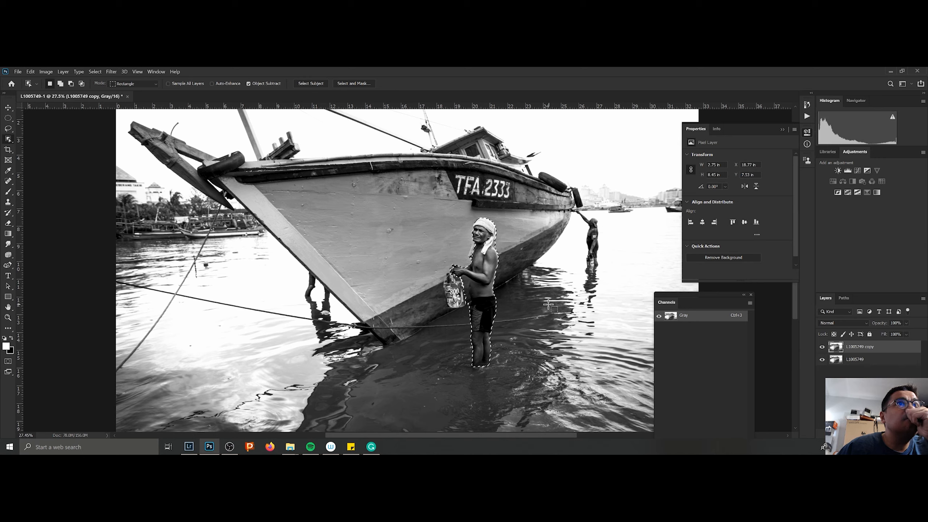
pyautogui.moveTo(437, 213); pyautogui.dragTo(511, 373)
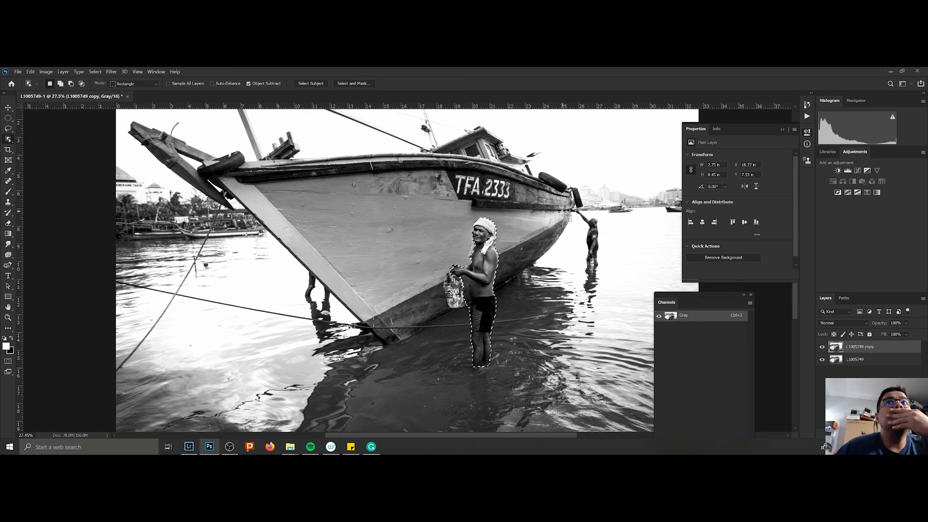
# Try Remove Background on the duplicated layer, check the cutout with the original layer hidden, and undo the removal.
pyautogui.click(721, 257)
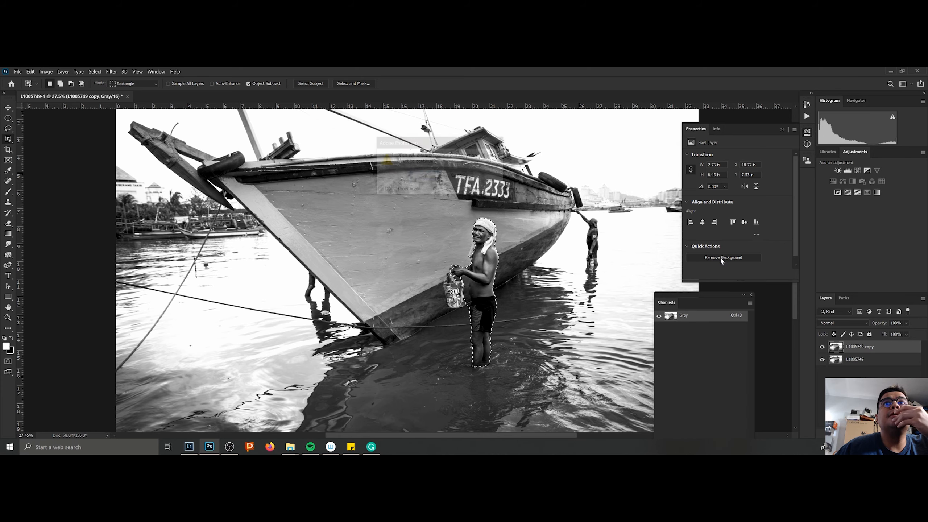
pyautogui.click(436, 178)
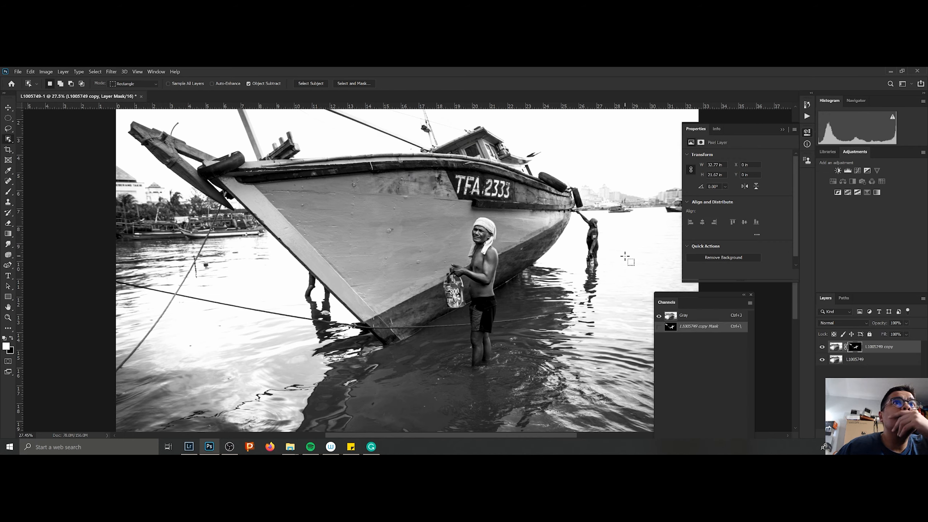
pyautogui.click(823, 360)
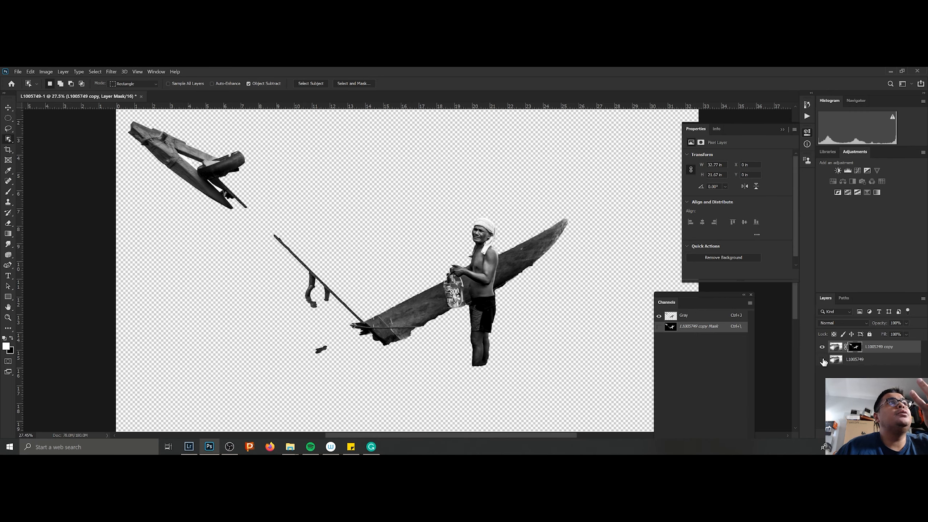
pyautogui.click(823, 360)
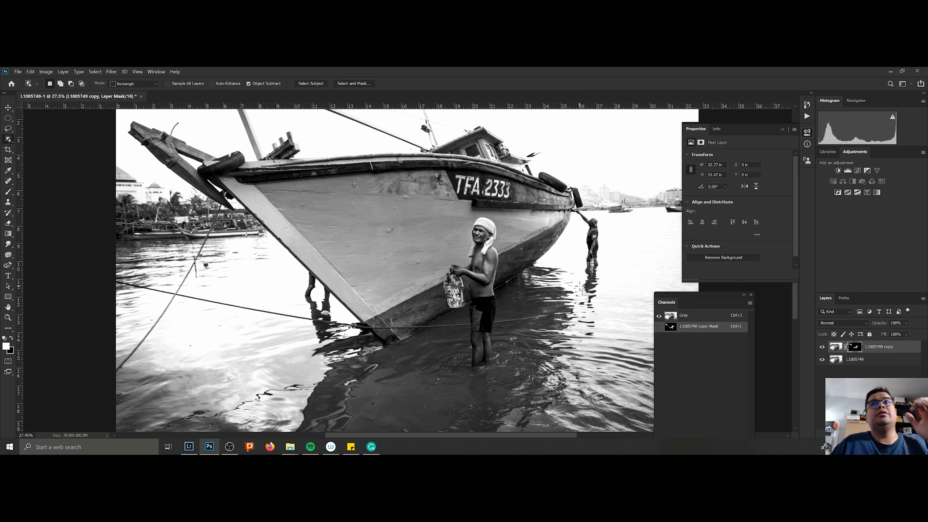
pyautogui.hotkey('ctrl', 'z')
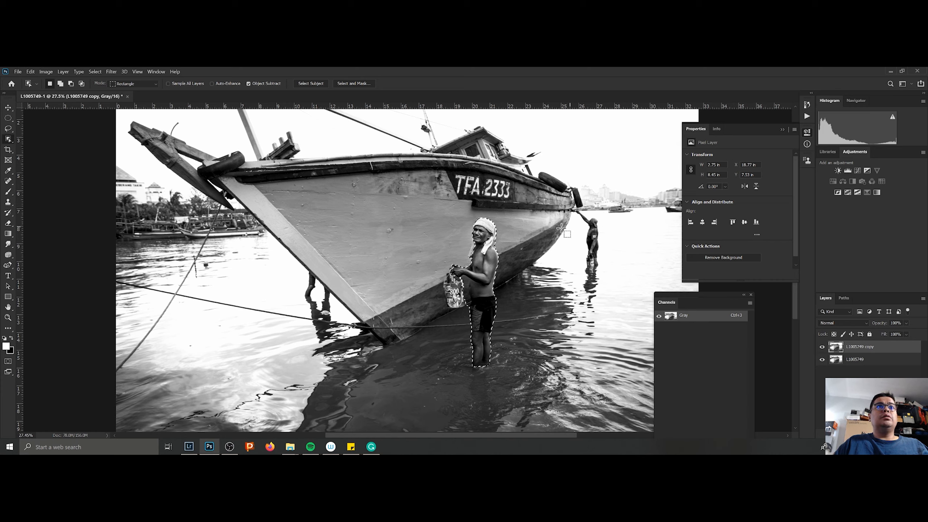
# Try moving the selected man to the open water beside the boat, deselect, and undo both changes.
pyautogui.press('v')
pyautogui.moveTo(493, 261); pyautogui.dragTo(644, 255)
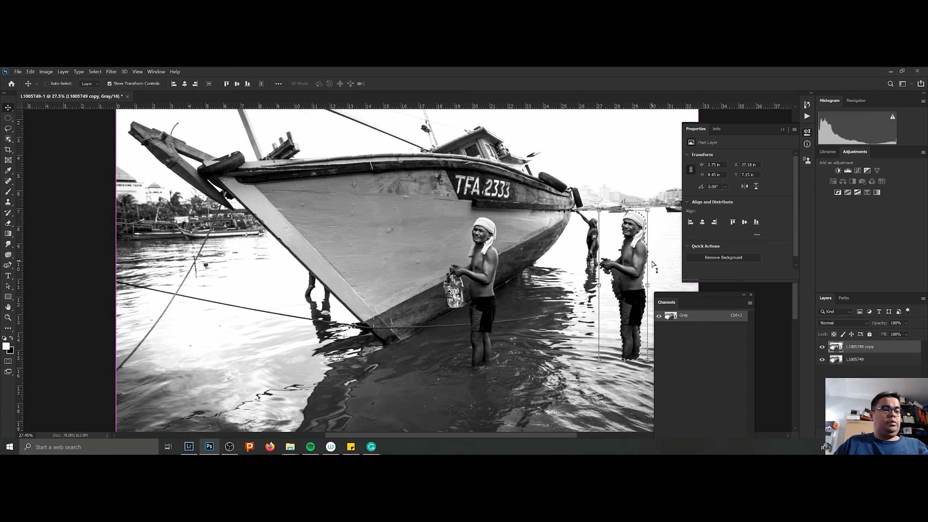
pyautogui.hotkey('ctrl', 'd')
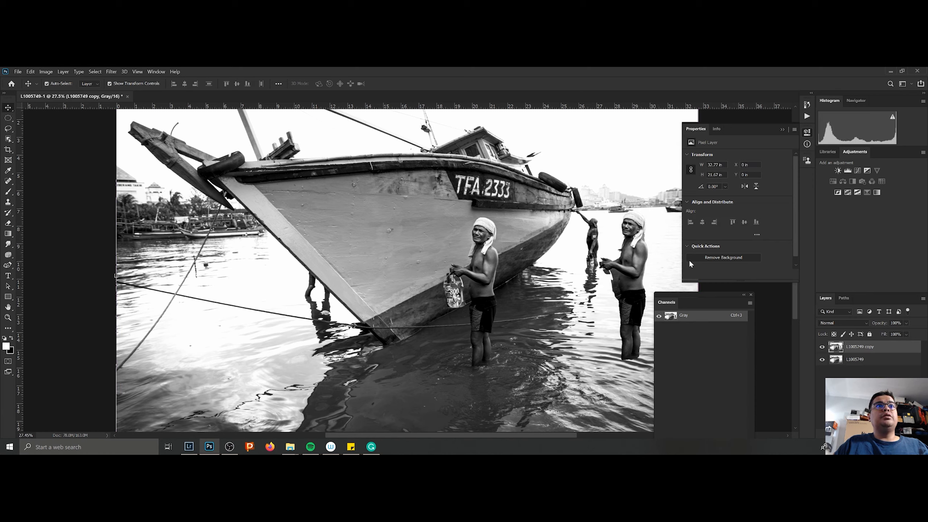
pyautogui.hotkey('ctrl', 'z')
pyautogui.hotkey('ctrl', 'z')
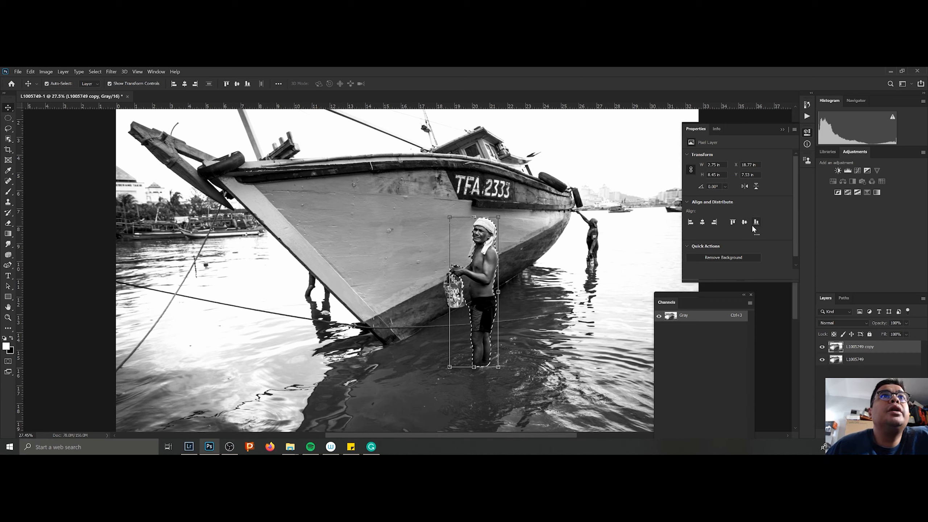
# Try adding the duplicated layer's transparency mask to the man's selection and undo it.
pyautogui.rightClick(836, 346)
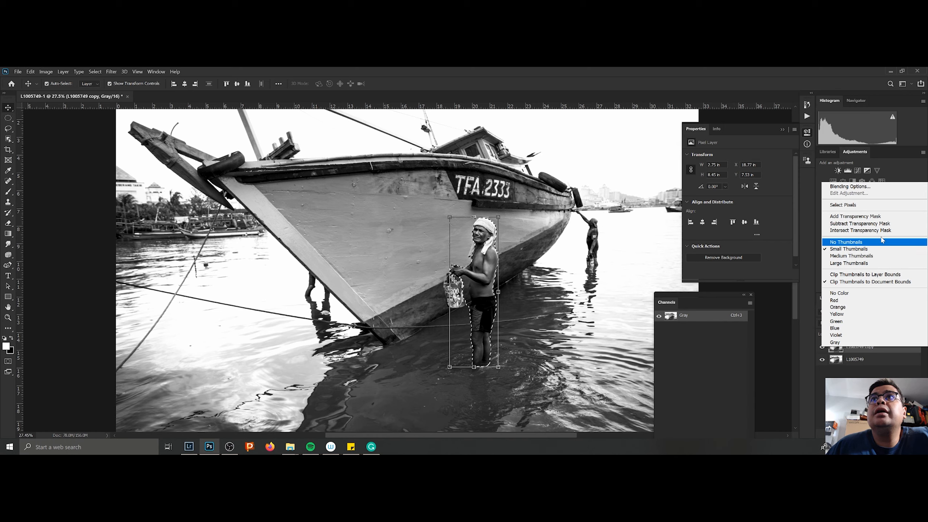
pyautogui.click(885, 217)
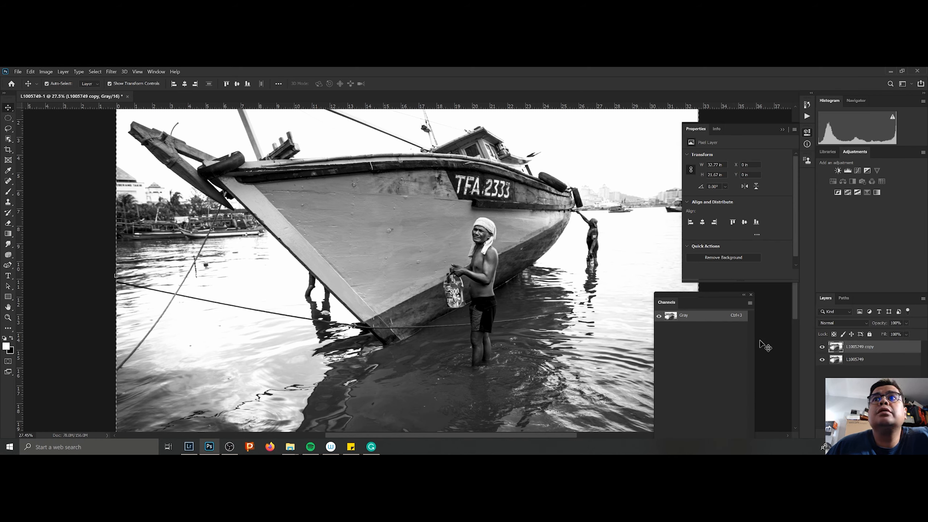
pyautogui.hotkey('ctrl', 'z')
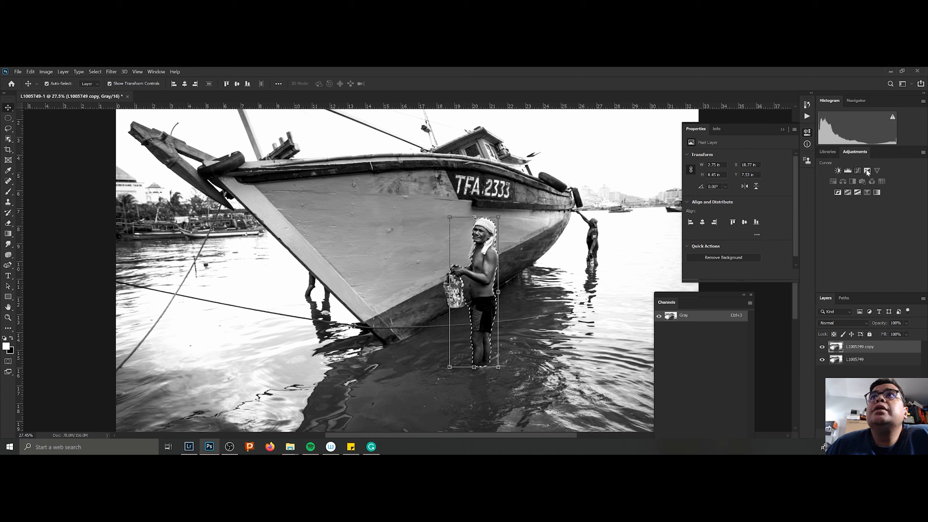
# Add a Levels adjustment masked to the selected man with input levels of 20 black, 1.76 midtone and 255 white.
pyautogui.click(846, 171)
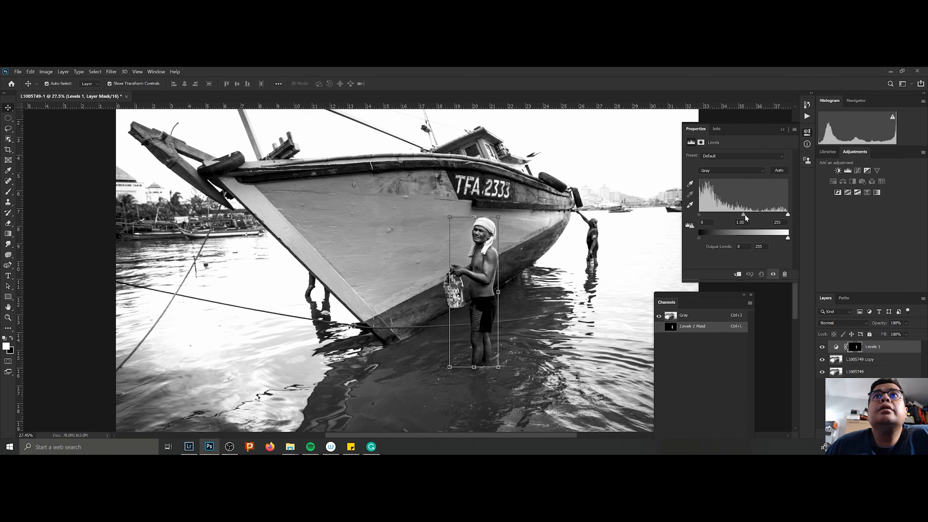
pyautogui.moveTo(732, 217)
pyautogui.mouseDown()
pyautogui.moveTo(707, 216)
pyautogui.moveTo(746, 213)
pyautogui.moveTo(733, 216)
pyautogui.mouseUp()
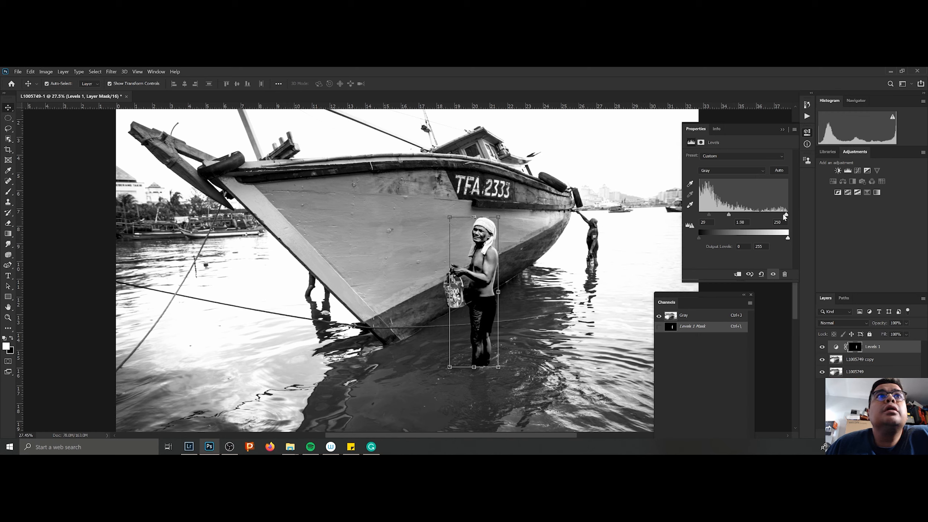
pyautogui.moveTo(783, 216); pyautogui.dragTo(806, 217)
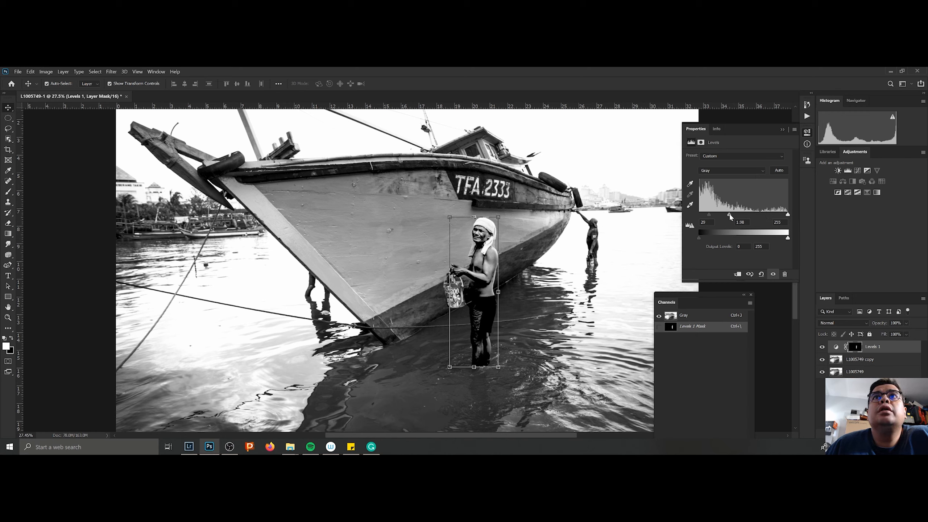
pyautogui.moveTo(731, 215); pyautogui.dragTo(739, 215)
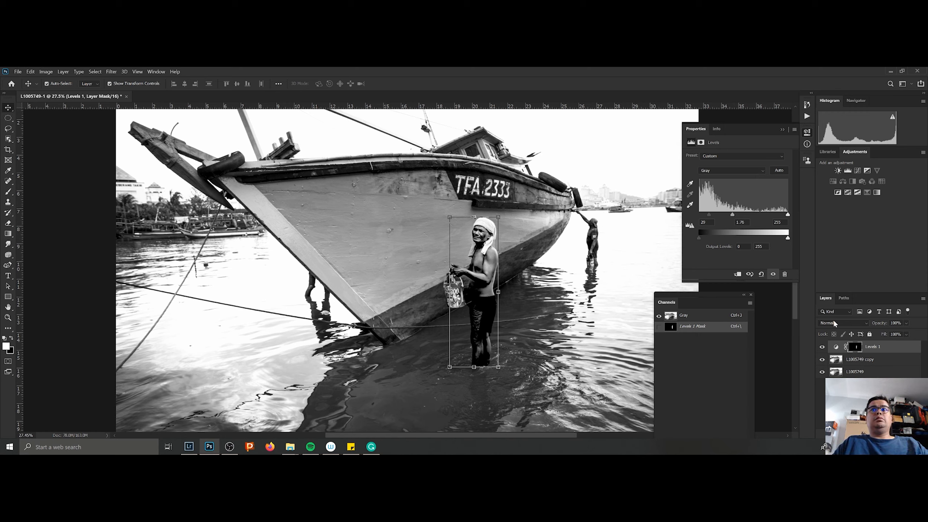
# Reduce the midtone input level of the man's Levels adjustment to 1.40.
pyautogui.click(860, 361)
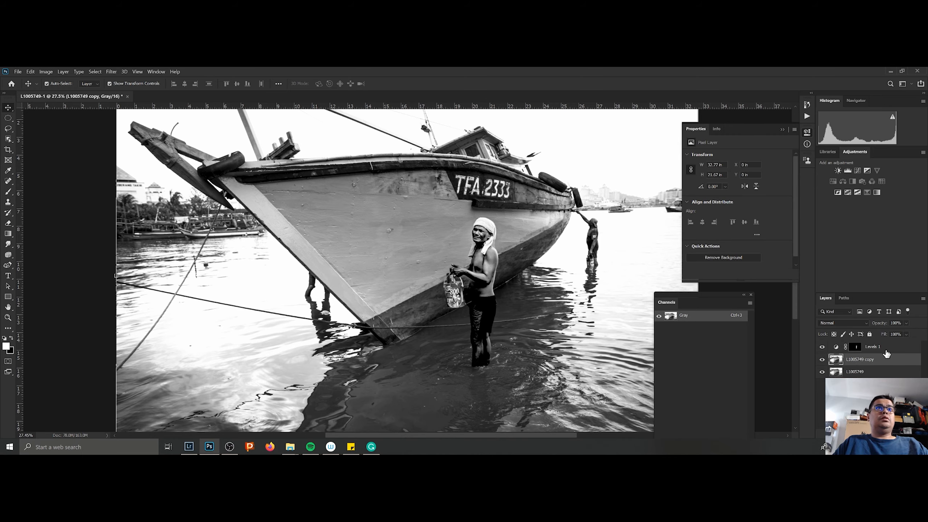
pyautogui.hotkey('ctrl', '-')
pyautogui.hotkey('ctrl', '-')
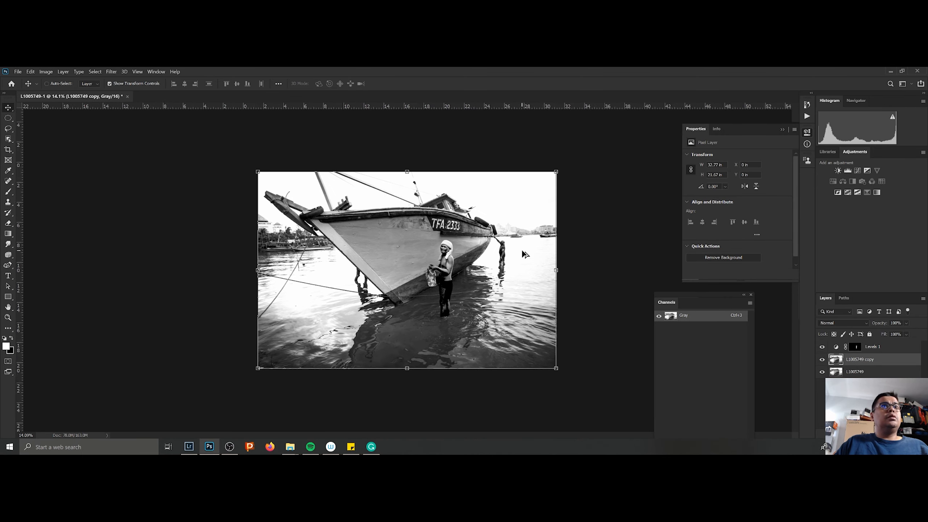
pyautogui.hotkey('ctrl', '0')
pyautogui.scroll(5, 526, 255)
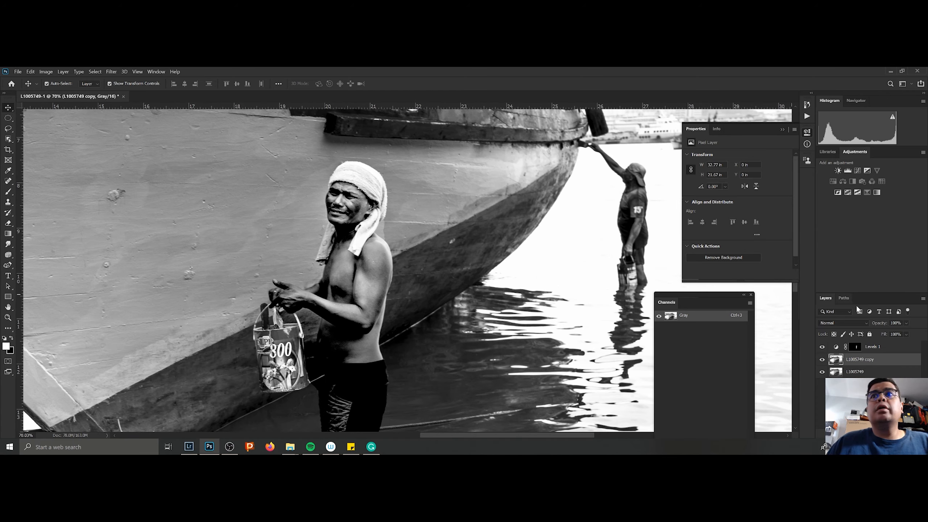
pyautogui.click(885, 348)
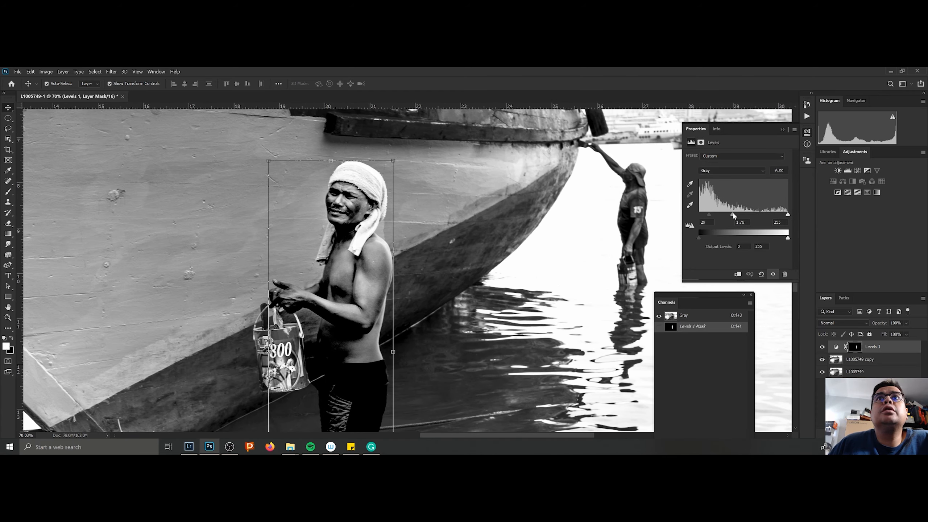
pyautogui.moveTo(738, 215); pyautogui.dragTo(742, 216)
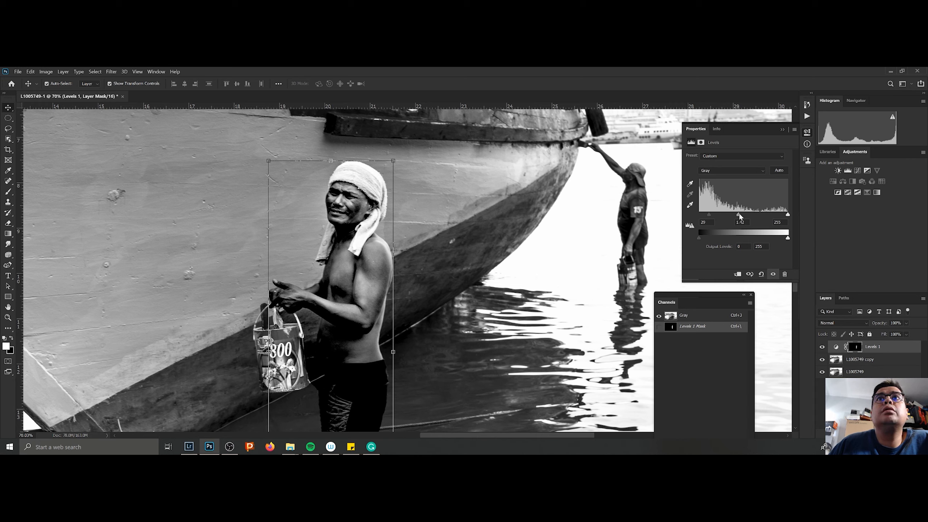
pyautogui.moveTo(740, 215)
pyautogui.mouseDown()
pyautogui.moveTo(749, 217)
pyautogui.moveTo(738, 217)
pyautogui.mouseUp()
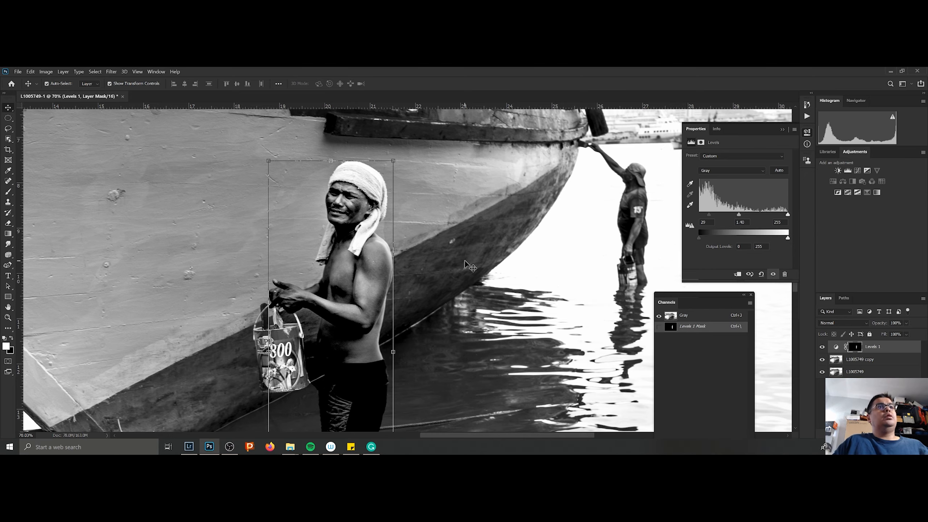
# Compare the whole photo with the man's Levels adjustment hidden and shown.
pyautogui.hotkey('ctrl', '0')
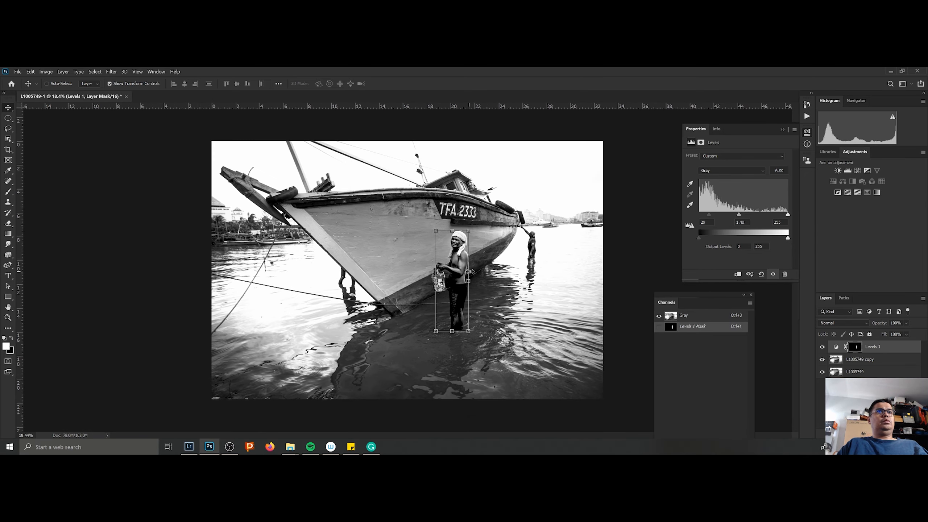
pyautogui.click(880, 362)
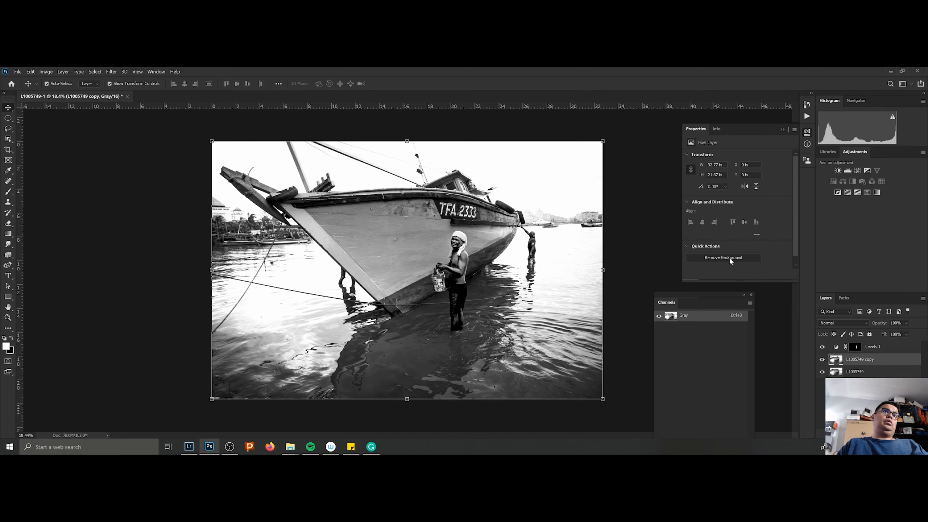
pyautogui.click(823, 347)
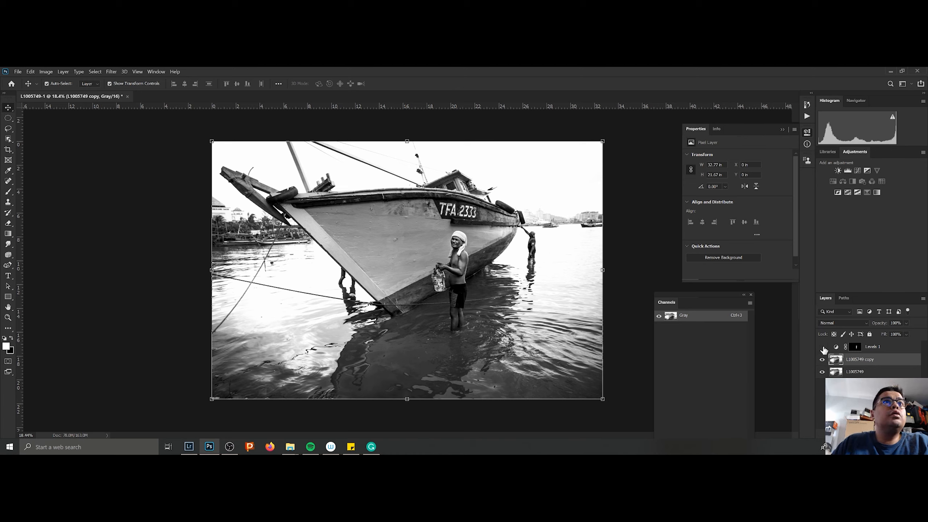
pyautogui.click(823, 348)
pyautogui.click(823, 347)
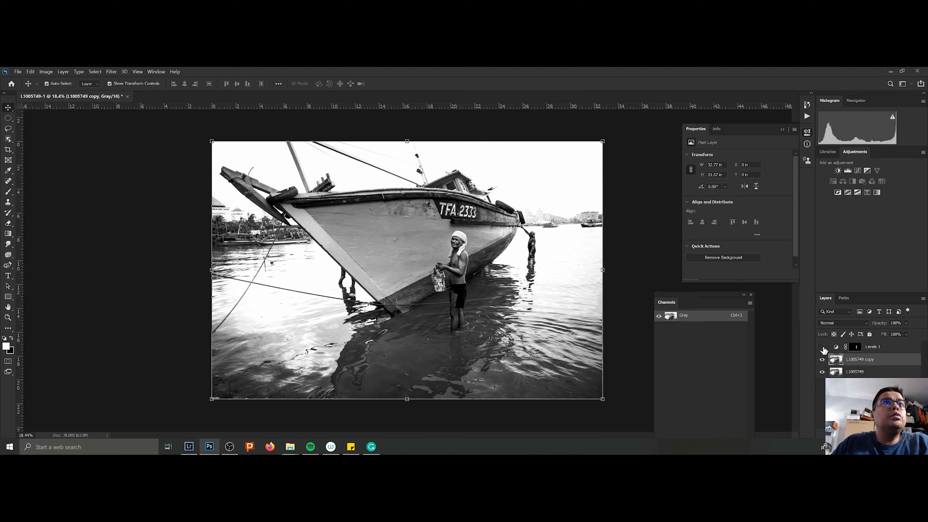
pyautogui.click(822, 347)
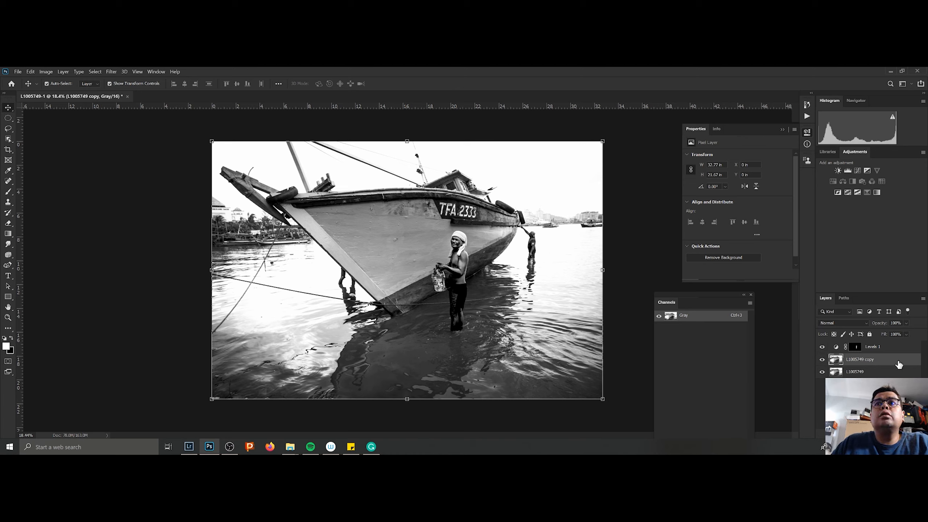
# Try midtone input levels of 1.22 and 1.48 on the man's Levels adjustment, comparing the photo with the adjustment hidden and shown.
pyautogui.click(855, 347)
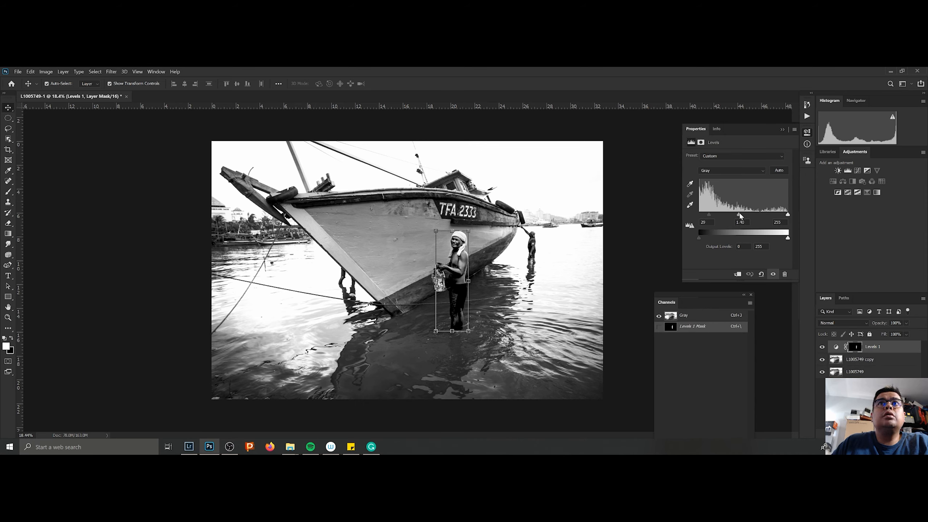
pyautogui.moveTo(740, 214); pyautogui.dragTo(744, 215)
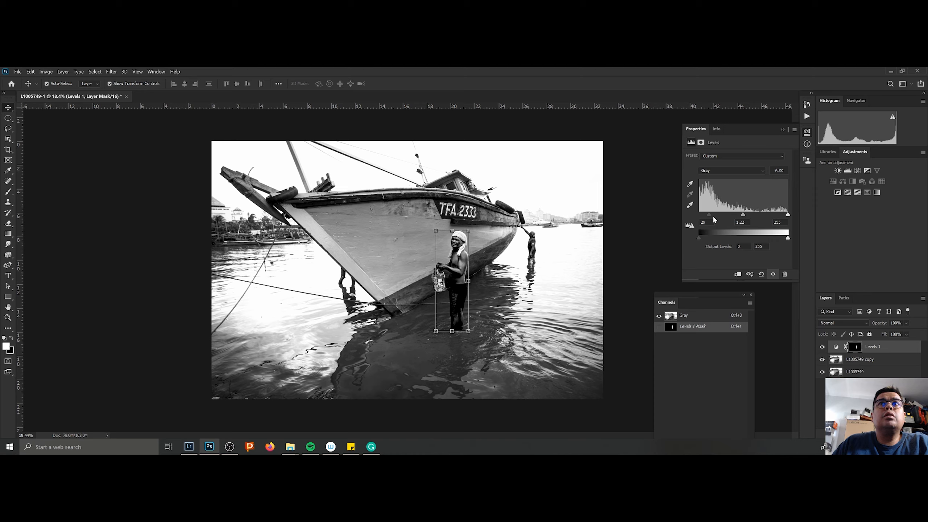
pyautogui.click(822, 347)
pyautogui.click(822, 346)
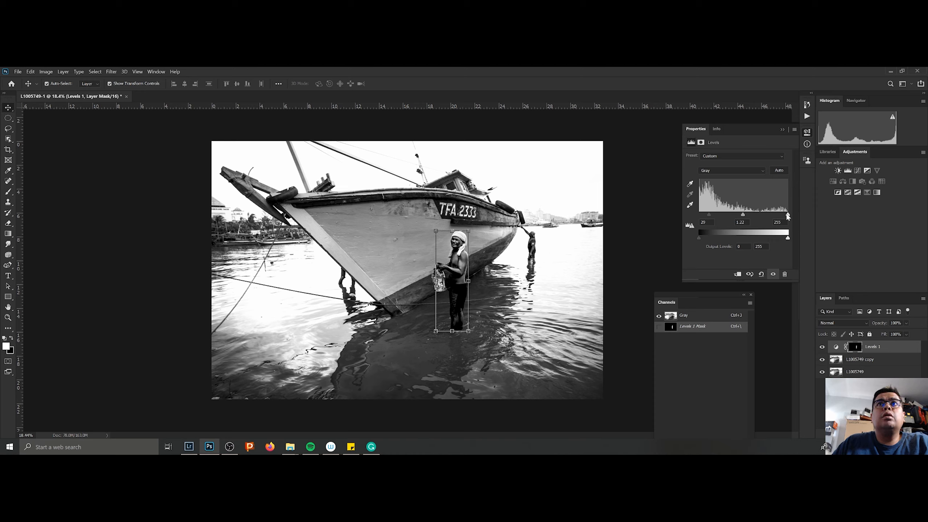
pyautogui.moveTo(743, 214); pyautogui.dragTo(738, 215)
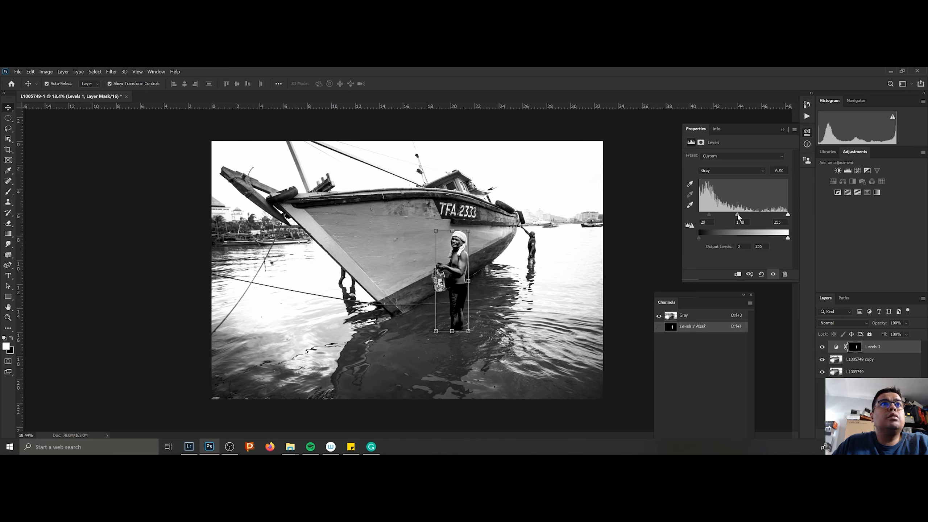
# Delete the man's Levels adjustment layer and turn on the CMYK proof preview.
pyautogui.click(836, 347)
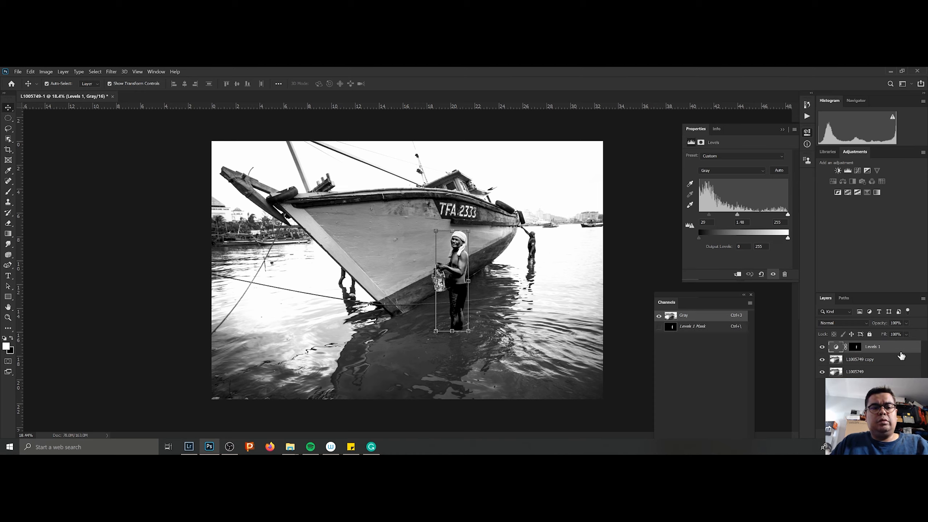
pyautogui.press('Delete')
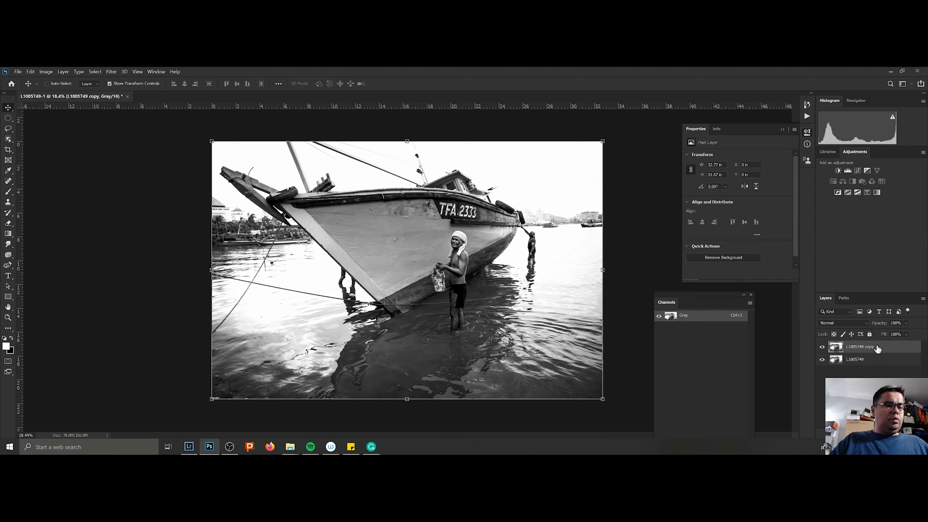
pyautogui.hotkey('ctrl', 'y')
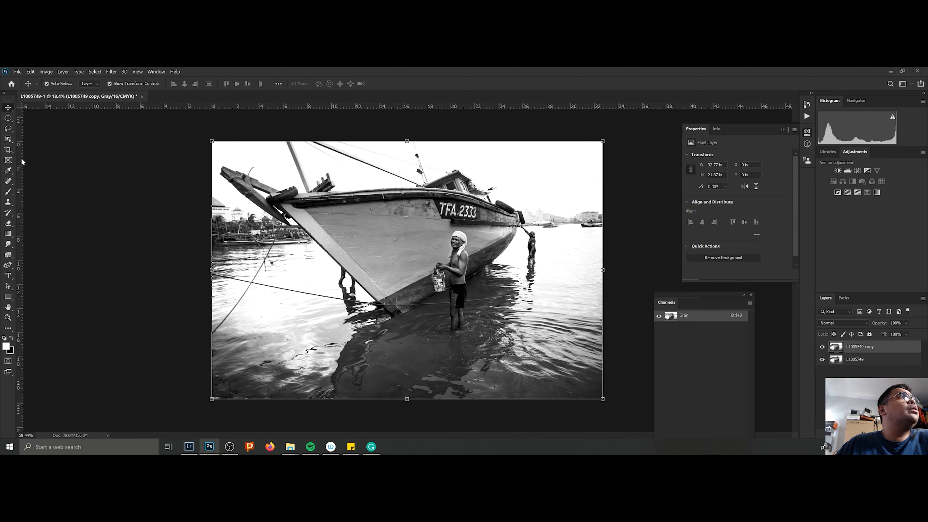
# Select the man standing beside the boat with the Object Selection tool in Rectangle mode.
pyautogui.click(8, 160)
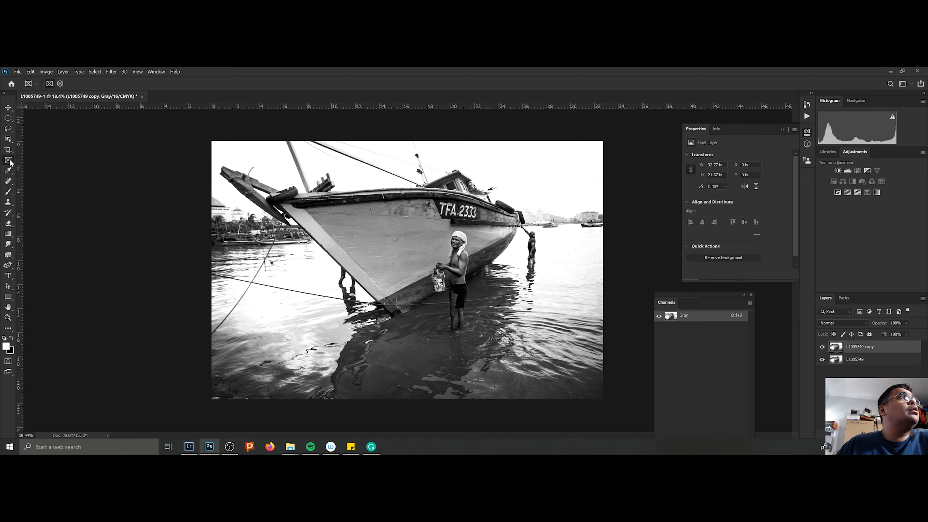
pyautogui.click(8, 140)
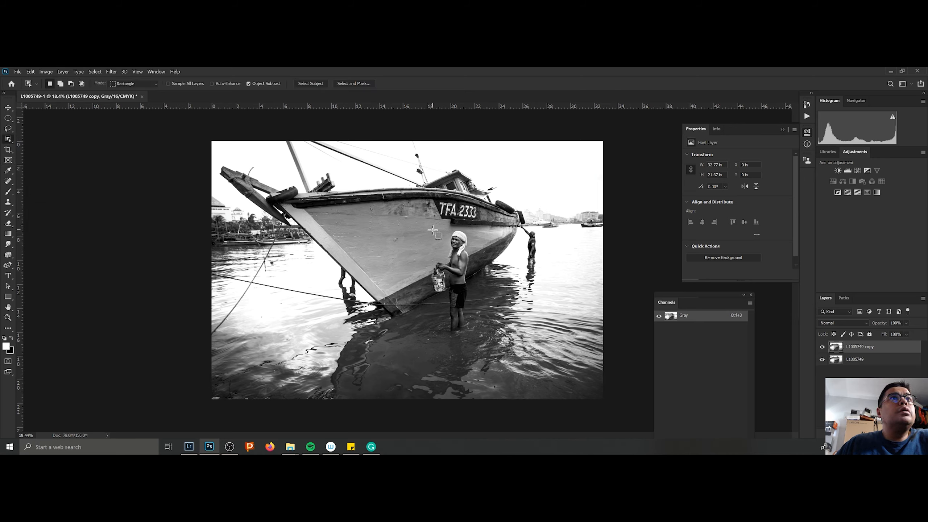
pyautogui.moveTo(432, 229); pyautogui.dragTo(480, 336)
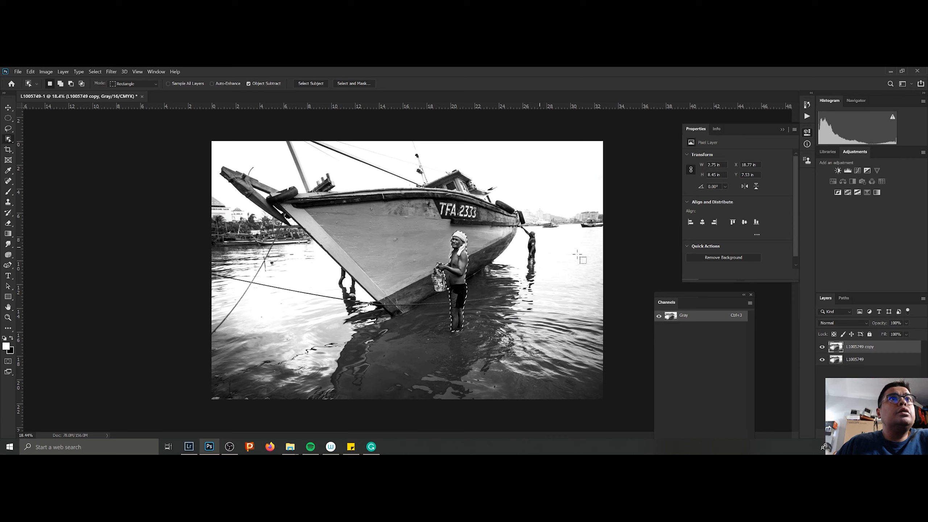
# Add a Curves adjustment masked to the selected man and shape its curve with shadow, midtone and highlight points.
pyautogui.click(857, 170)
pyautogui.moveTo(766, 193); pyautogui.dragTo(772, 195)
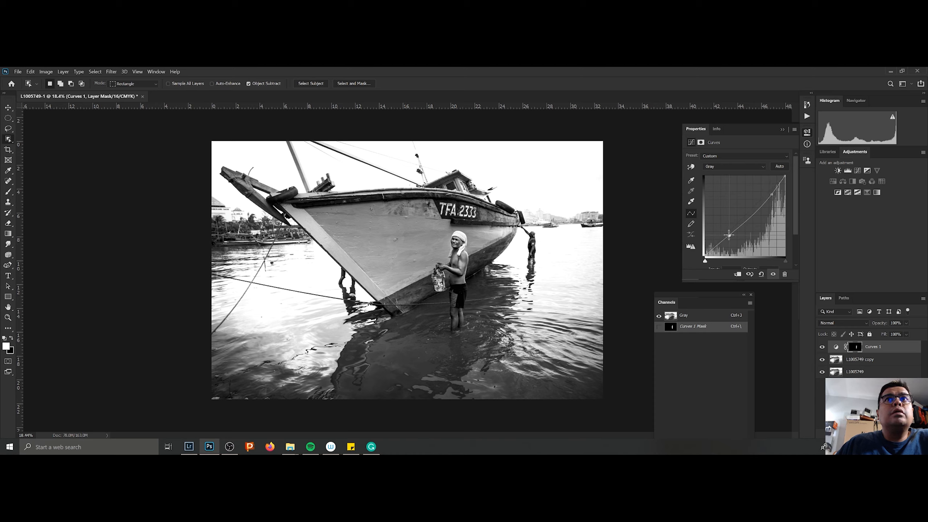
pyautogui.moveTo(728, 231); pyautogui.dragTo(726, 229)
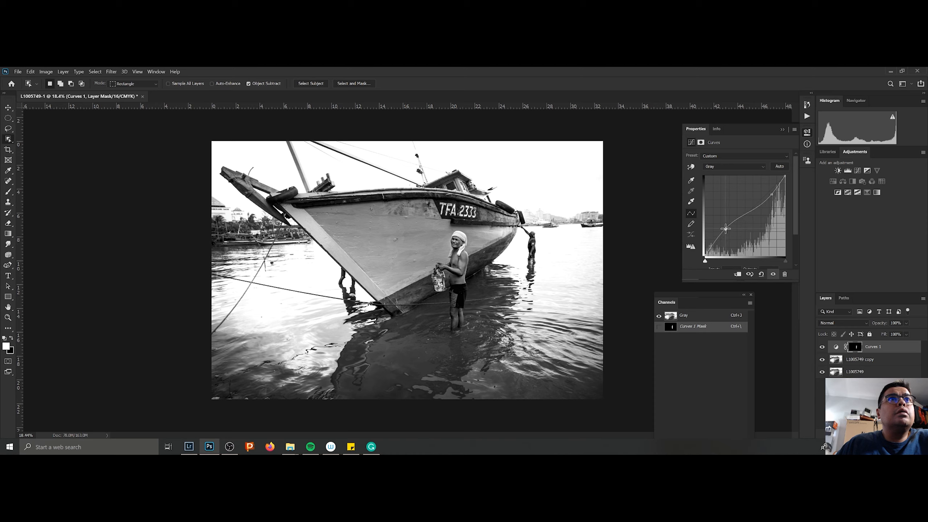
pyautogui.click(750, 209)
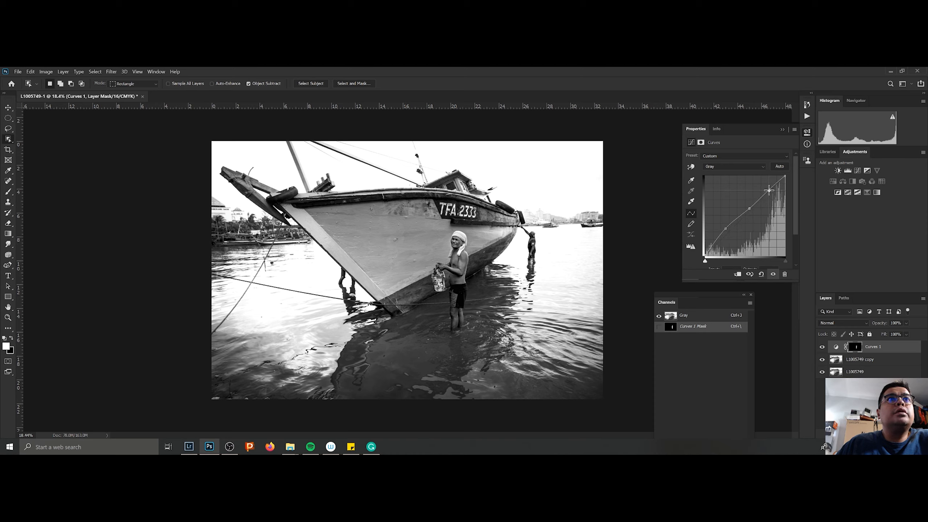
pyautogui.moveTo(772, 194); pyautogui.dragTo(769, 189)
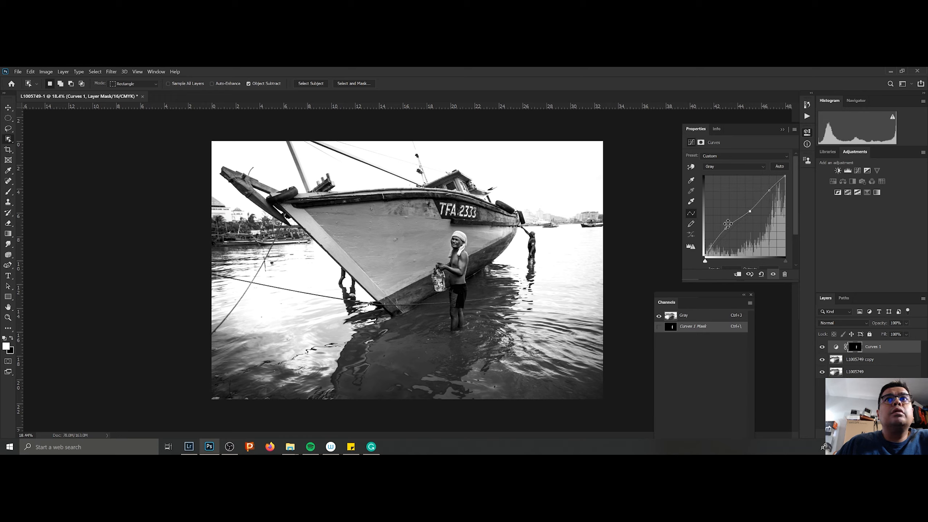
pyautogui.moveTo(726, 228); pyautogui.dragTo(722, 238)
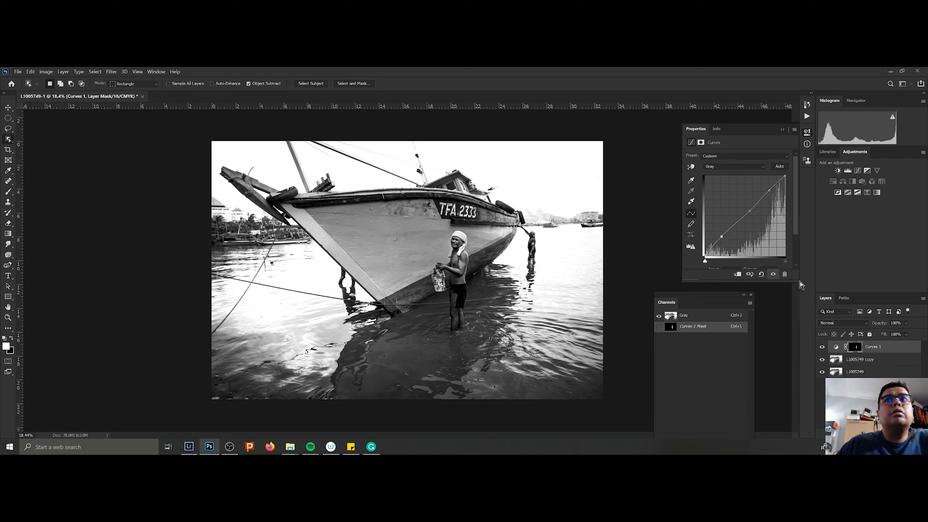
# Compare the man with the Curves adjustment hidden and shown, and bend its curve upward to brighten his midtones and highlights.
pyautogui.click(823, 346)
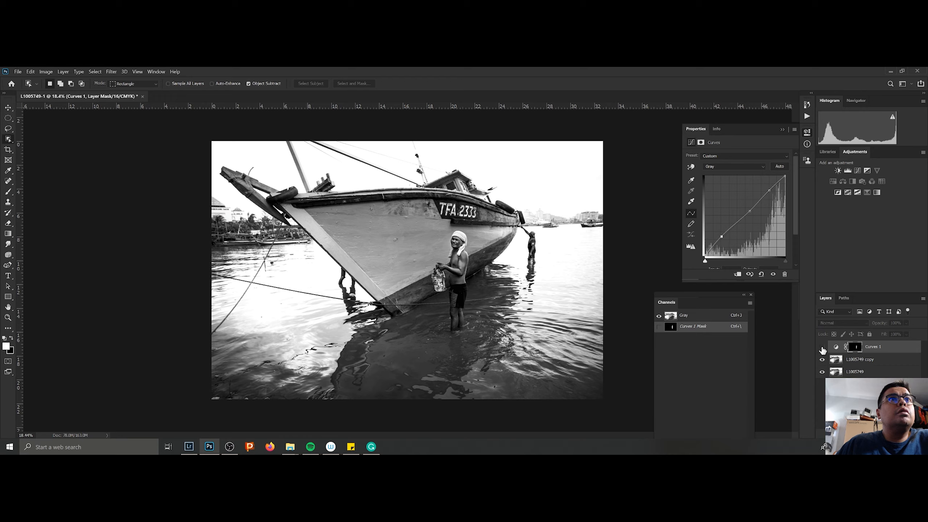
pyautogui.click(823, 347)
pyautogui.click(823, 347)
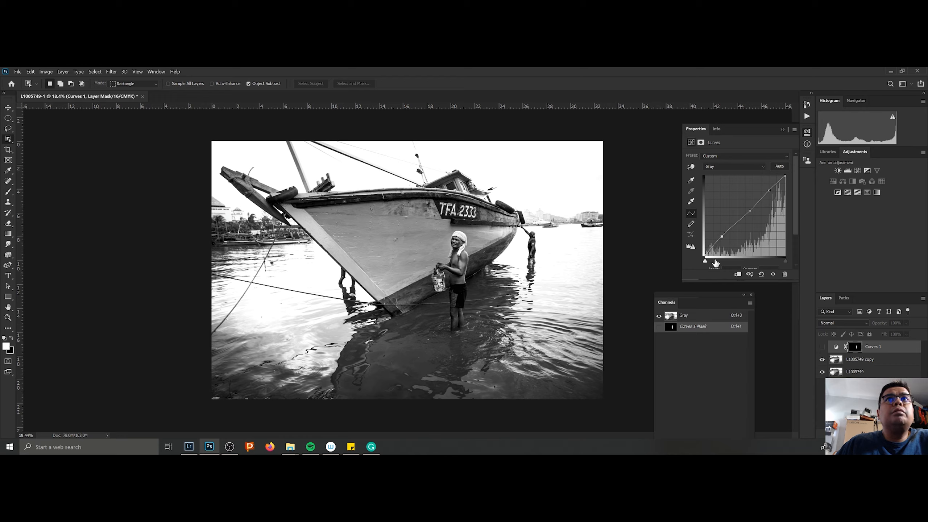
pyautogui.moveTo(722, 236); pyautogui.dragTo(766, 188)
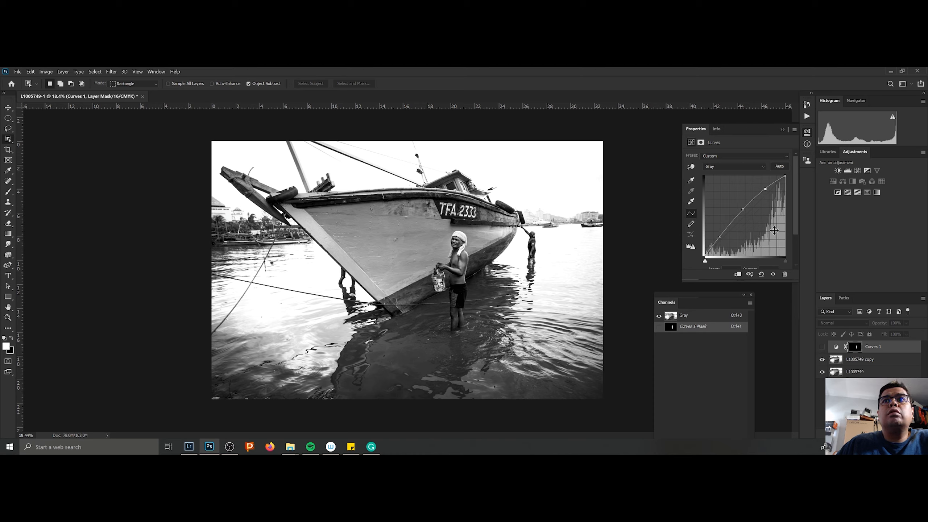
pyautogui.click(836, 348)
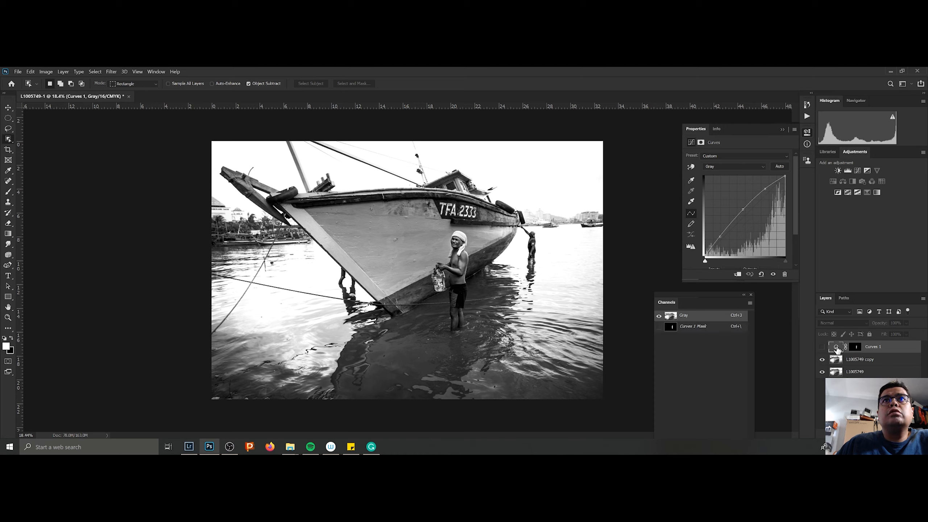
pyautogui.moveTo(742, 209)
pyautogui.mouseDown()
pyautogui.moveTo(726, 203)
pyautogui.moveTo(738, 212)
pyautogui.mouseUp()
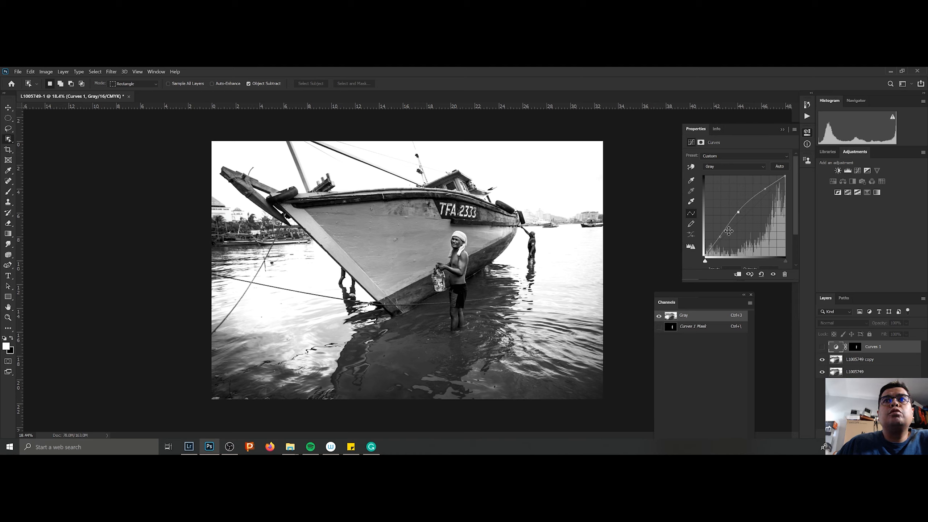
pyautogui.click(822, 348)
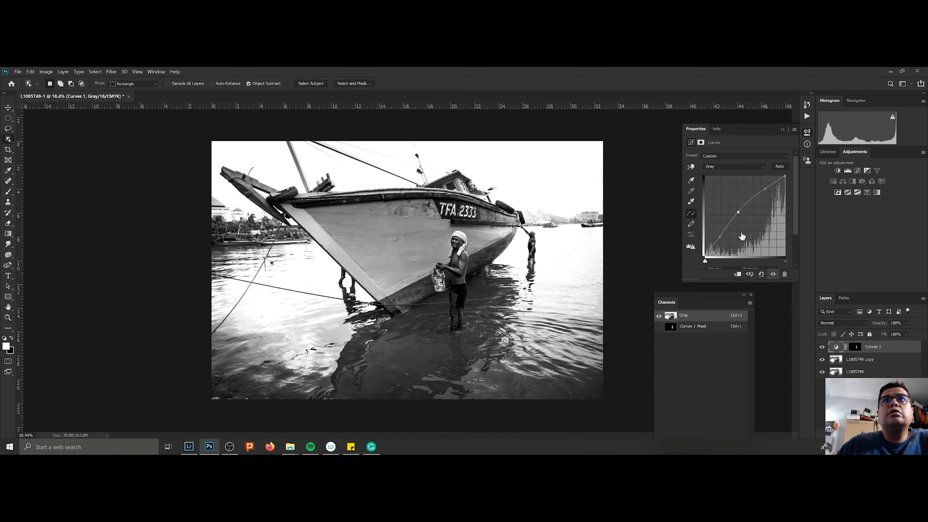
pyautogui.moveTo(738, 212)
pyautogui.mouseDown()
pyautogui.moveTo(747, 217)
pyautogui.moveTo(743, 207)
pyautogui.mouseUp()
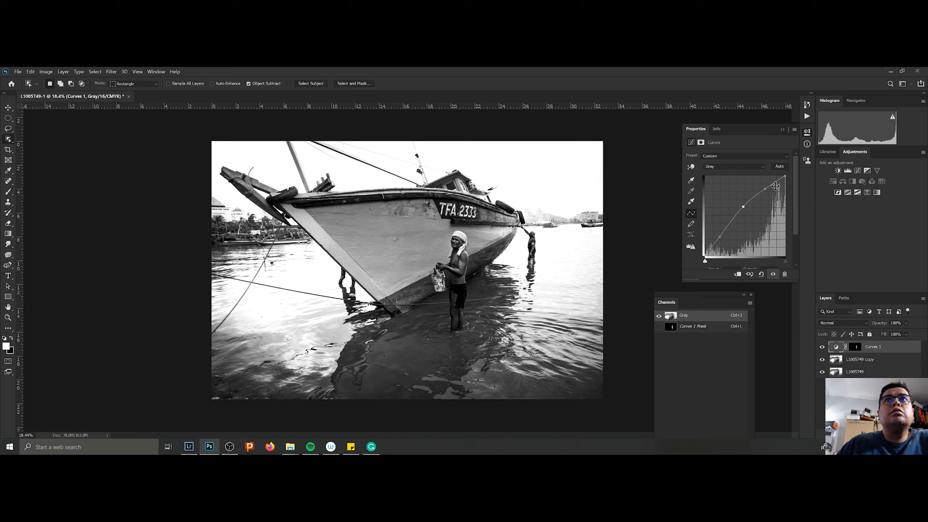
# Apply the automatic curve to the man's Curves adjustment and shape it into an S-curve with lowered shadows and raised highlights.
pyautogui.click(779, 166)
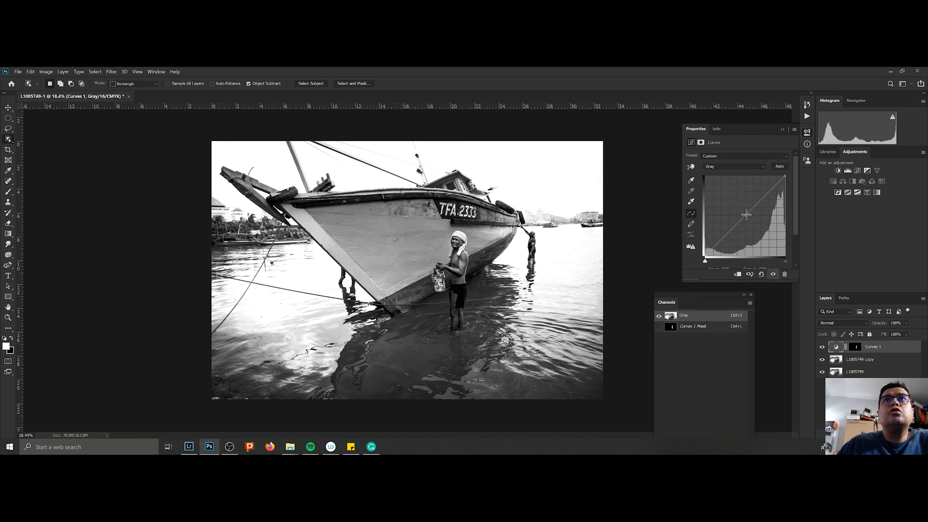
pyautogui.moveTo(745, 215)
pyautogui.mouseDown()
pyautogui.moveTo(740, 209)
pyautogui.moveTo(746, 216)
pyautogui.mouseUp()
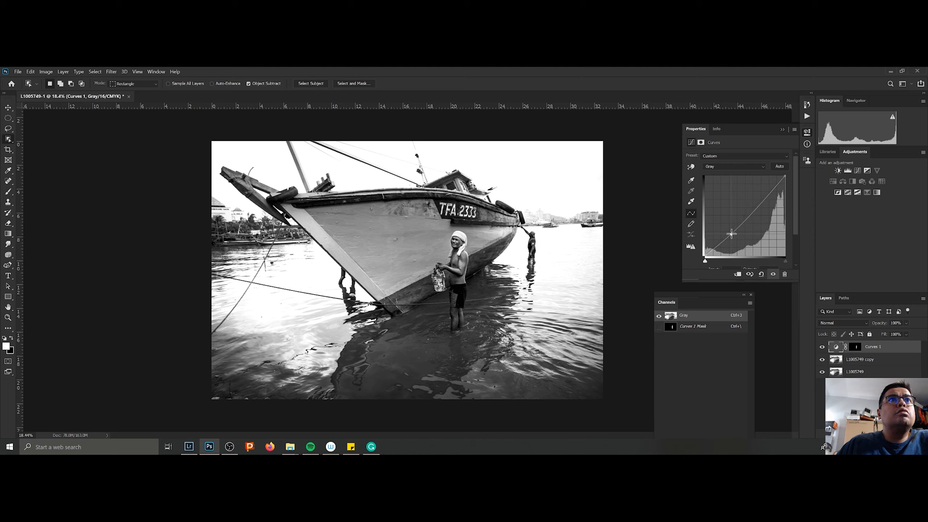
pyautogui.click(734, 237)
pyautogui.moveTo(735, 237); pyautogui.dragTo(737, 231)
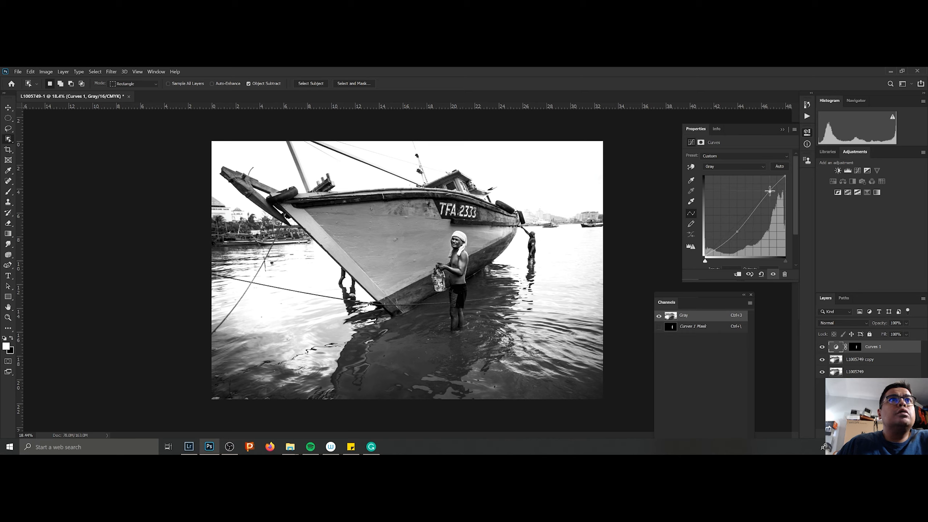
pyautogui.click(769, 188)
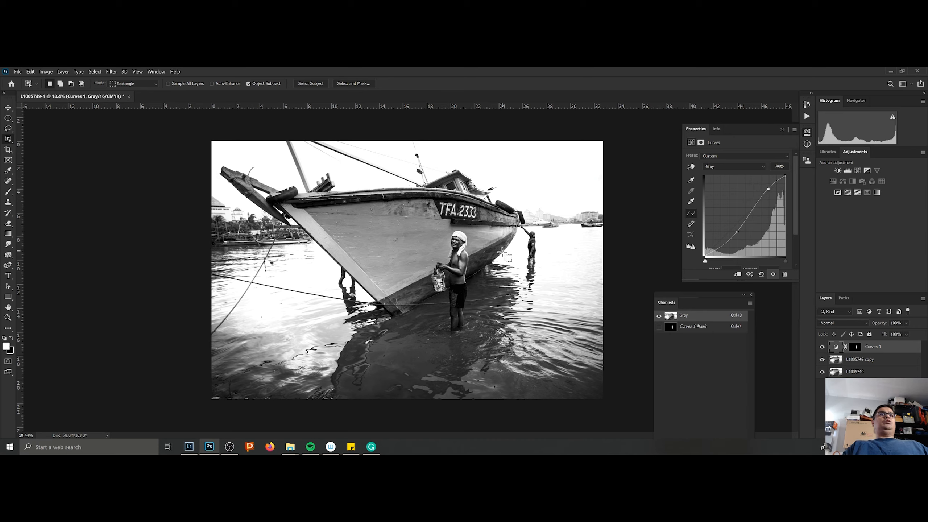
# Check the whole photo with the man's Curves adjustment hidden and delete that adjustment layer.
pyautogui.scroll(-2, 531, 251)
pyautogui.scroll(-1, 528, 252)
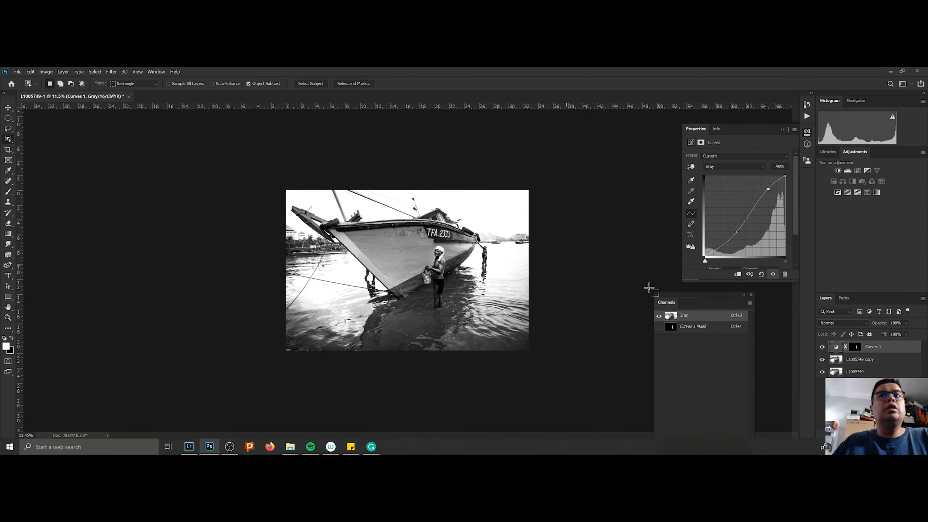
pyautogui.click(822, 348)
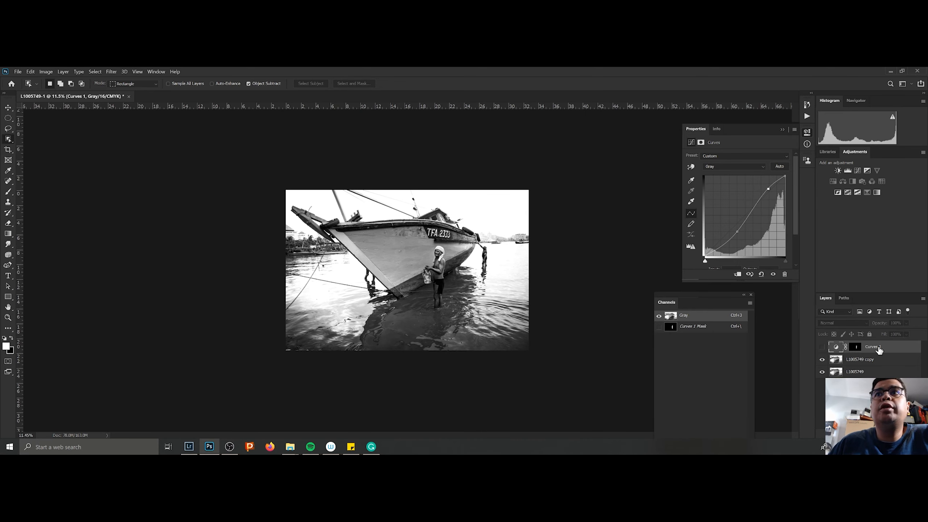
pyautogui.press('Delete')
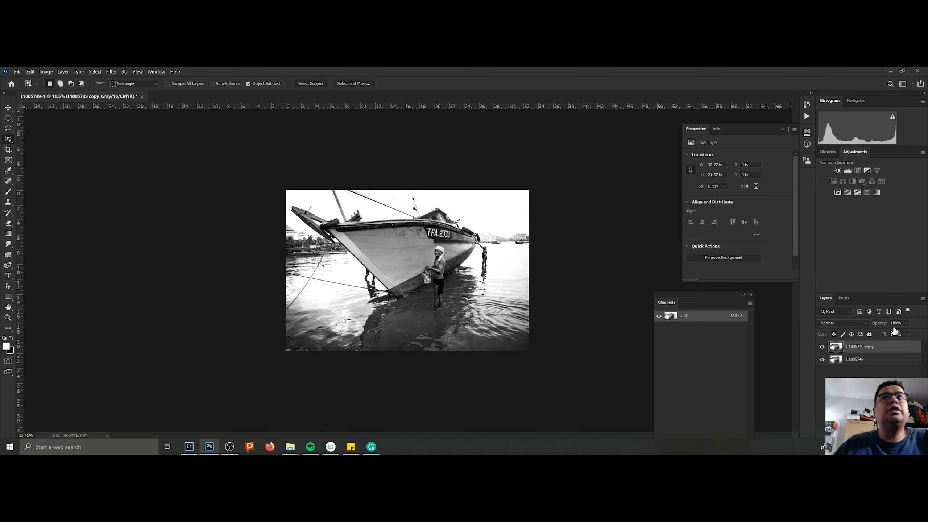
pyautogui.scroll(2, 461, 258)
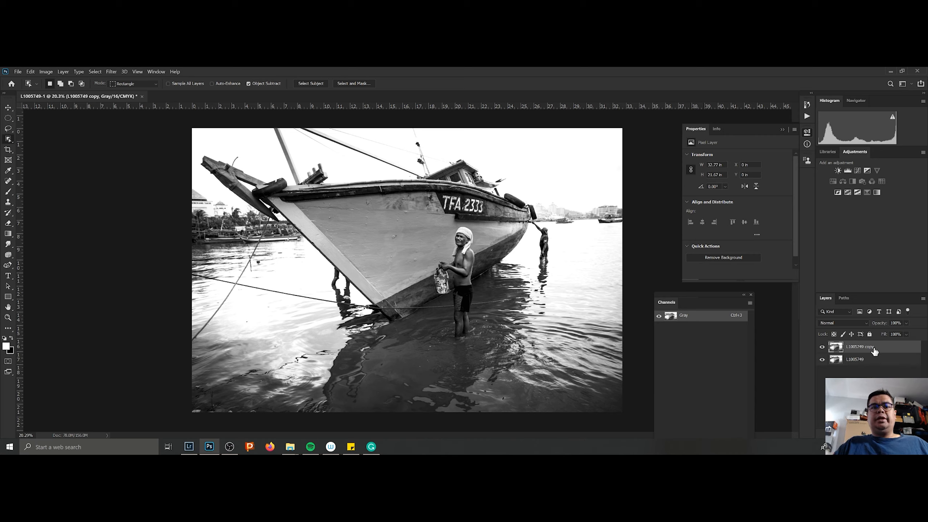
# Delete the duplicate photo layer and start the Smart Sharpen filter on the remaining photo layer.
pyautogui.press('Delete')
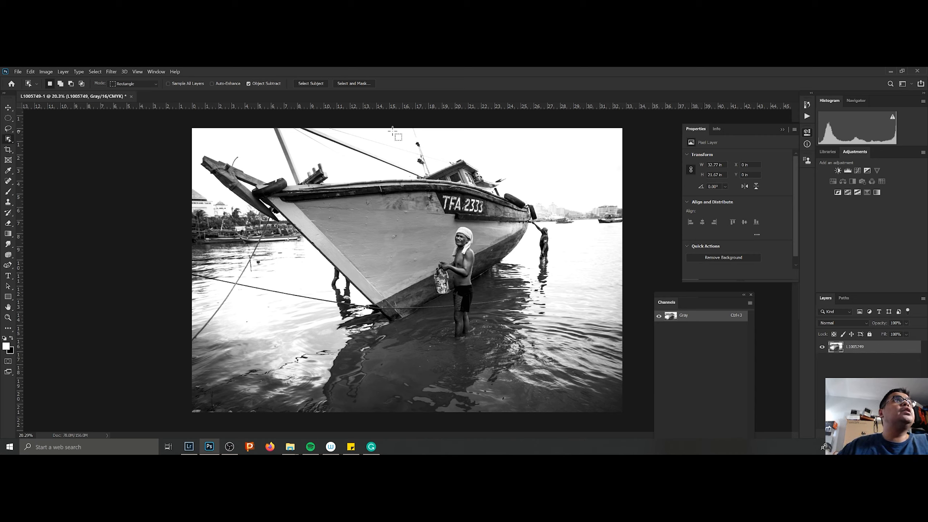
pyautogui.click(110, 72)
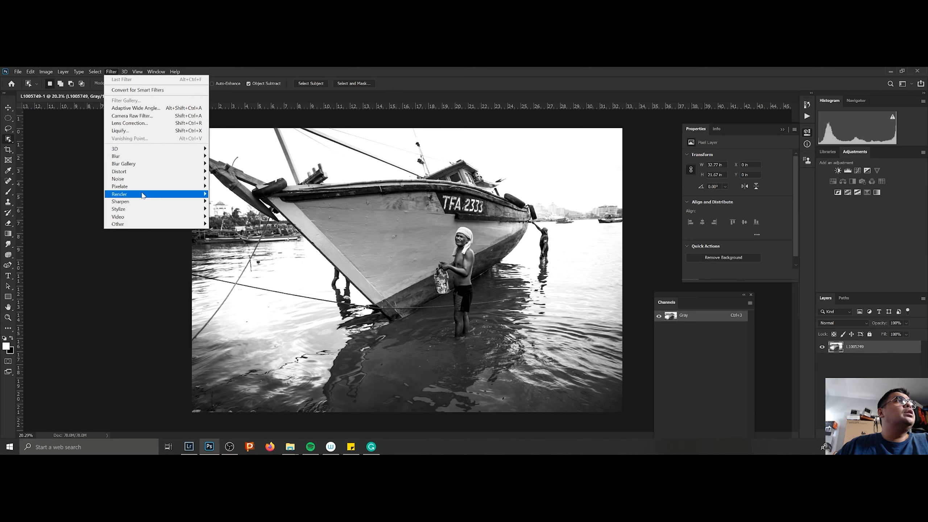
pyautogui.moveTo(145, 202)
pyautogui.click(232, 232)
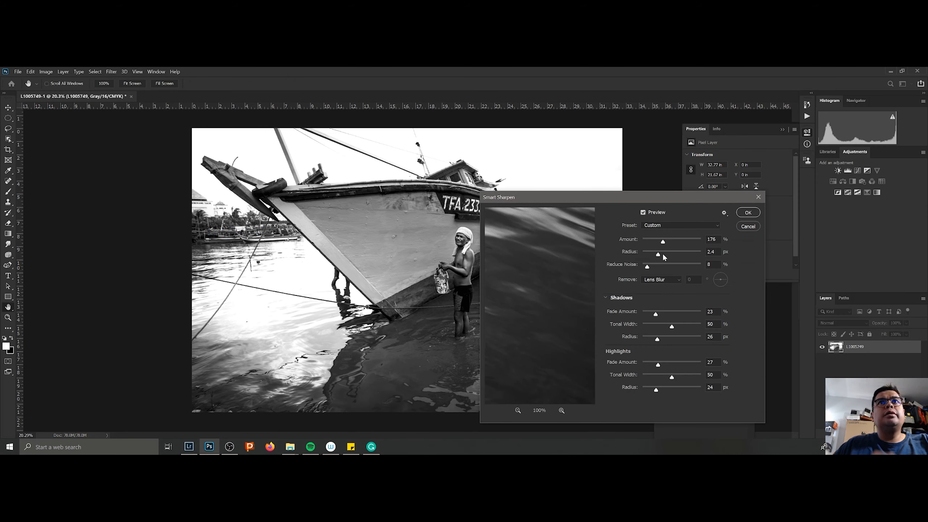
# Preview the man's face and set Smart Sharpen to amount 341%, radius 3.5 px and noise reduction 0%.
pyautogui.click(457, 238)
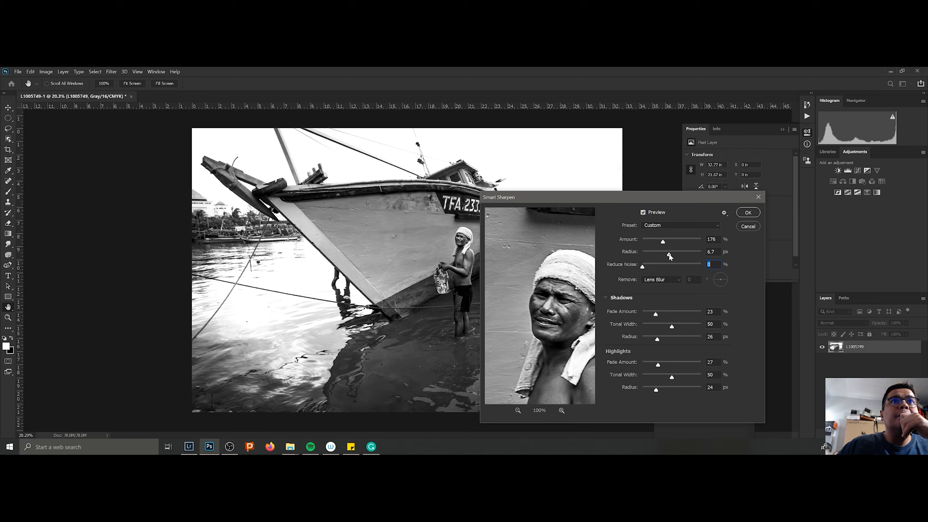
pyautogui.moveTo(670, 257)
pyautogui.mouseDown()
pyautogui.moveTo(679, 256)
pyautogui.moveTo(670, 258)
pyautogui.mouseUp()
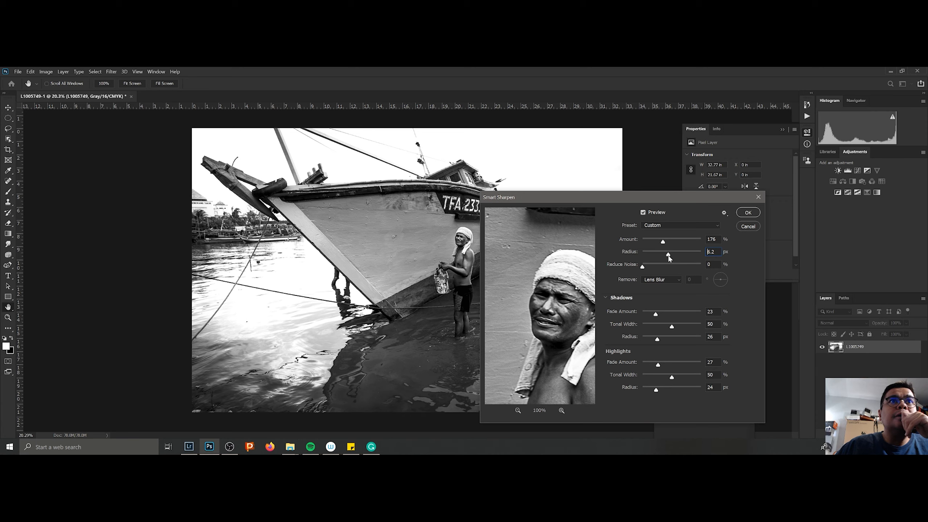
pyautogui.moveTo(669, 259); pyautogui.dragTo(671, 259)
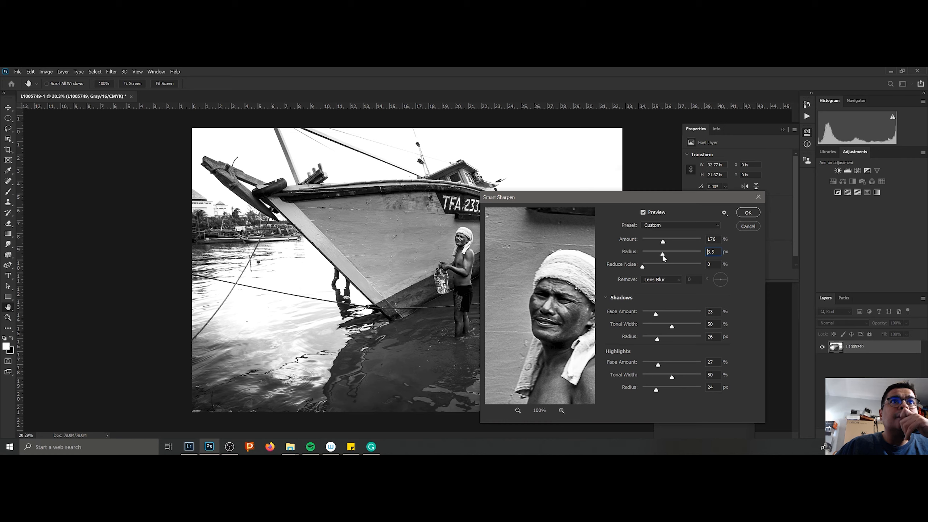
pyautogui.moveTo(662, 242); pyautogui.dragTo(683, 249)
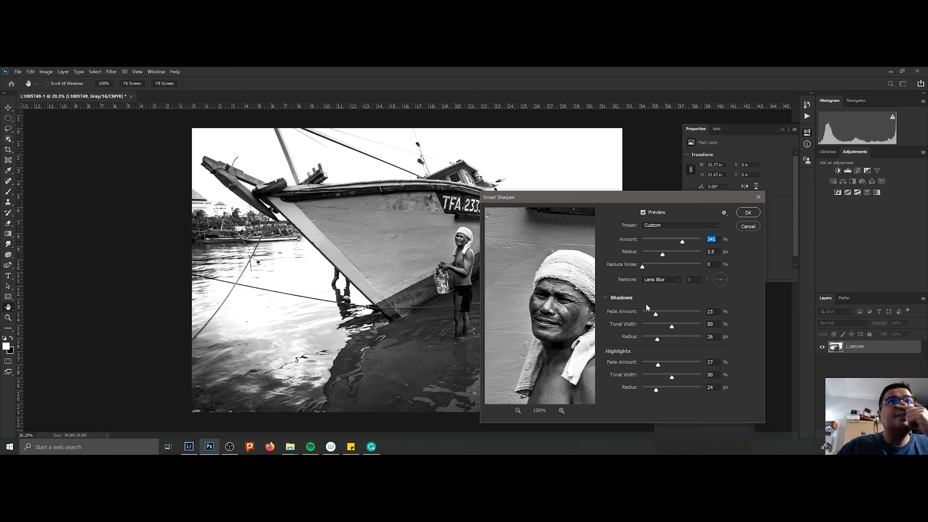
# Move the Smart Sharpen dialog clear of the man and preview the sharpening on his torso and arm.
pyautogui.moveTo(604, 198); pyautogui.dragTo(699, 180)
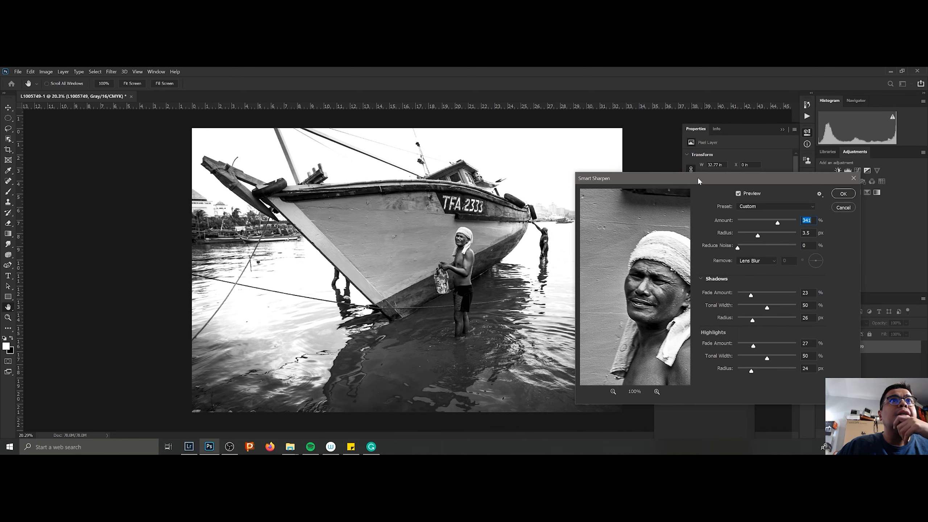
pyautogui.click(452, 270)
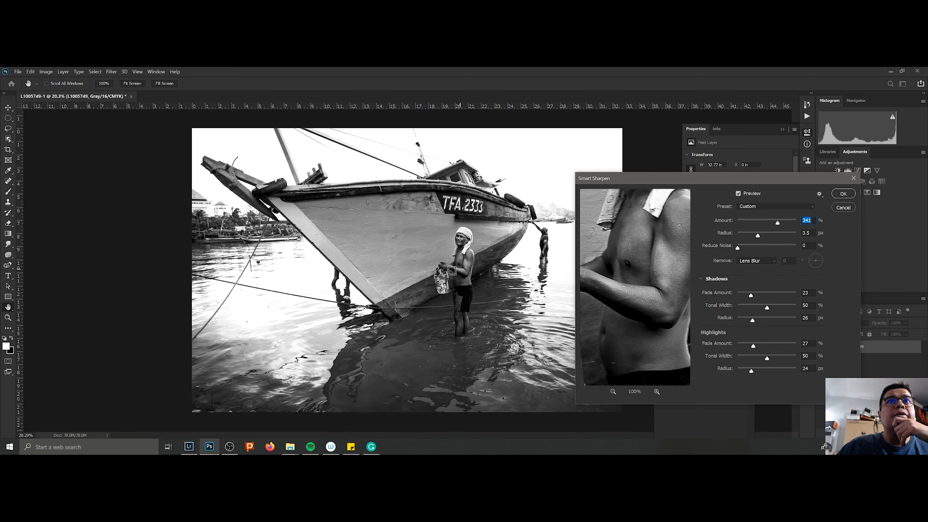
pyautogui.click(471, 282)
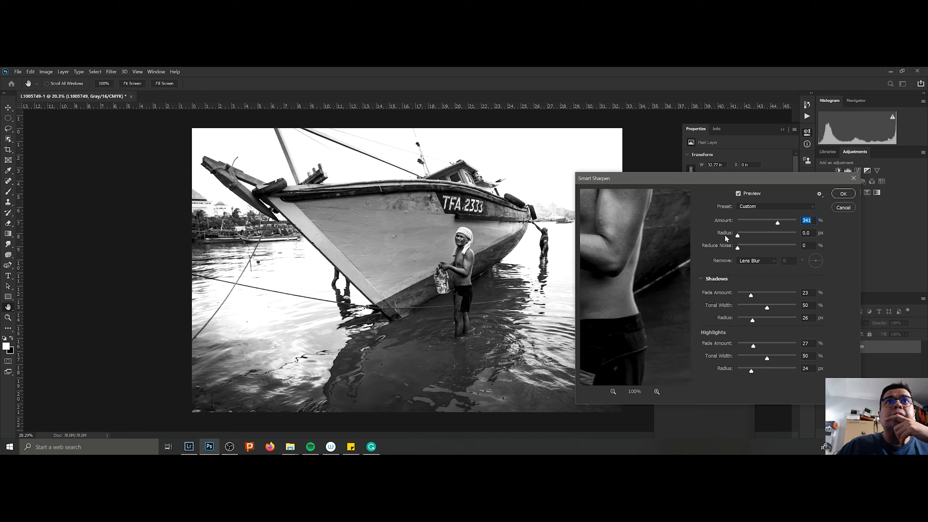
# Compare weaker and stronger sharpening radii on the man's face and set the radius to 3.6 px.
pyautogui.moveTo(754, 239); pyautogui.dragTo(758, 239)
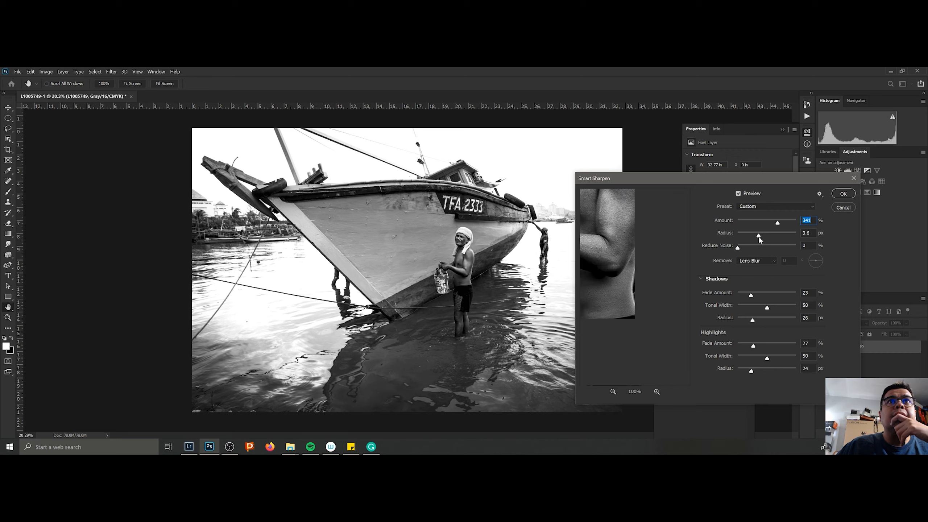
pyautogui.press('Tab')
pyautogui.click(456, 239)
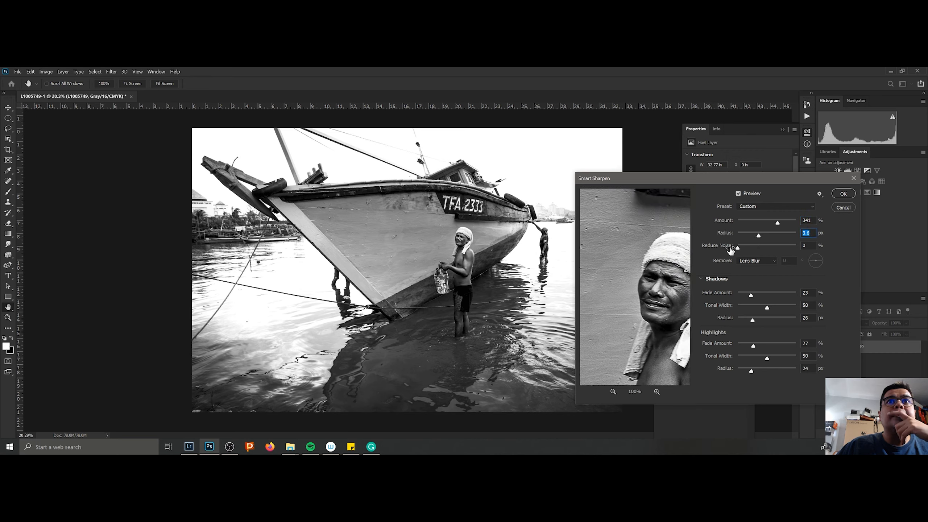
pyautogui.moveTo(759, 235); pyautogui.dragTo(756, 236)
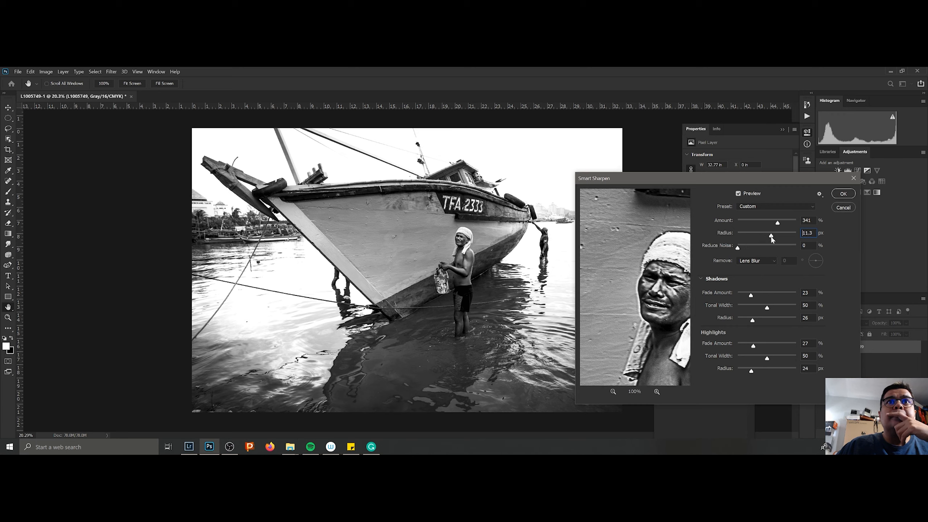
pyautogui.moveTo(770, 236); pyautogui.dragTo(761, 240)
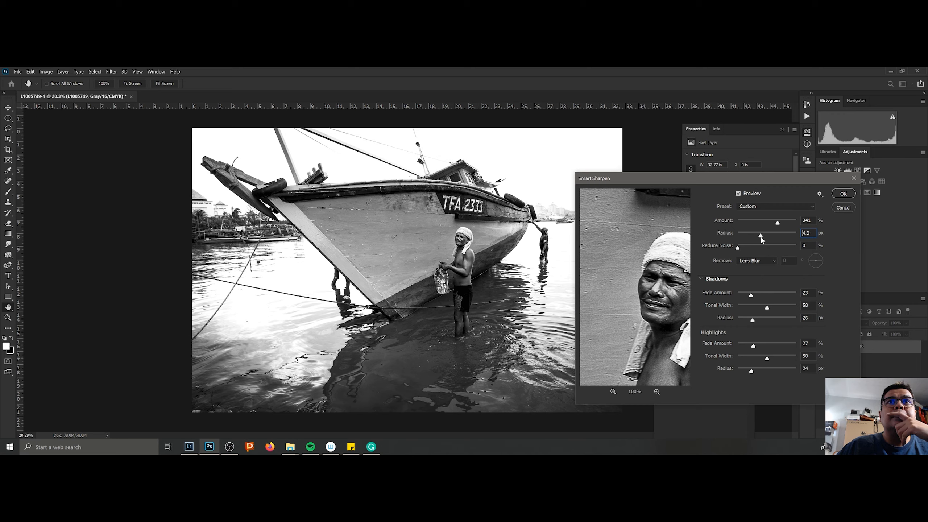
pyautogui.moveTo(760, 237); pyautogui.dragTo(759, 238)
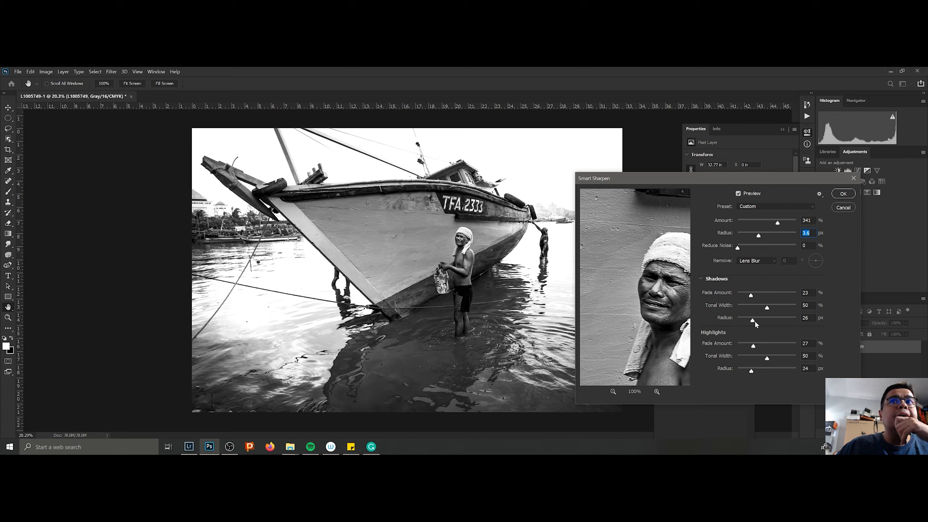
# Set the sharpening fade amount to 26% for shadows and 21% for highlights, and apply Smart Sharpen.
pyautogui.moveTo(751, 295)
pyautogui.mouseDown()
pyautogui.moveTo(762, 295)
pyautogui.moveTo(733, 293)
pyautogui.moveTo(753, 294)
pyautogui.mouseUp()
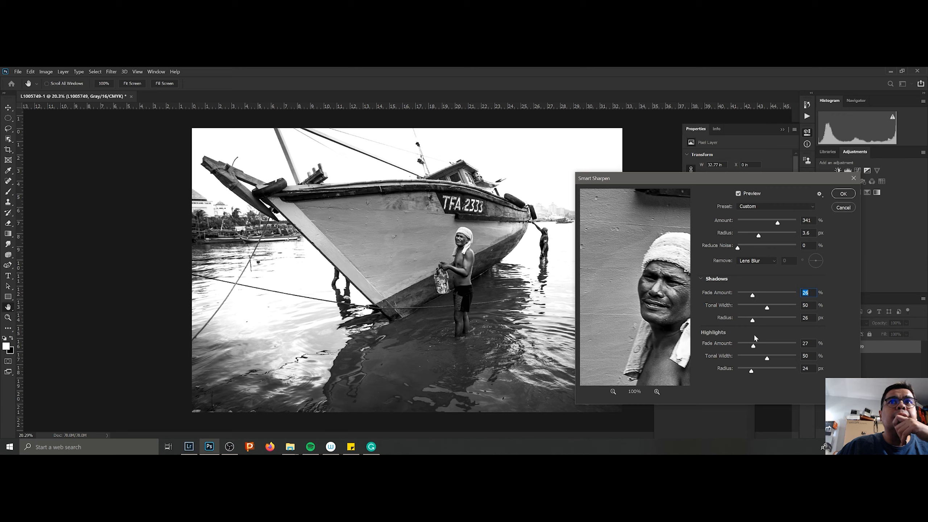
pyautogui.moveTo(754, 346); pyautogui.dragTo(749, 347)
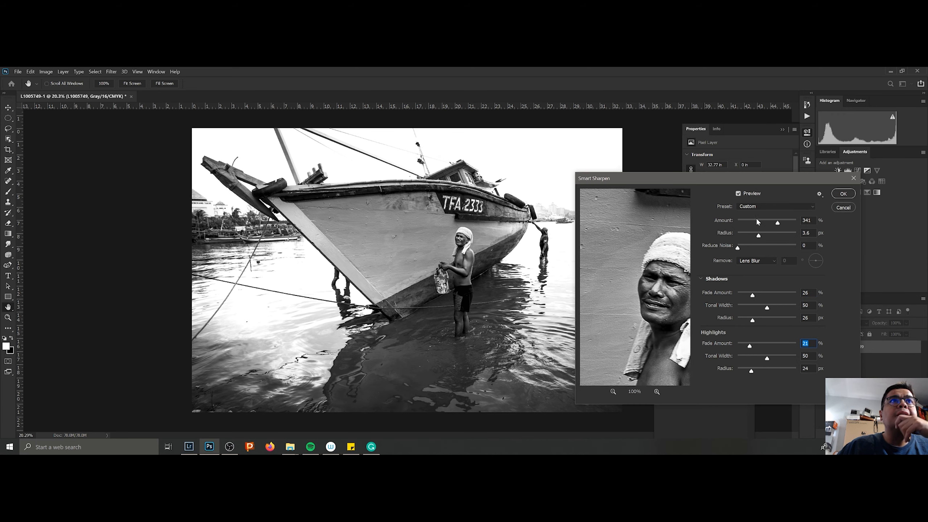
pyautogui.click(844, 193)
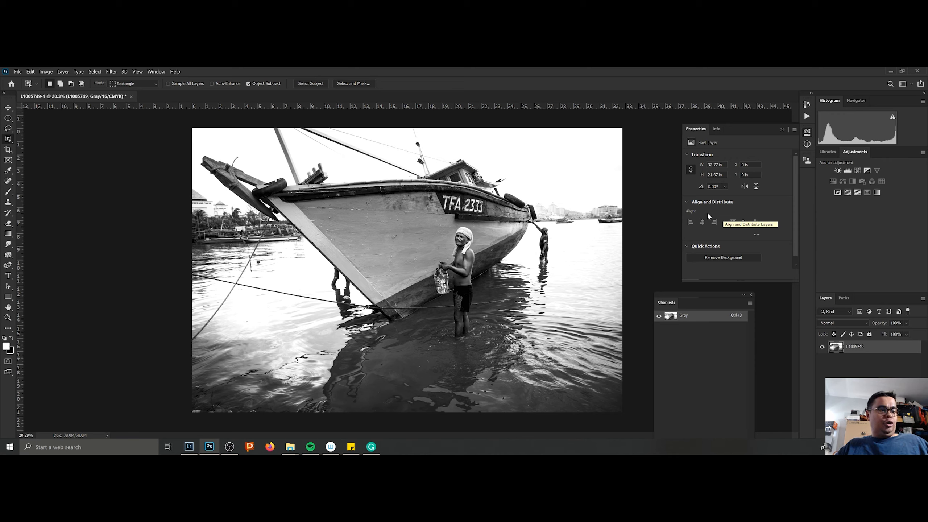
# Save and close the sharpened boat photo, and switch to Lightroom Classic.
pyautogui.hotkey('ctrl', 's')
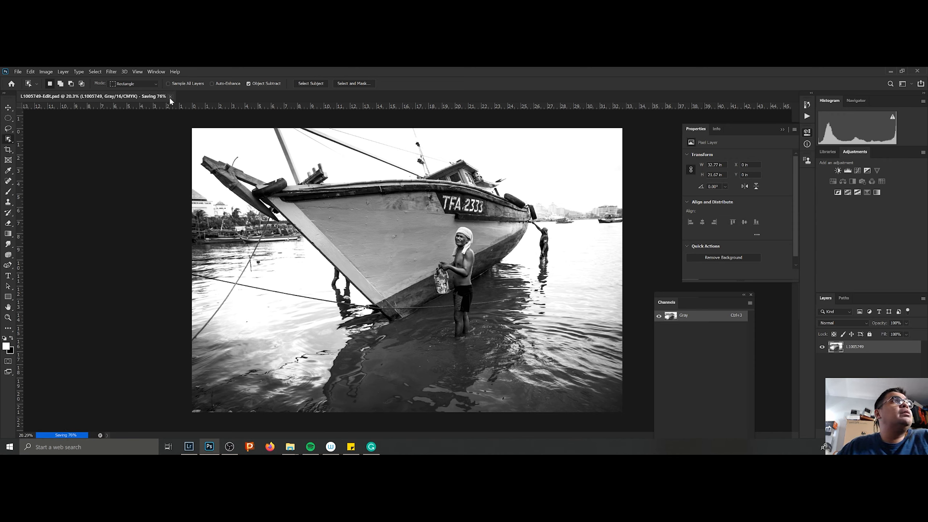
pyautogui.click(141, 96)
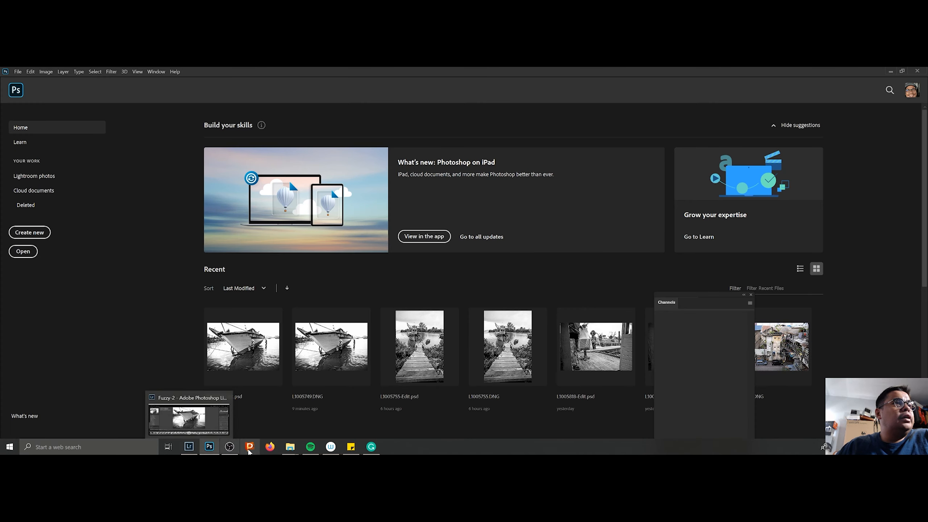
pyautogui.click(189, 449)
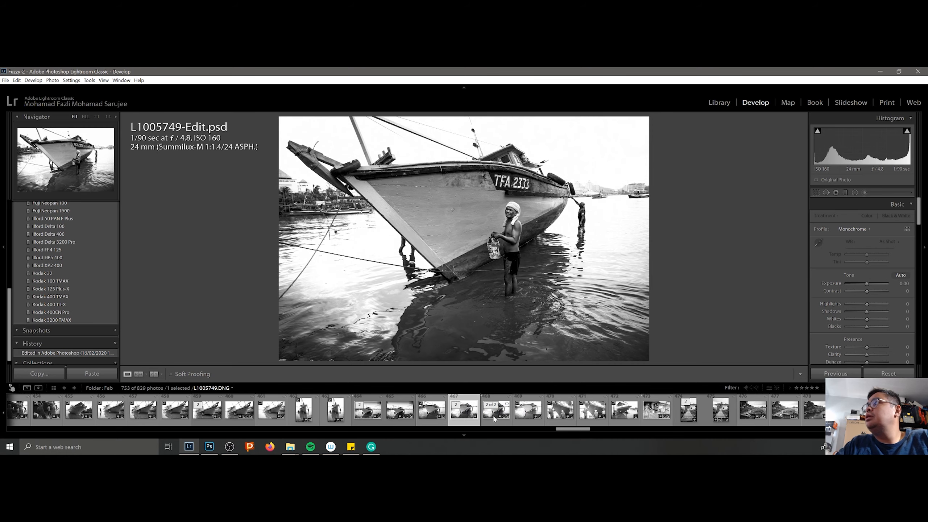
# Compare the edited boat PSD with its original DNG in the Develop view.
pyautogui.click(494, 417)
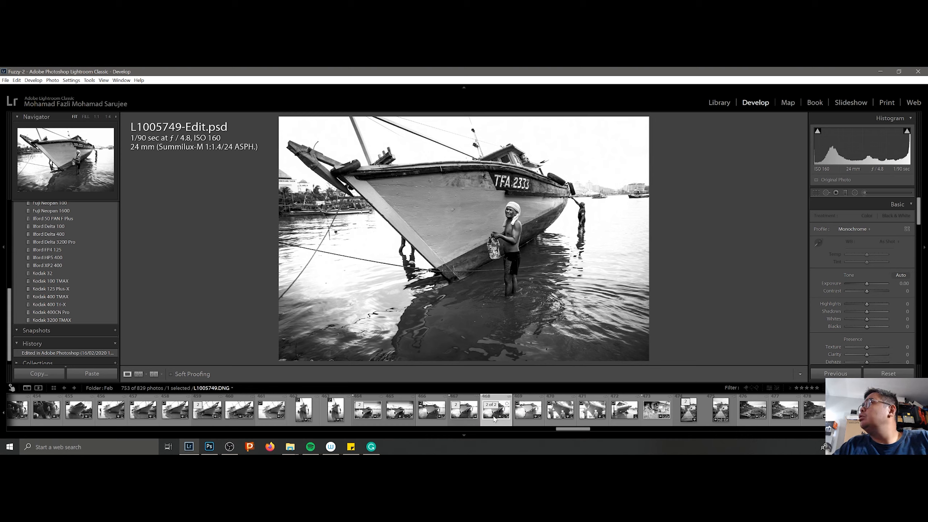
pyautogui.press('Left')
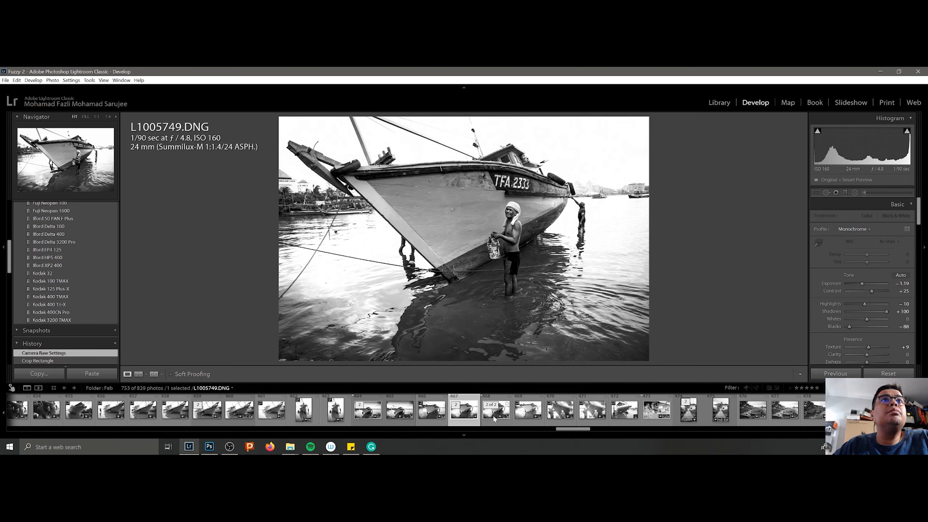
pyautogui.click(494, 417)
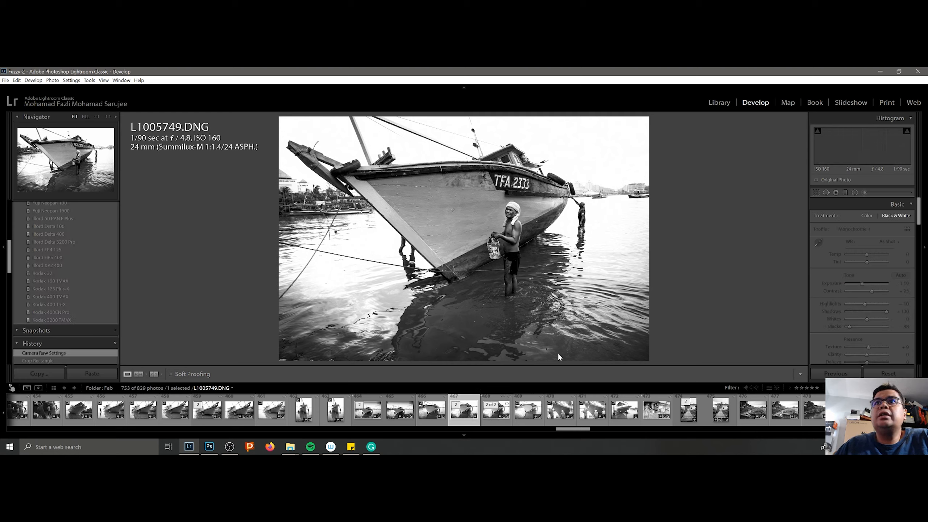
# Darken the edges of L1005749-Edit.psd with a post-crop vignette amount of −52 and compare it with the original photo.
pyautogui.scroll(-5, 877, 292)
pyautogui.scroll(-5, 876, 305)
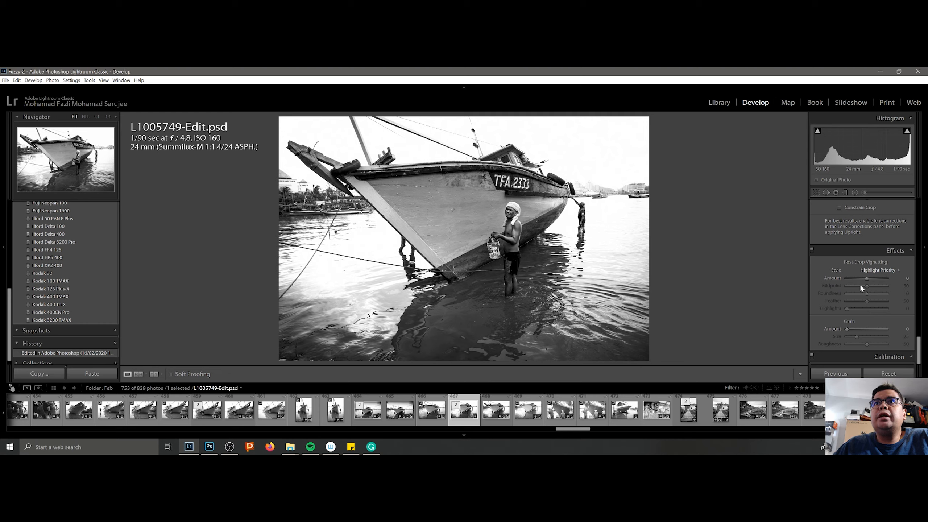
pyautogui.moveTo(866, 277); pyautogui.dragTo(857, 280)
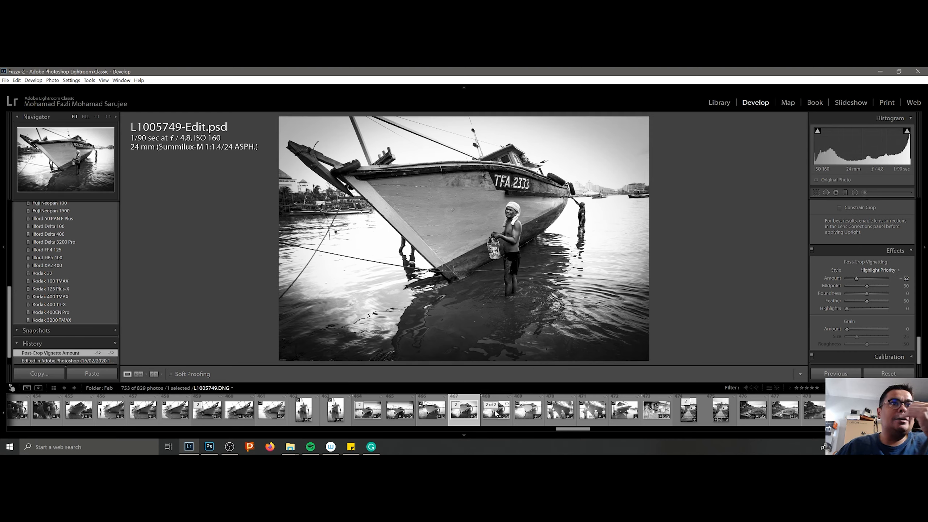
pyautogui.click(491, 416)
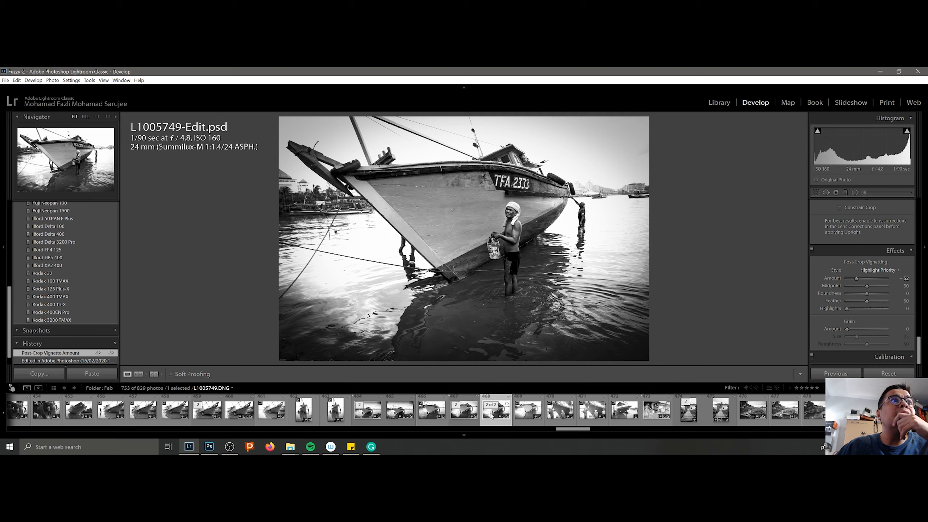
pyautogui.click(461, 418)
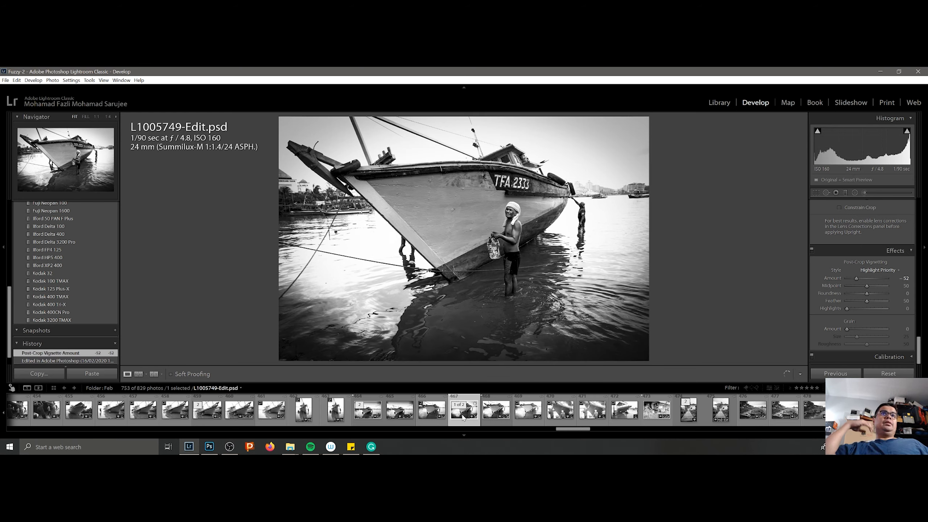